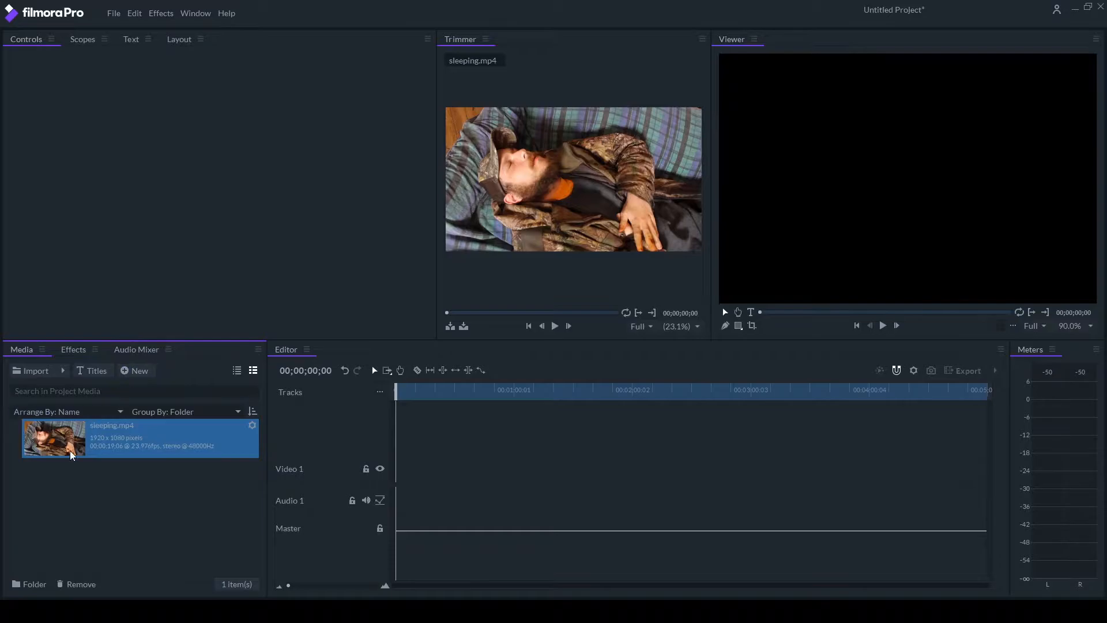
Step: Place sleeping.mp4 at the start of Video 1, import pexels-monica-silvestre-803908.jpg and put it directly after the video clip
left_click_drag(71, 433, 397, 476)
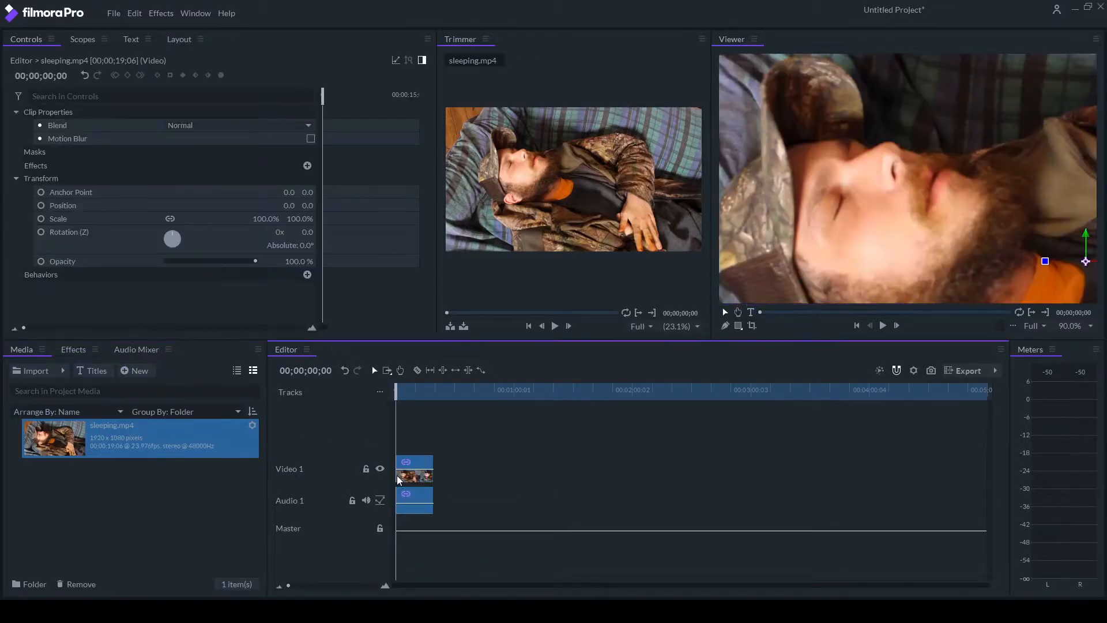
left_click(78, 505)
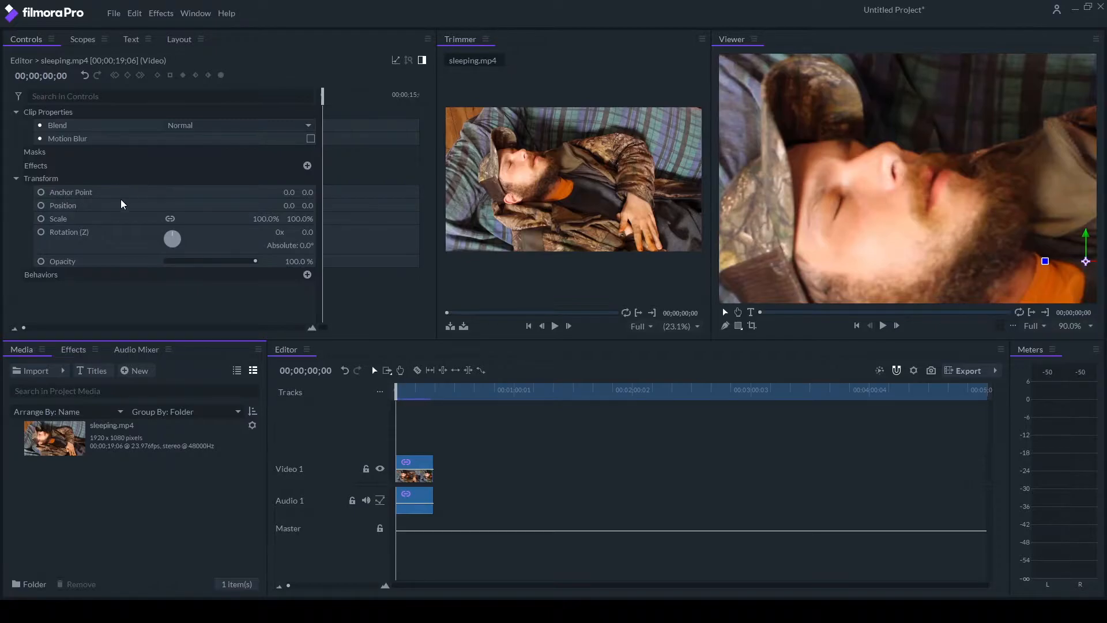
left_click_drag(108, 441, 435, 460)
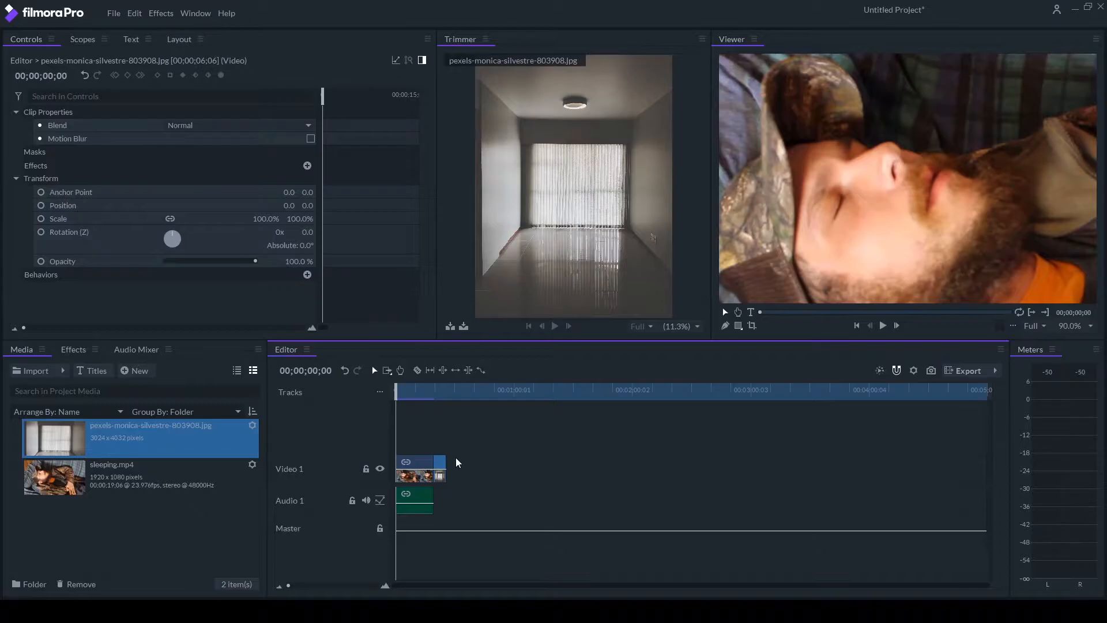
Step: Lengthen the room image clip on Video 1 and shift the image down to position 0, -955
left_click_drag(396, 397, 436, 391)
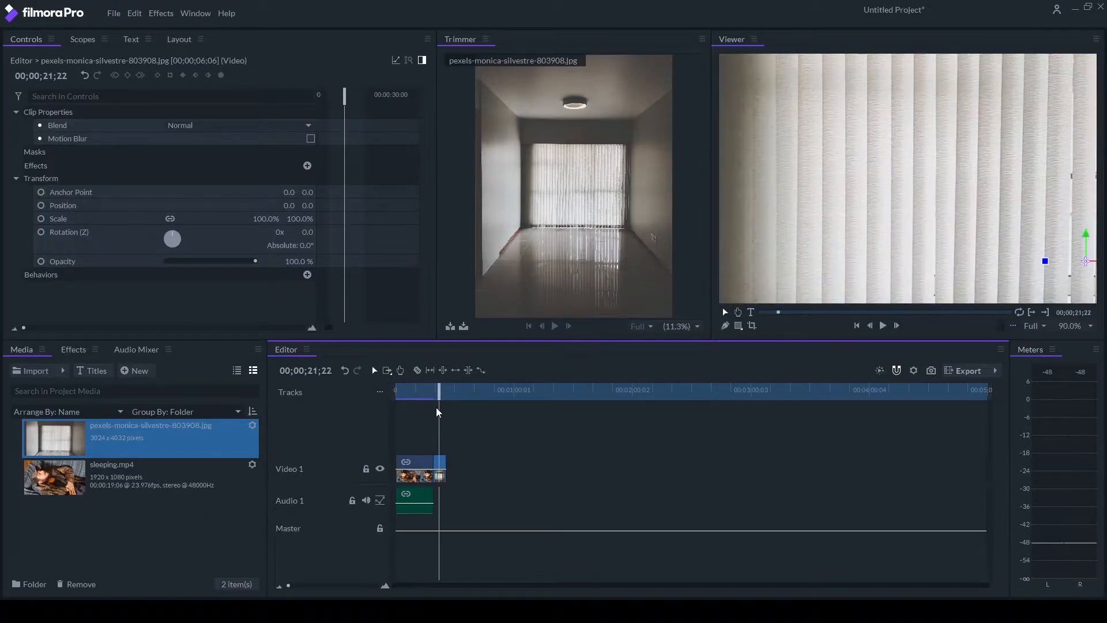
left_click_drag(447, 460, 465, 460)
left_click_drag(438, 392, 460, 393)
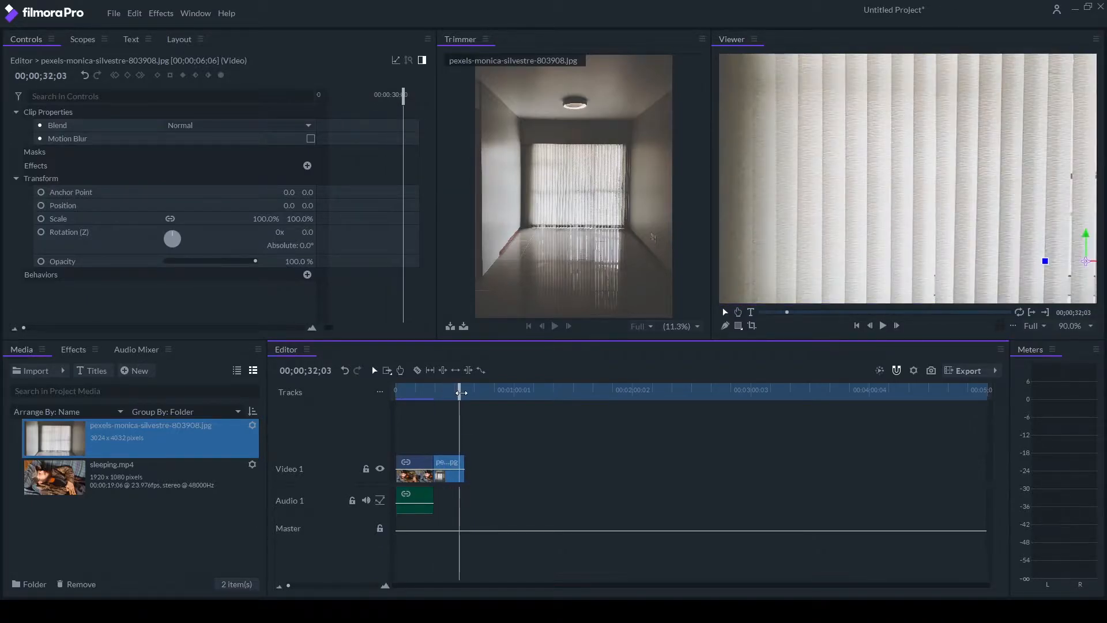
scroll(853, 178, "down", 5)
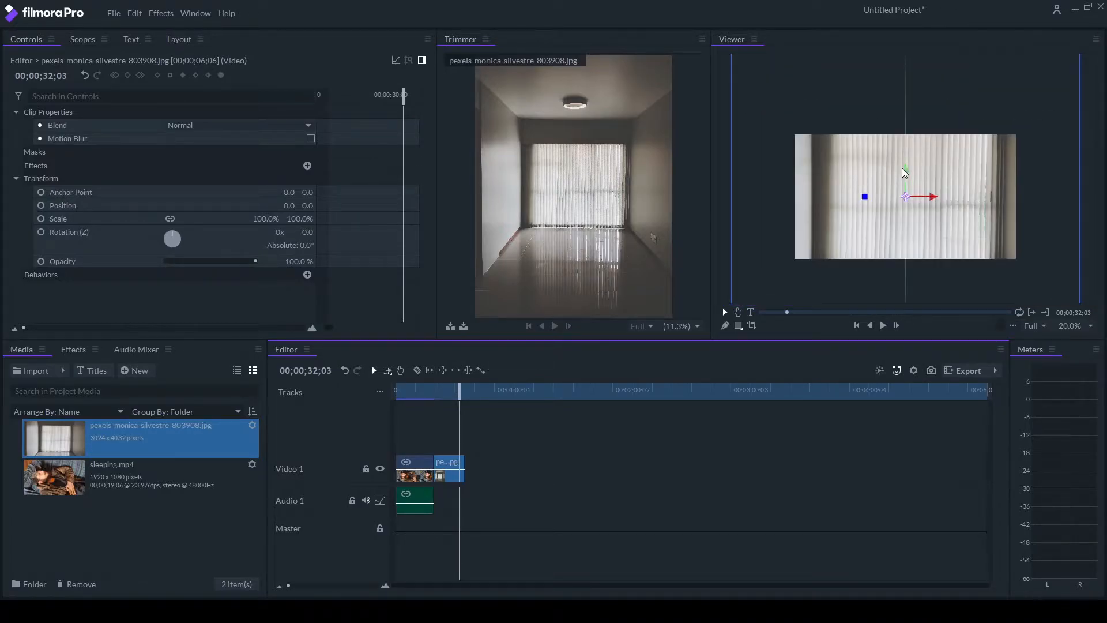
left_click_drag(905, 171, 917, 280)
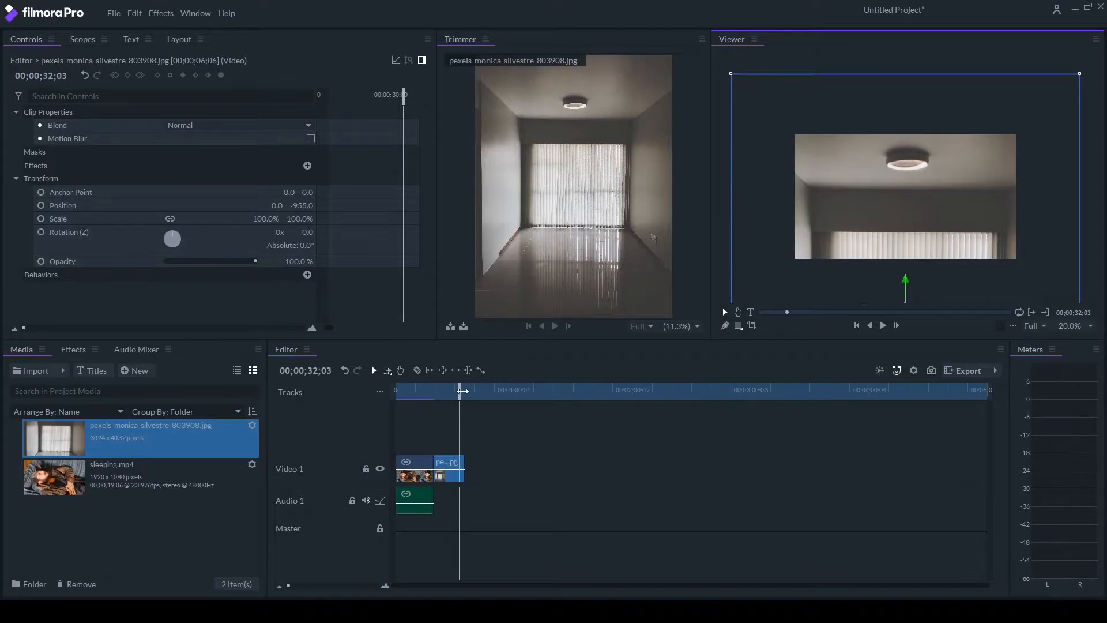
Step: Go through sleeping.mp4 from its beginning, inspect the face up close, and park the playhead at 00;00;16;12
left_click_drag(459, 391, 395, 410)
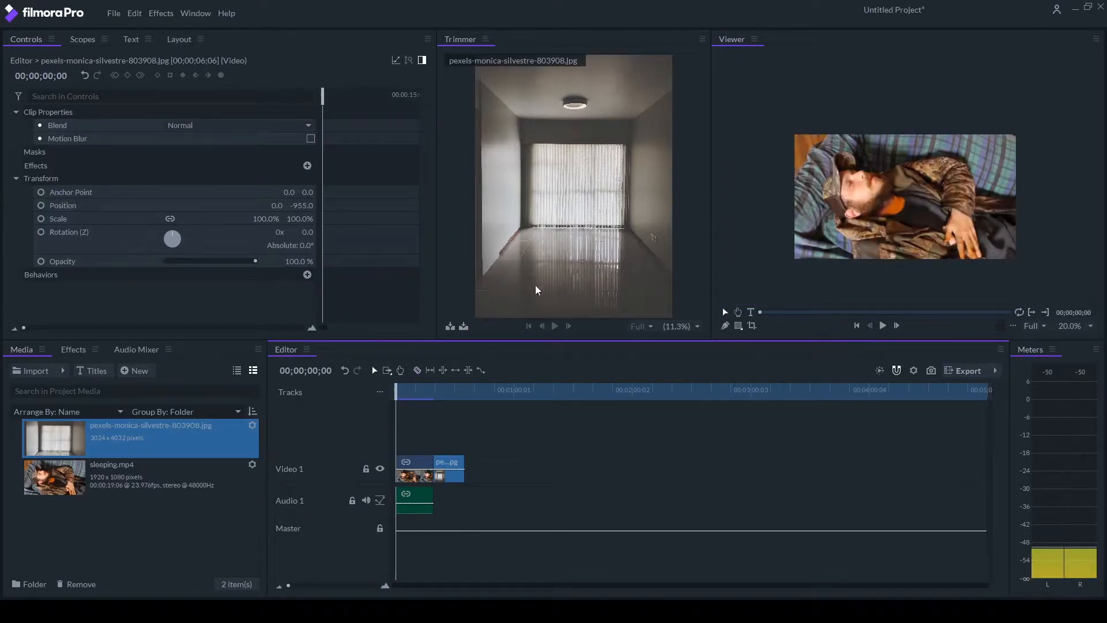
scroll(836, 186, "up", 5)
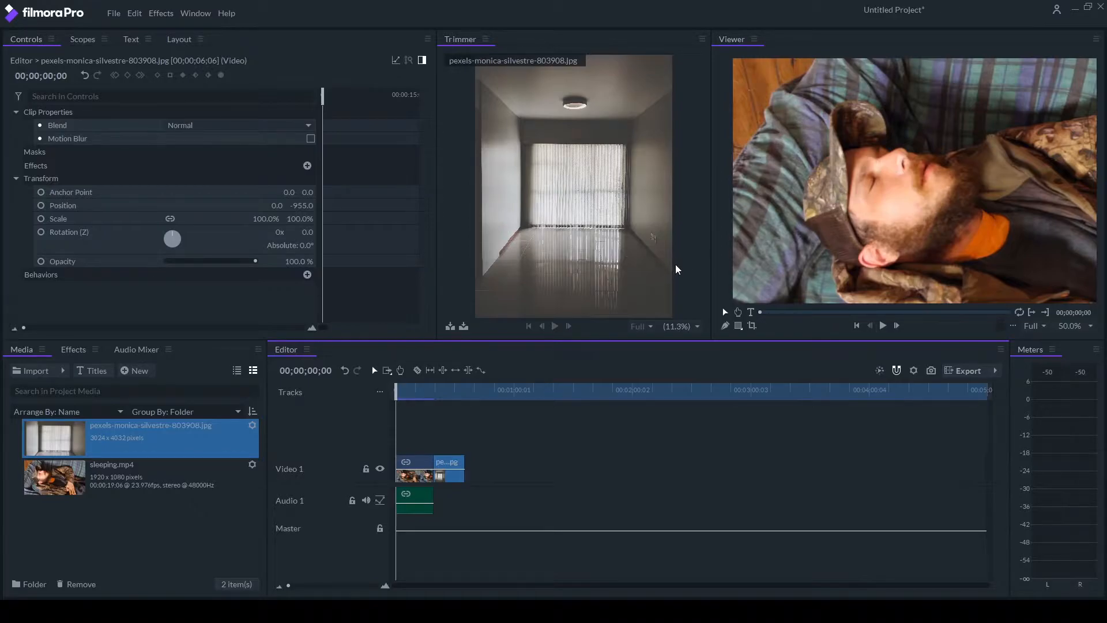
key("space")
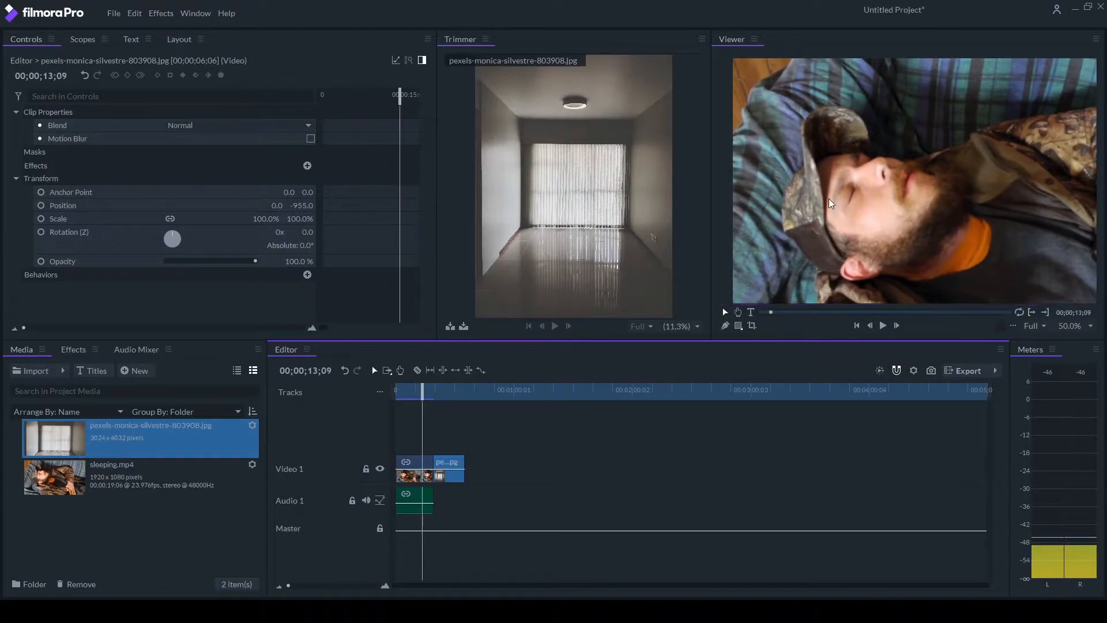
scroll(829, 198, "up", 4)
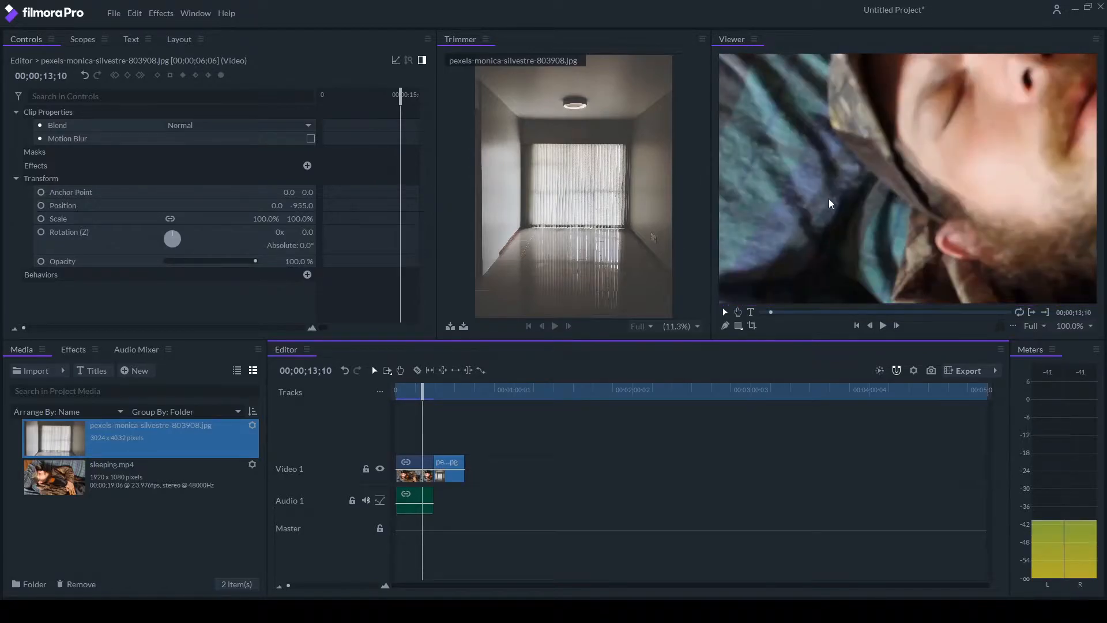
scroll(922, 165, "down", 2)
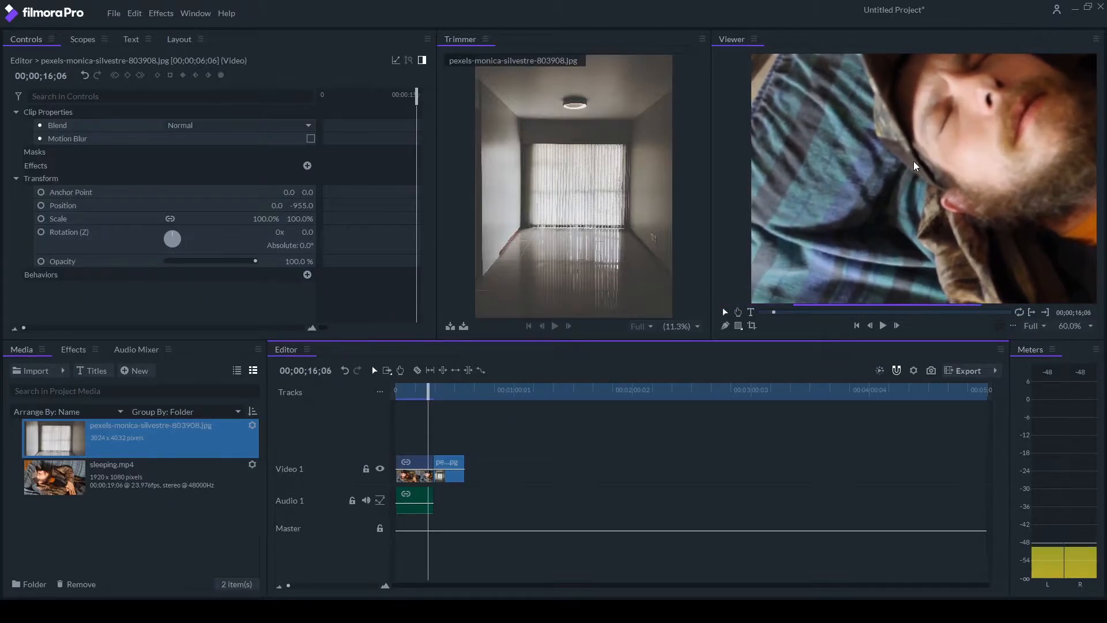
key("Left")
key("Left")
scroll(977, 92, "up", 5)
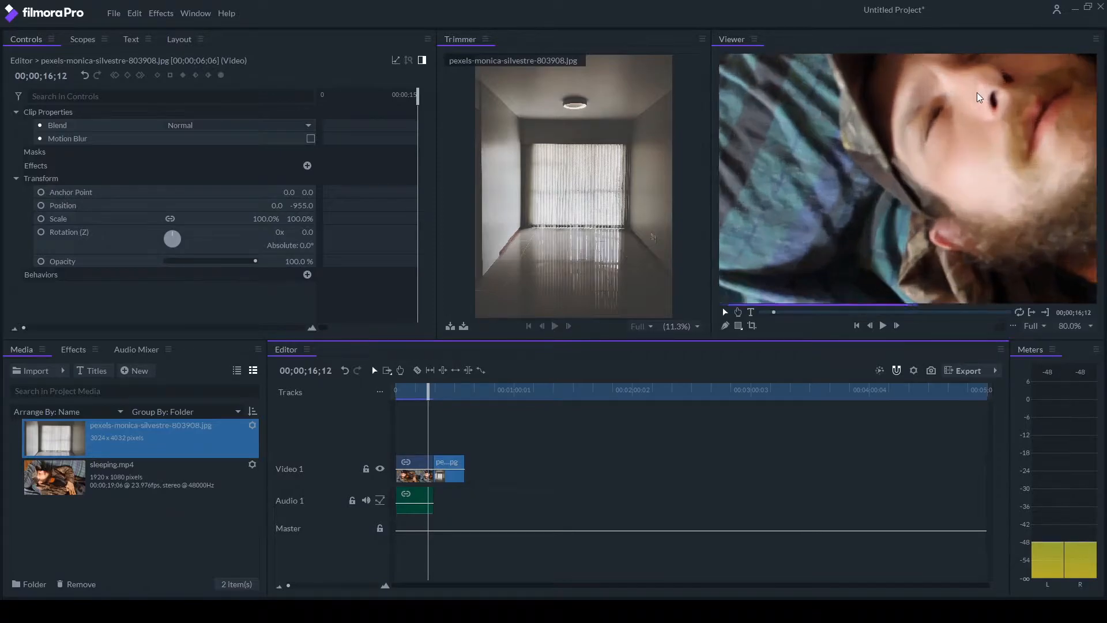
scroll(948, 103, "down", 3)
key("Left")
key("Left")
key("Right")
key("Right")
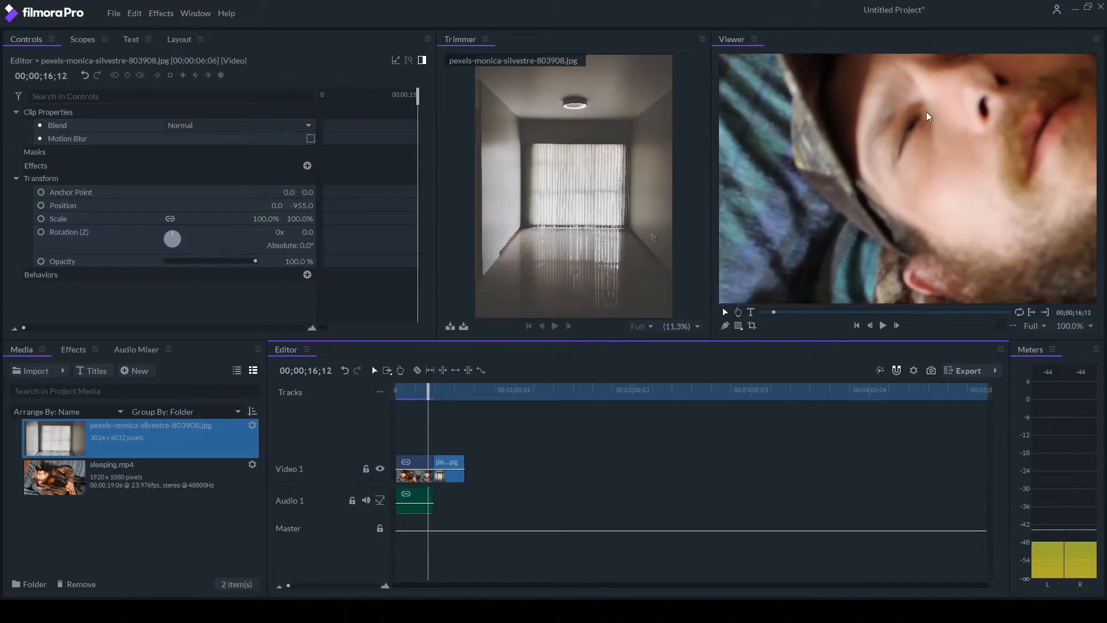
scroll(931, 114, "up", 3)
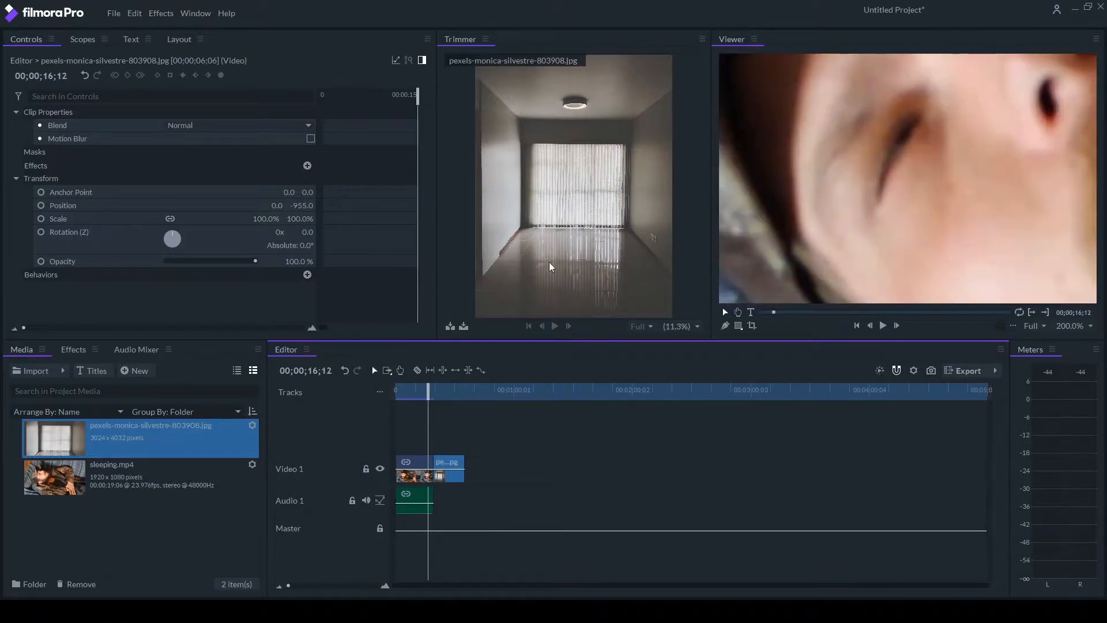
Step: Import the wound image Comp 18_00000.png and place it on a new video track above sleeping.mp4, starting at the playhead
left_click(418, 460)
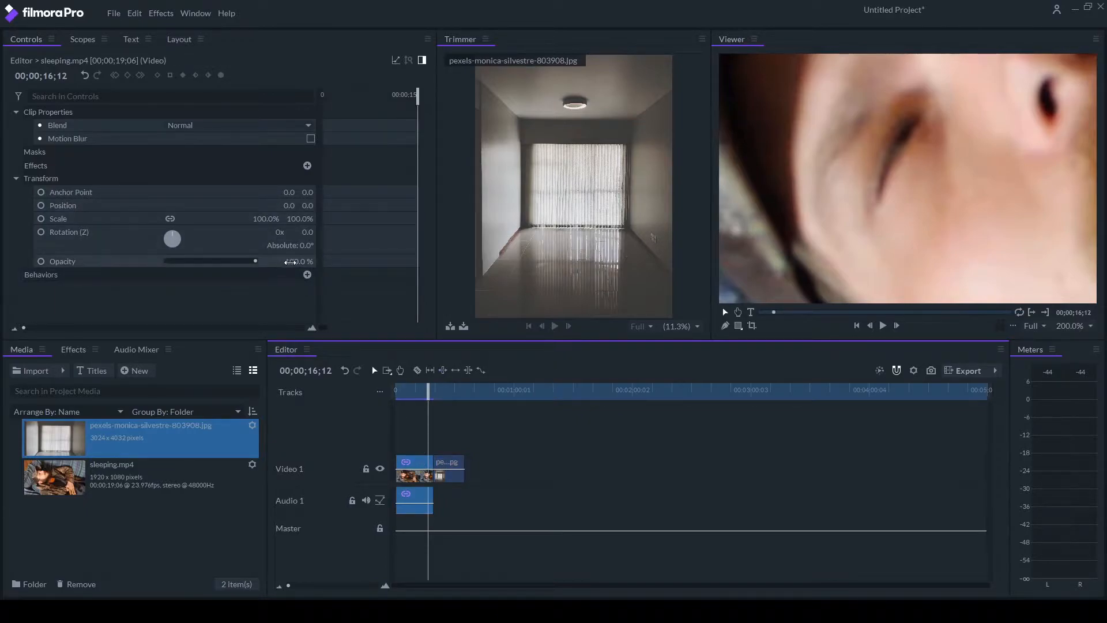
left_click(306, 275)
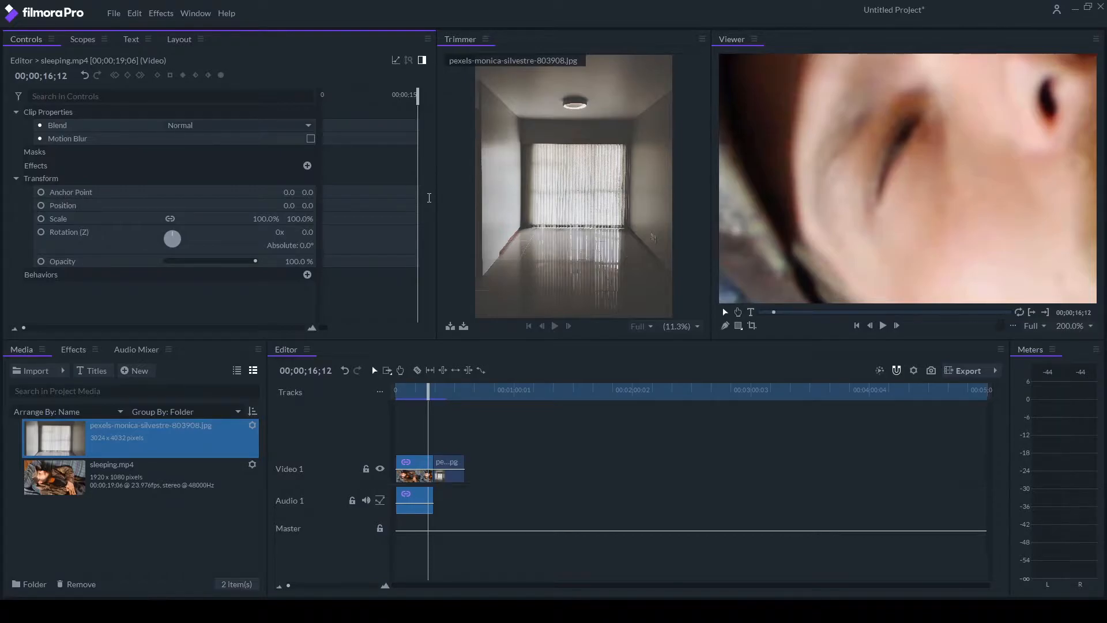
left_click(149, 523)
double_click(158, 183)
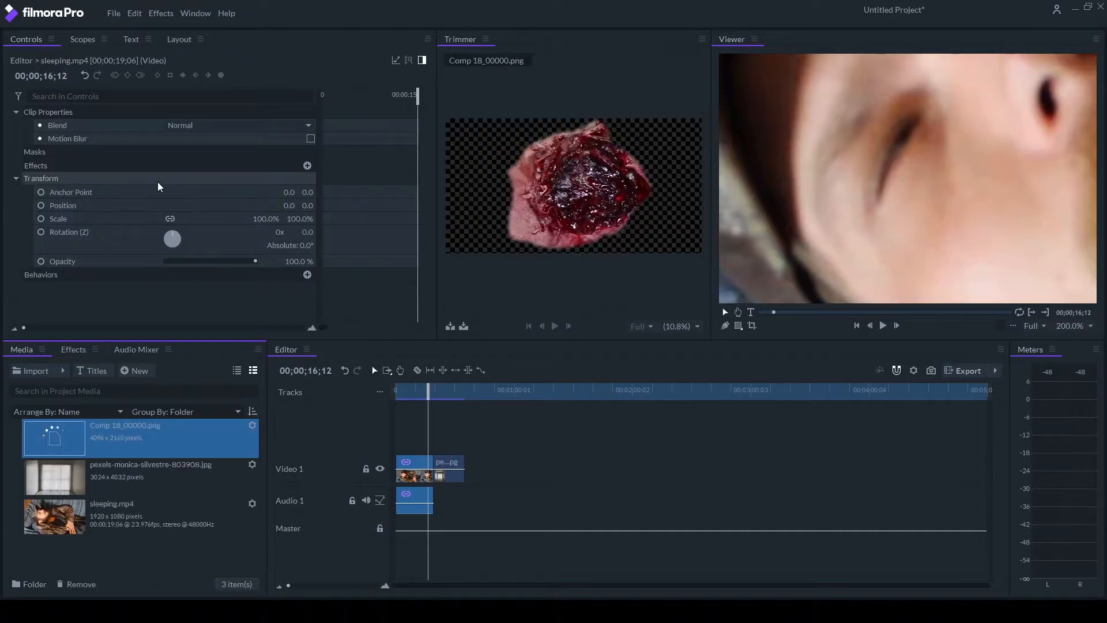
left_click_drag(99, 437, 424, 431)
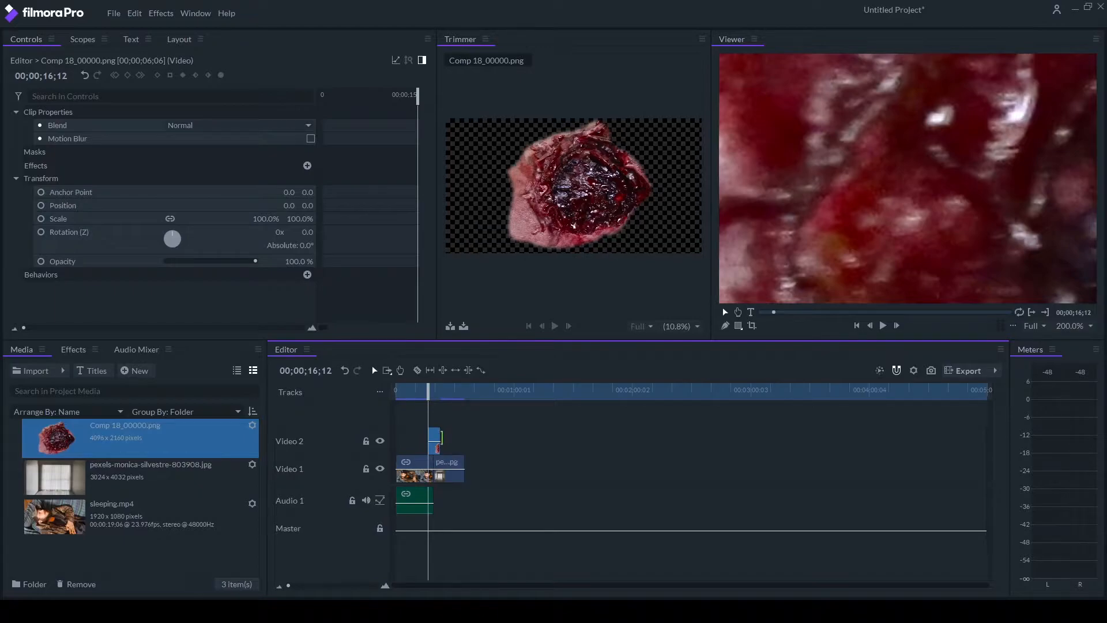
Step: Shorten the wound image clip on Video 2 so it ends together with sleeping.mp4
left_click(434, 442)
left_click(436, 438)
left_click_drag(436, 439, 434, 438)
Step: Lower the wound image's opacity to 52% and move it over the man's face to position -483.3, 270
scroll(770, 237, "down", 3)
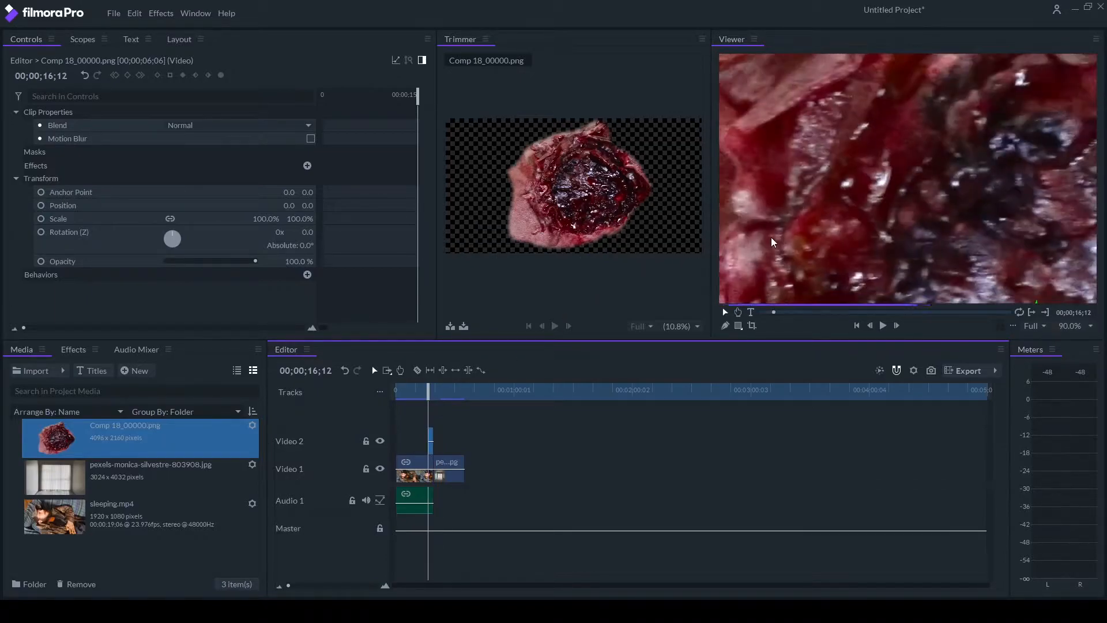
scroll(767, 235, "down", 2)
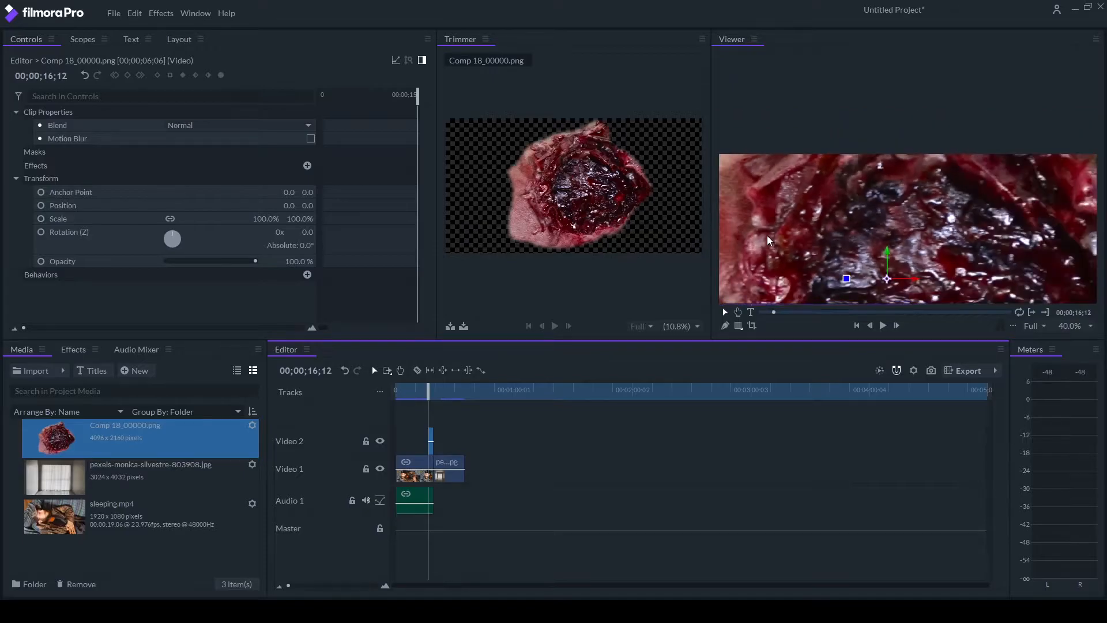
left_click_drag(256, 261, 213, 264)
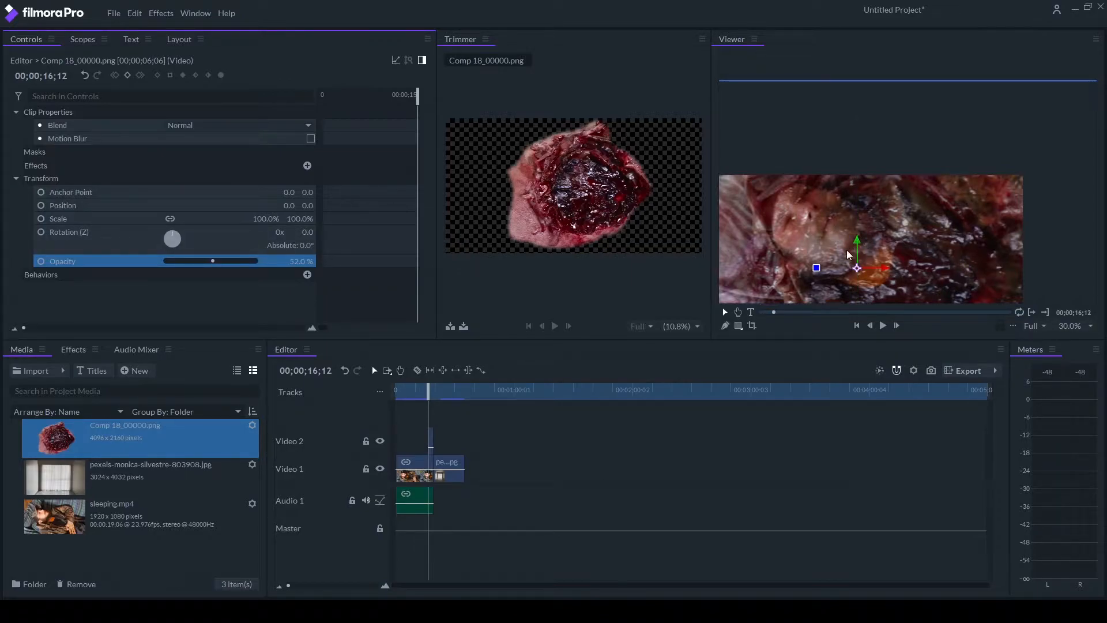
left_click_drag(856, 248, 770, 199)
scroll(769, 199, "up", 2)
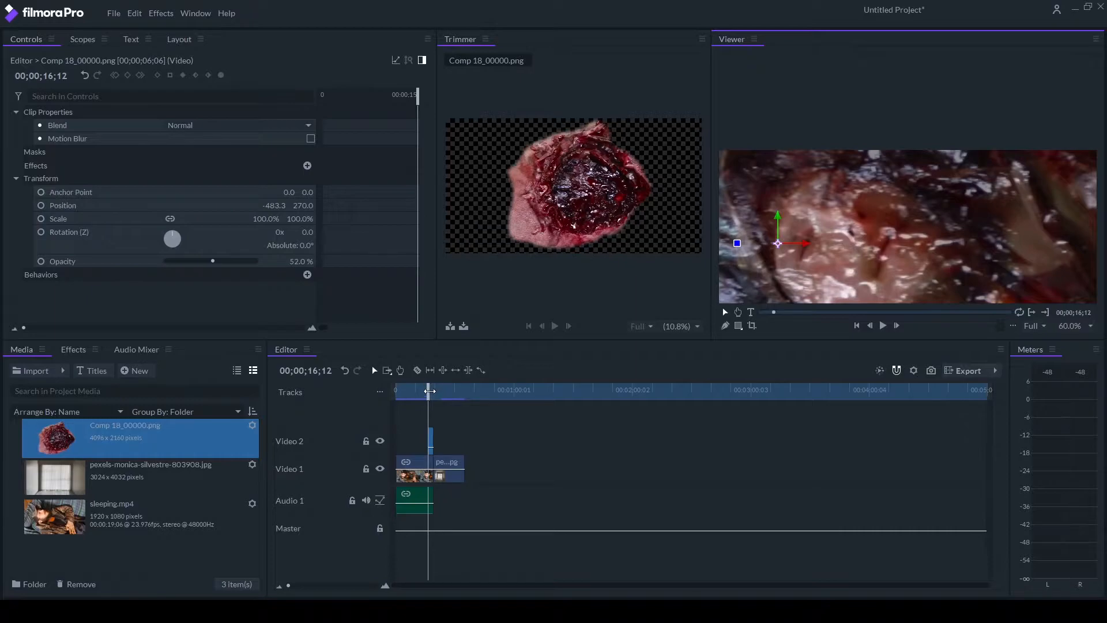
Step: Set the wound image's opacity back to 100% and hide the Video 2 track
left_click(429, 442)
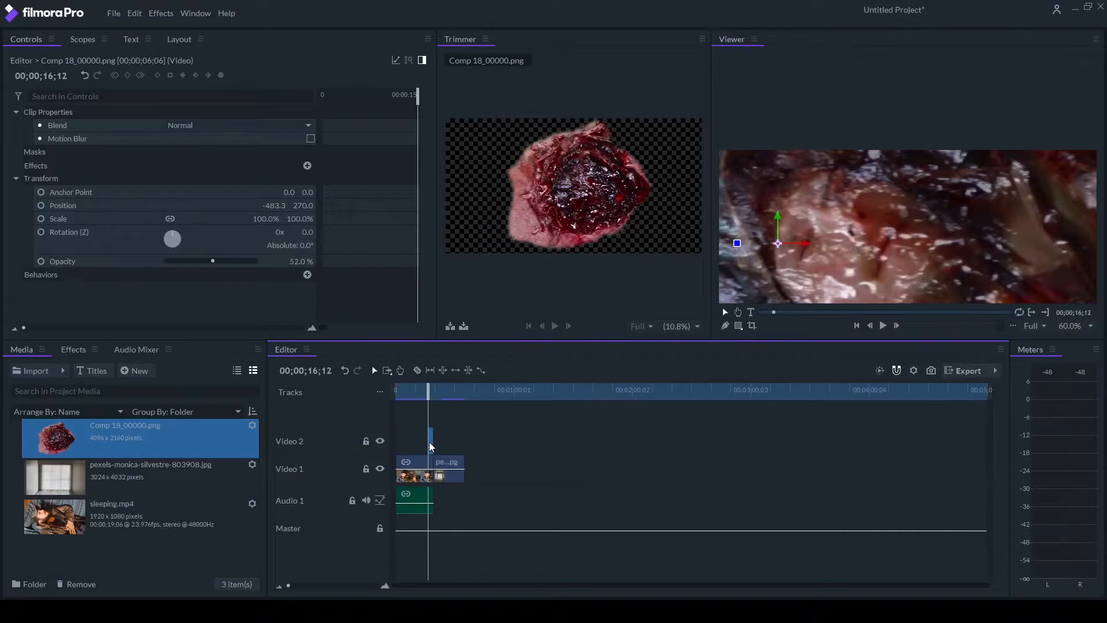
left_click(427, 444)
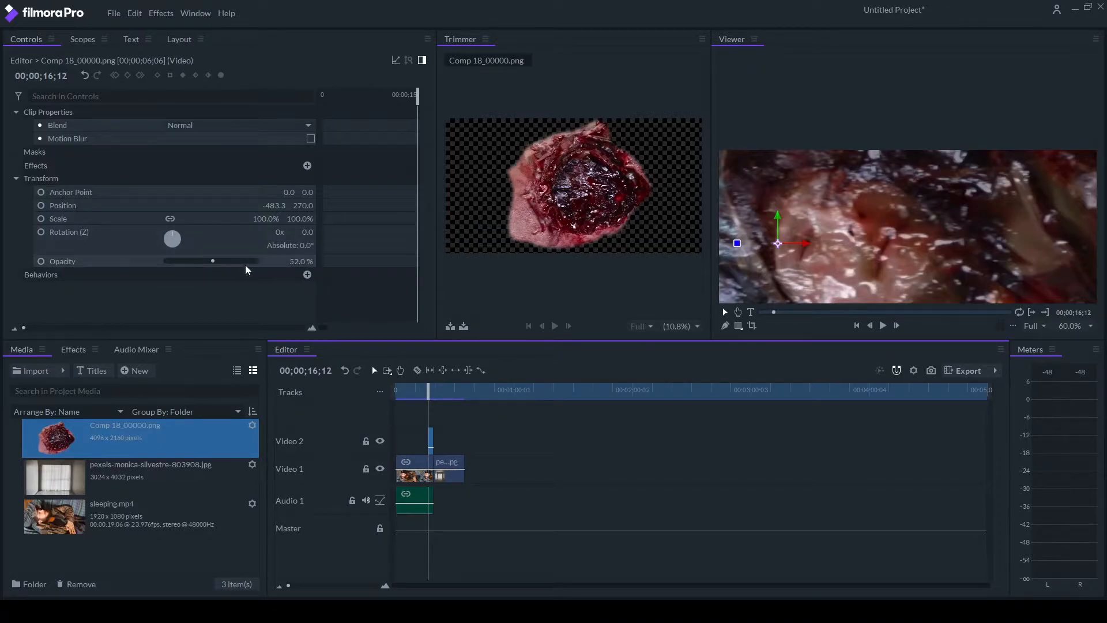
left_click(292, 261)
type("100")
key("Return")
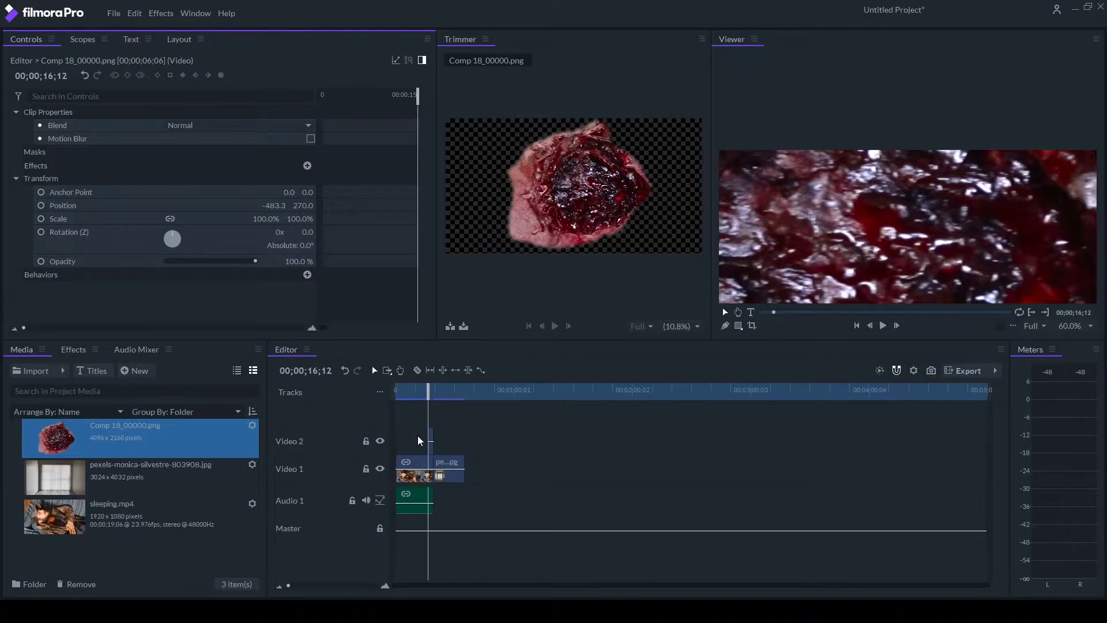
left_click(433, 441)
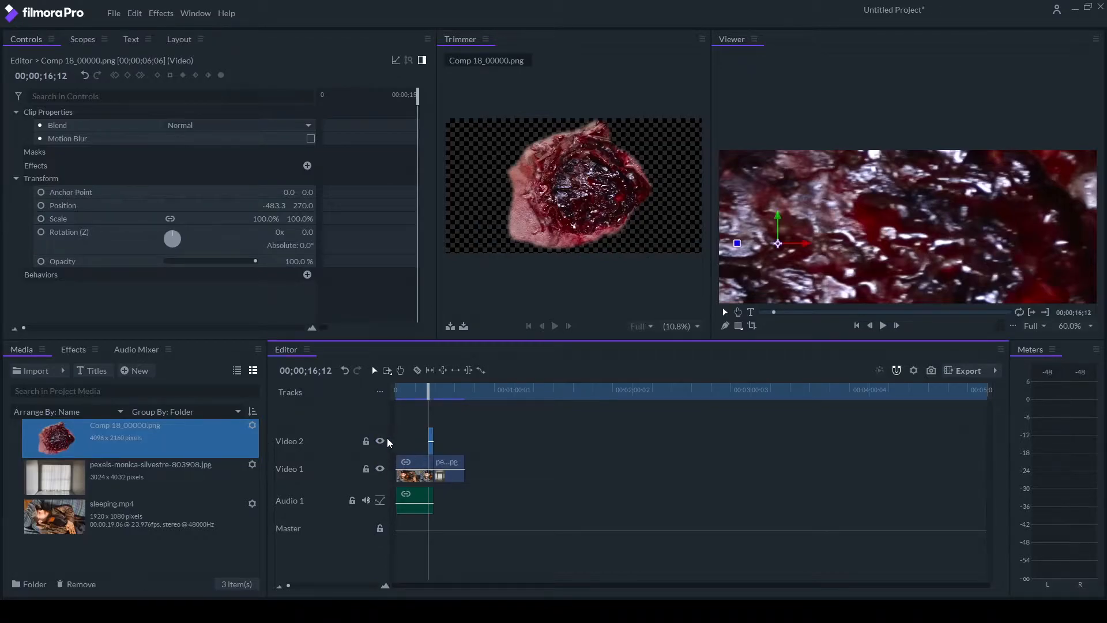
left_click(381, 441)
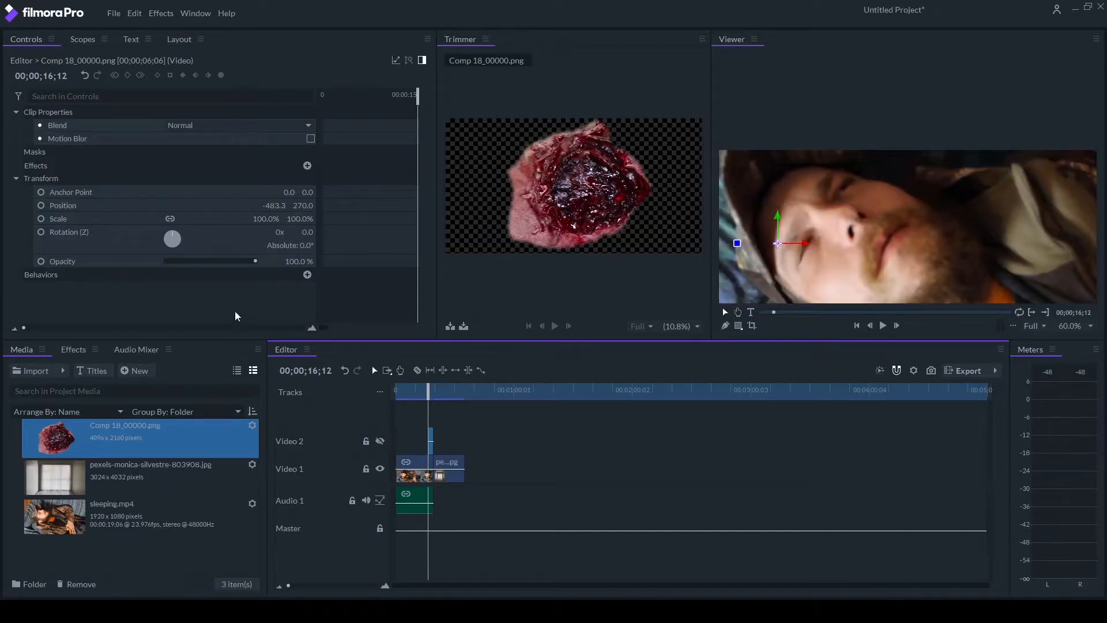
Step: Add a Motion Track behavior to the wound image that takes its motion from Video 1 - sleeping.mp4
left_click(178, 277)
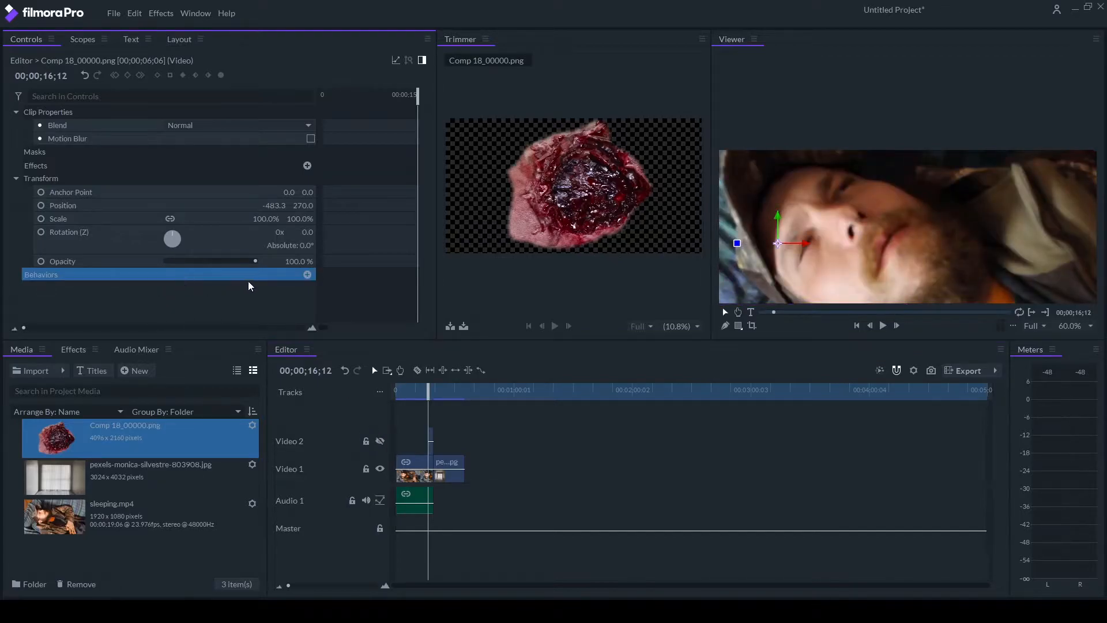
left_click(304, 278)
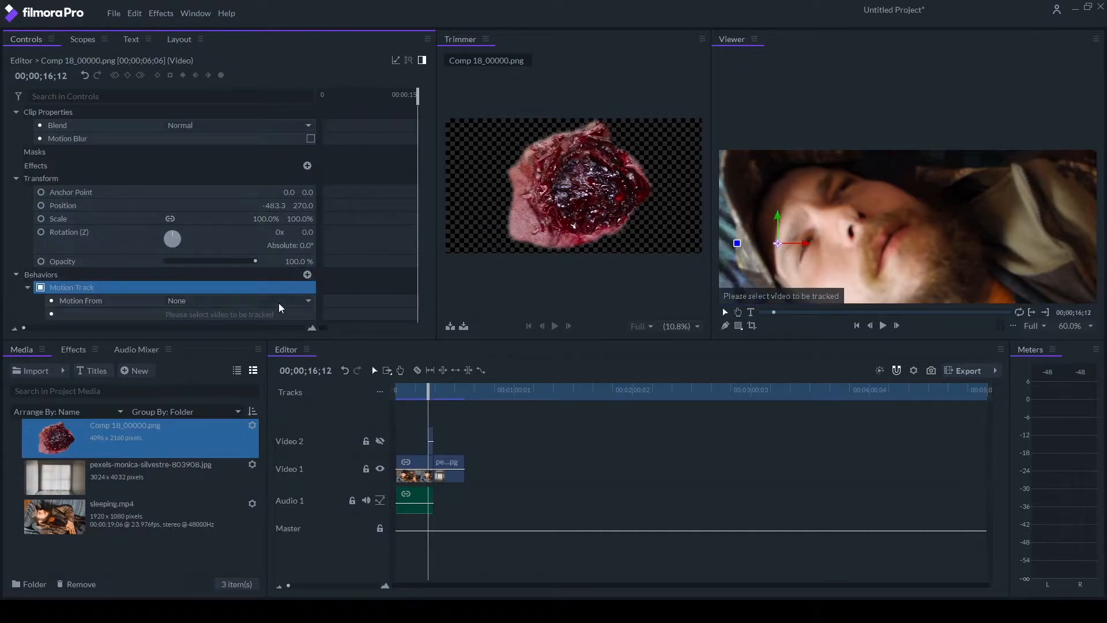
left_click(273, 328)
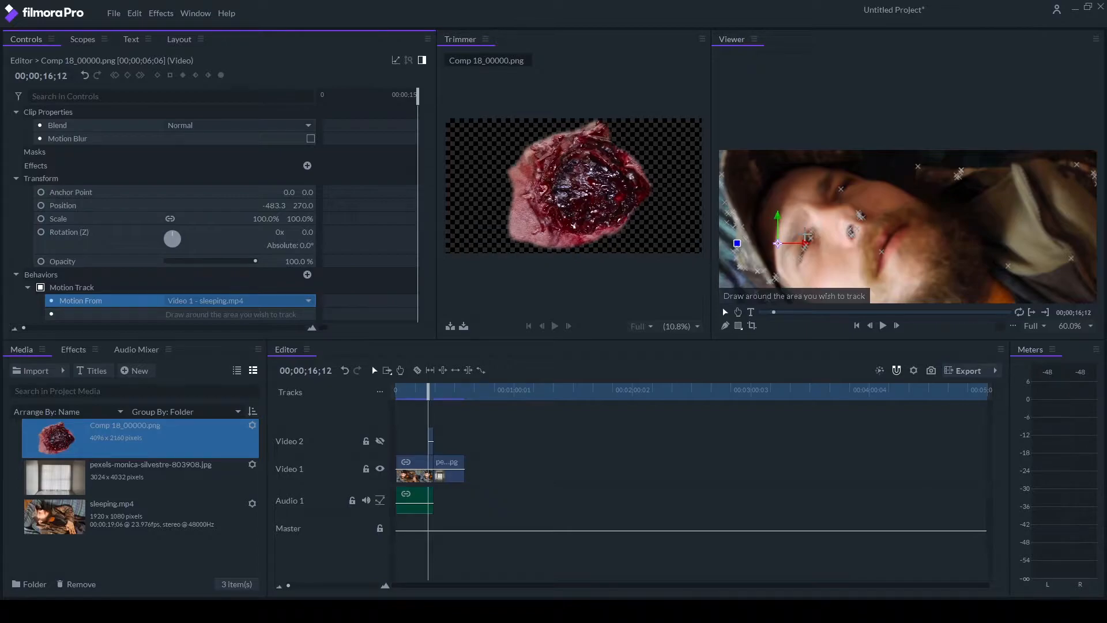
Step: Draw the tracking area around the man's closed eye and review the Motion Track position, rotation and scale options
scroll(807, 235, "up", 2)
scroll(806, 235, "down", 1)
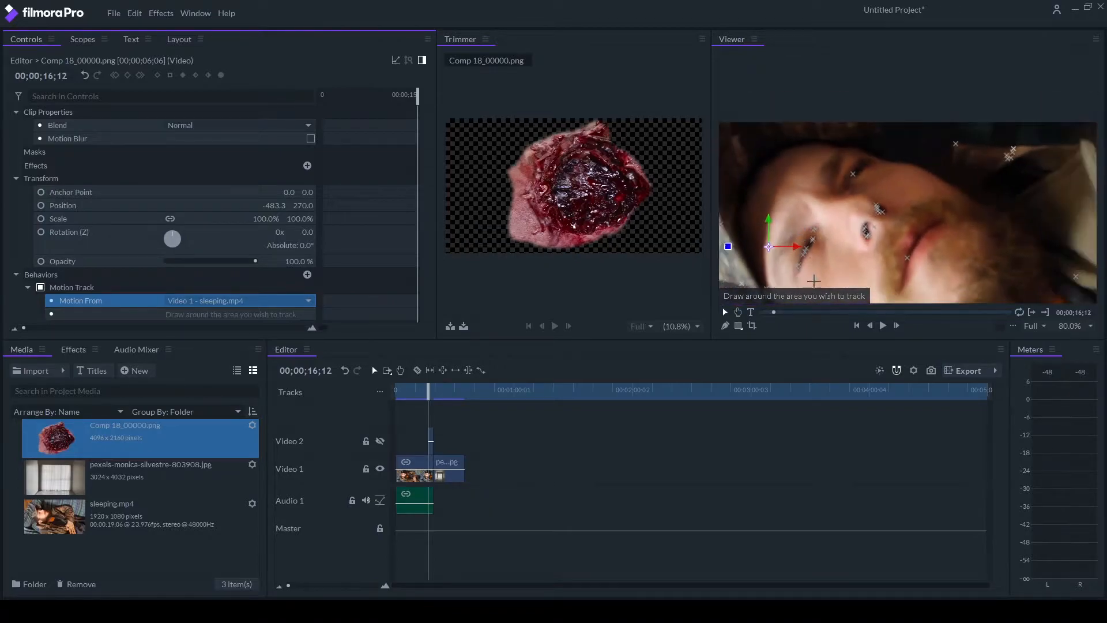
scroll(812, 278, "up", 4)
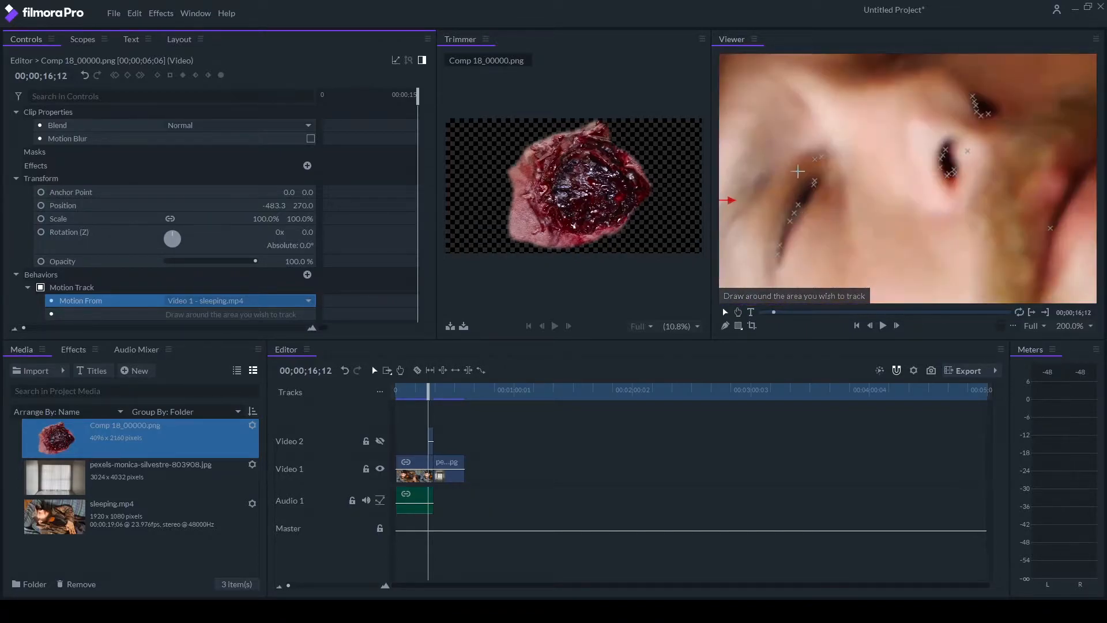
mouse_move(819, 172)
left_mouse_down()
mouse_move(809, 223)
mouse_move(780, 270)
mouse_move(757, 249)
mouse_move(757, 219)
left_mouse_up()
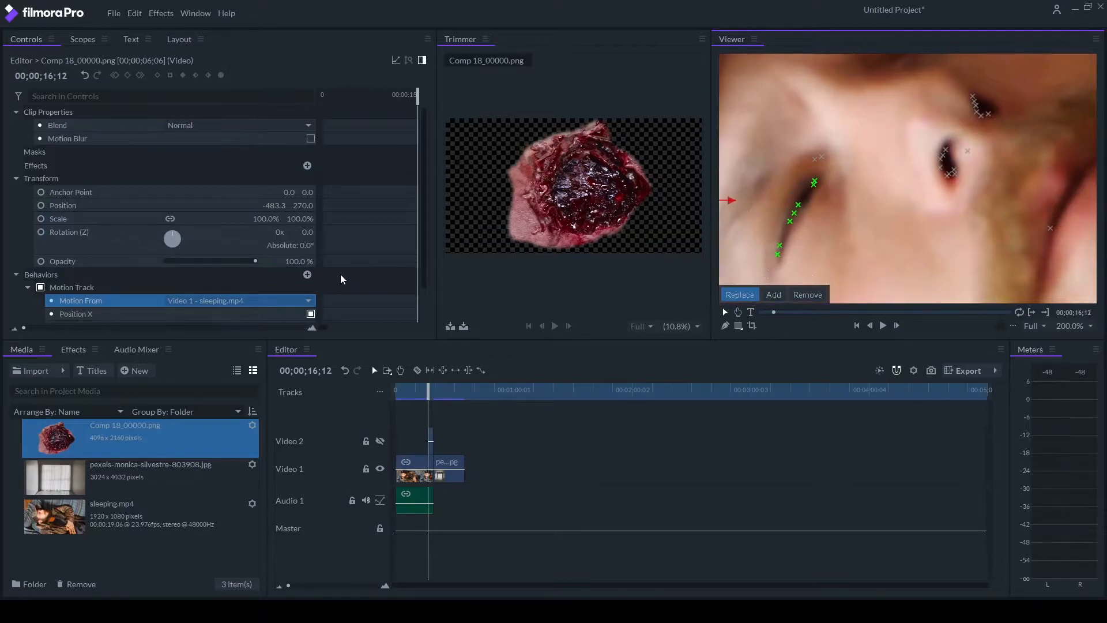
scroll(341, 274, "down", 3)
left_click(311, 316)
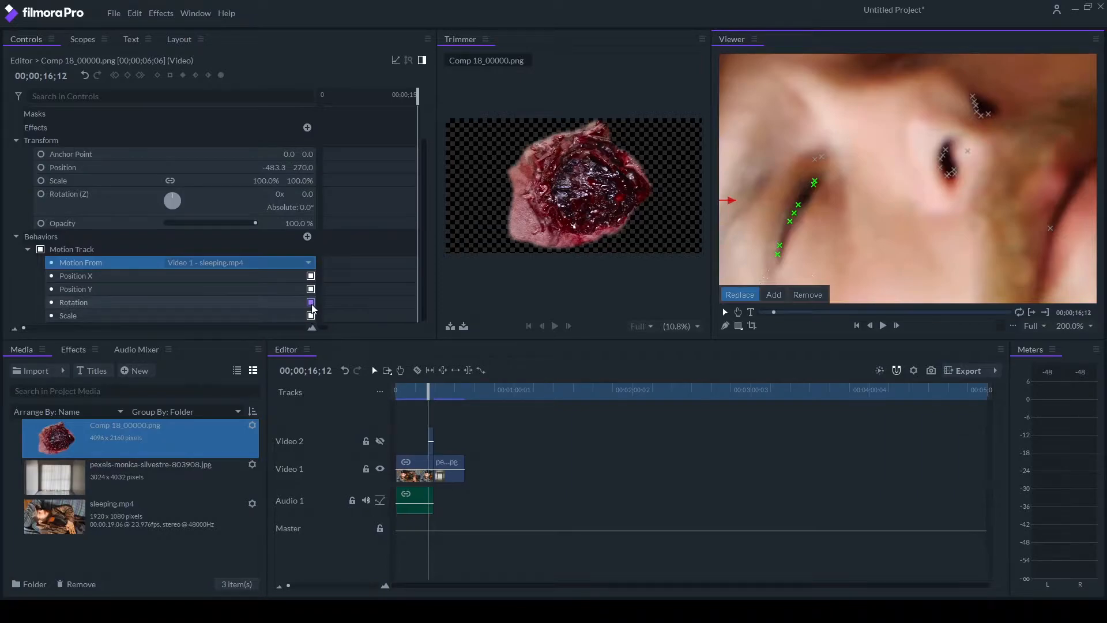
Step: Turn off Rotation in the wound image's Motion Track behavior and check the Video 2 overlay on the face, leaving the track hidden
left_click(312, 303)
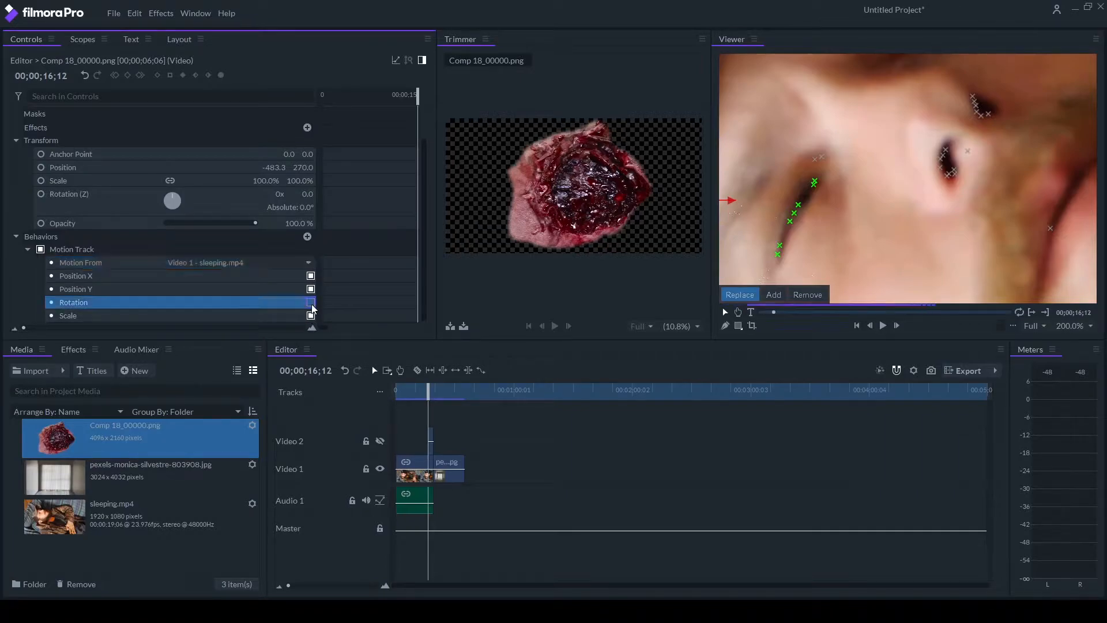
left_click(379, 441)
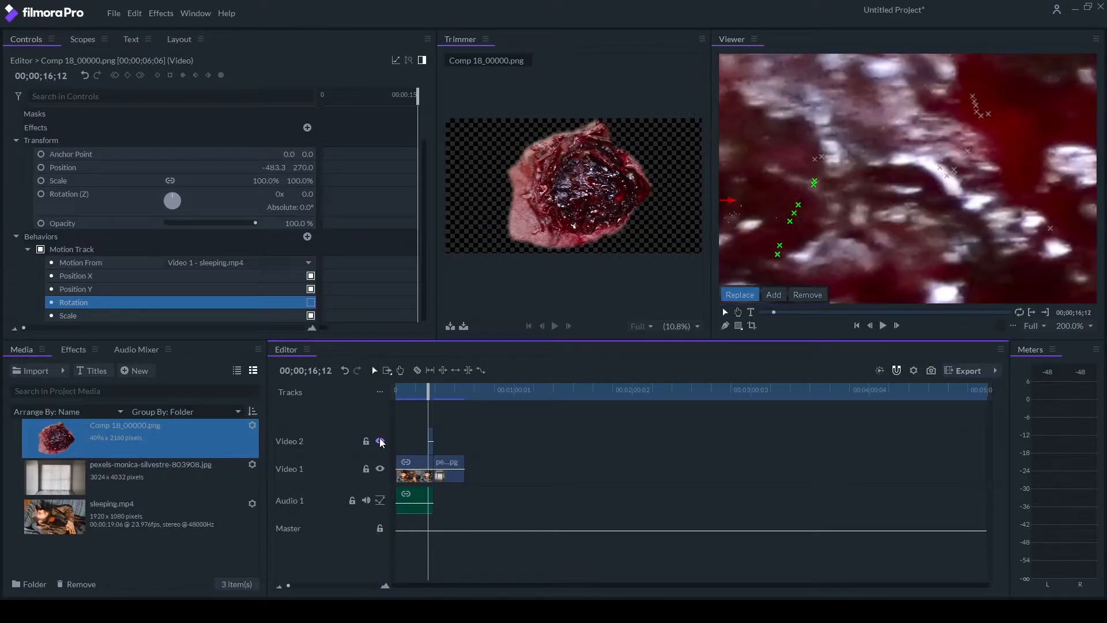
left_click(380, 442)
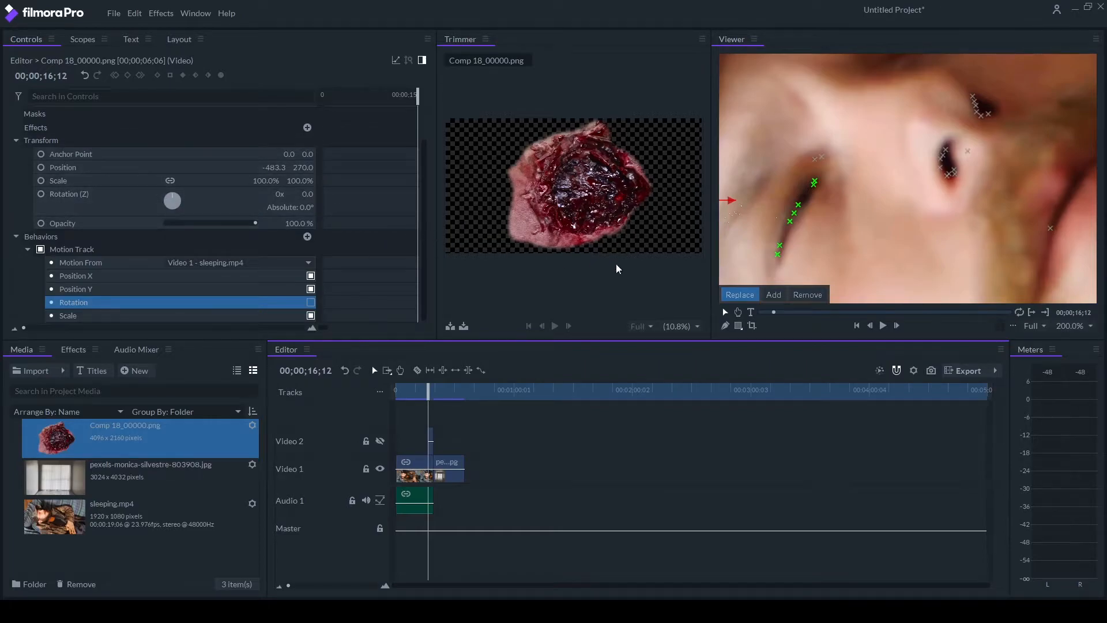
Step: Draw a closed seven-point freehand mask on the wound image along the man's closed eyelid and make the Video 2 track visible
left_click(726, 326)
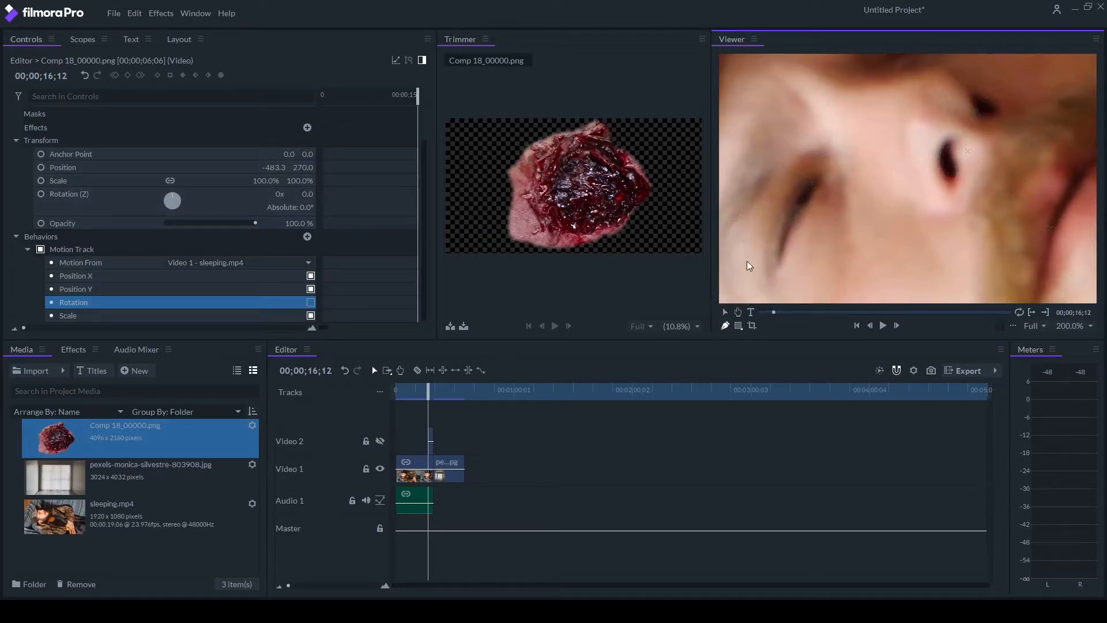
scroll(795, 232, "up", 2)
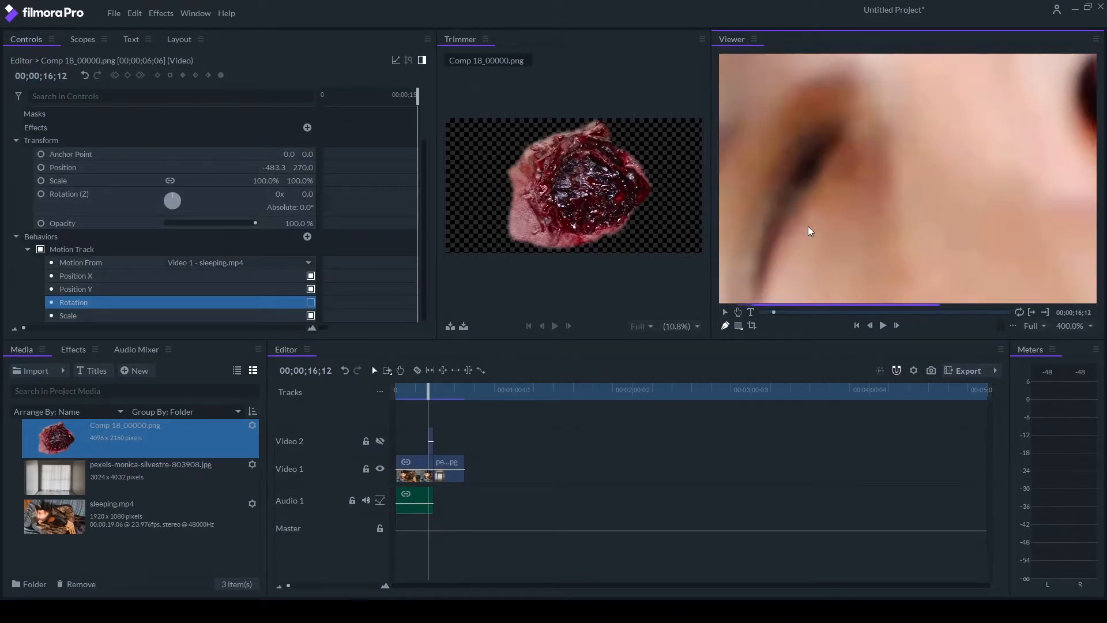
left_click(827, 139)
left_click(804, 157)
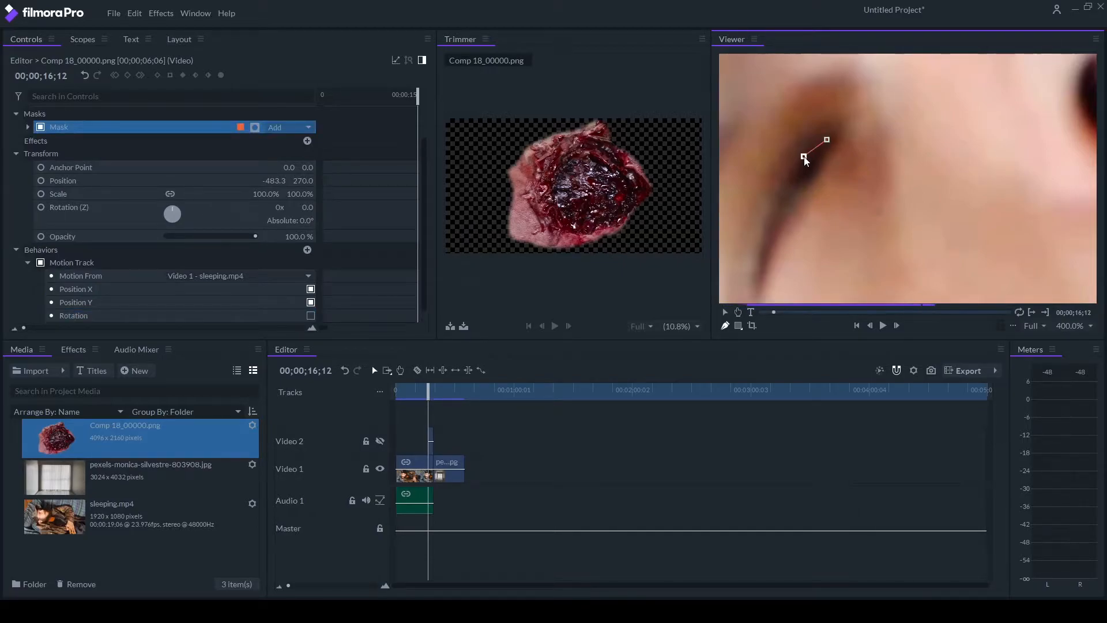
left_click(785, 187)
left_click(782, 206)
left_click(795, 207)
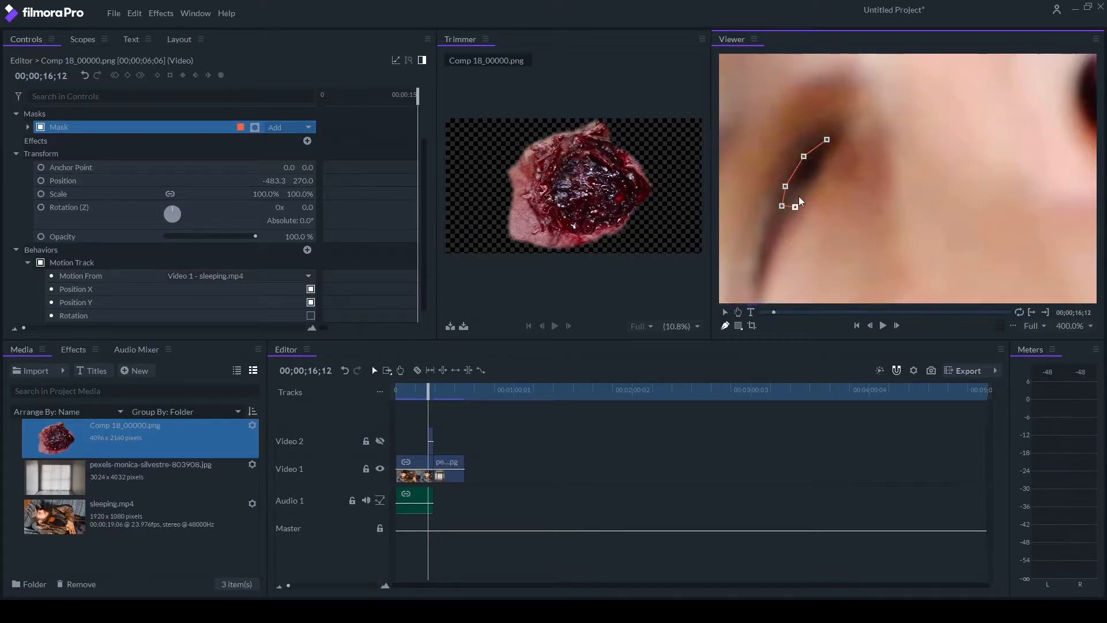
left_click(809, 182)
left_click(824, 161)
left_click(827, 140)
left_click(381, 441)
left_click(382, 440)
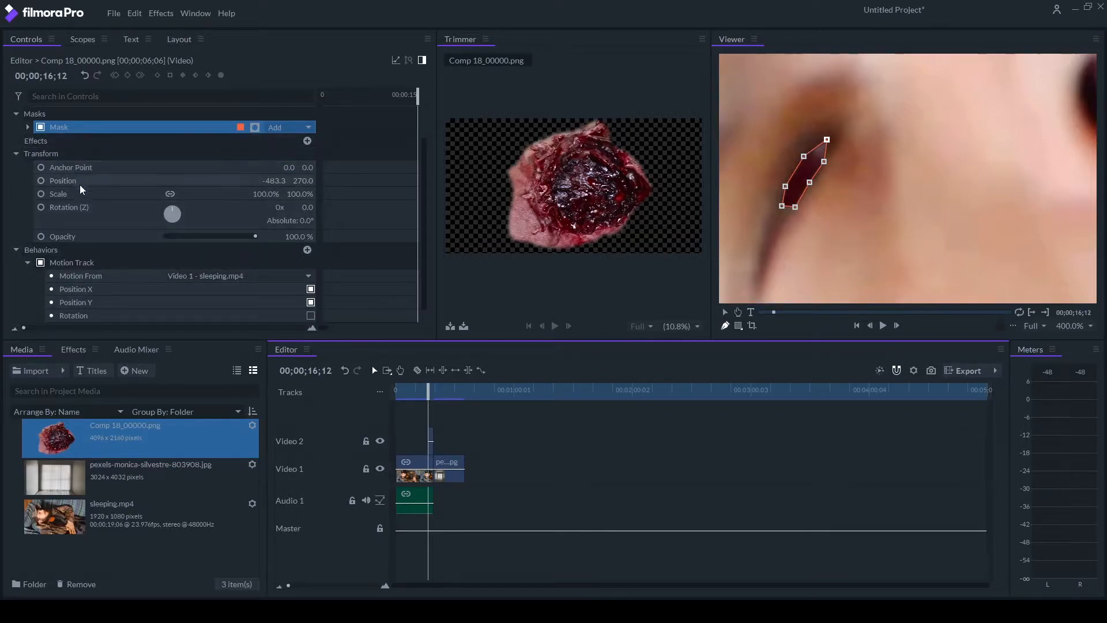
Step: Set the mask's Feather Strength to 13 px and check the result without the mask outline
left_click(27, 128)
left_click(37, 140)
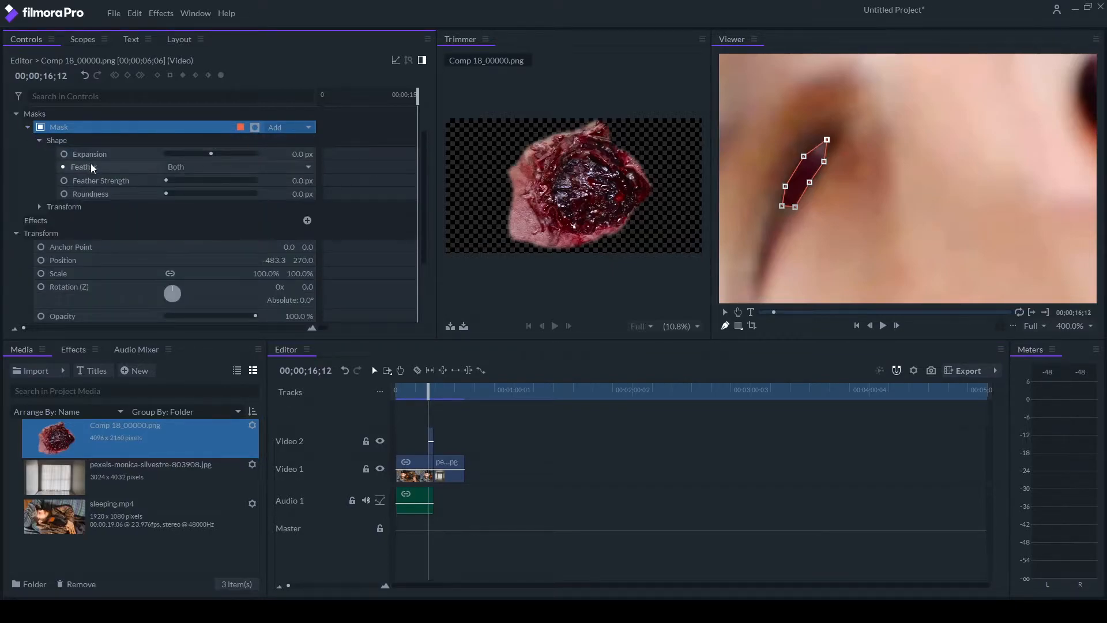
left_click_drag(294, 182, 314, 182)
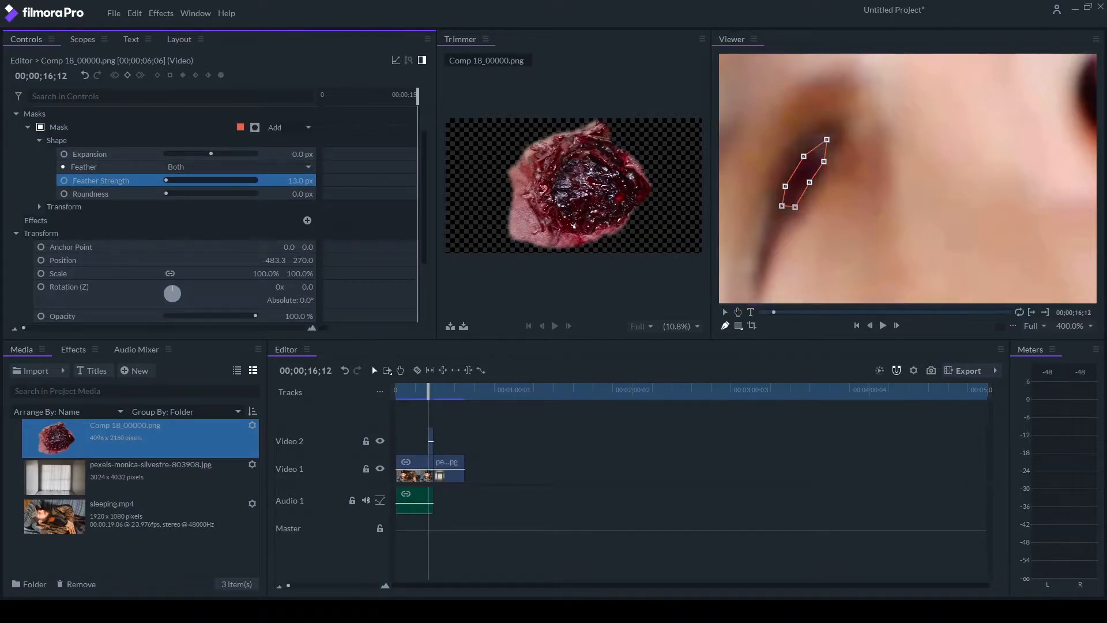
left_click(443, 470)
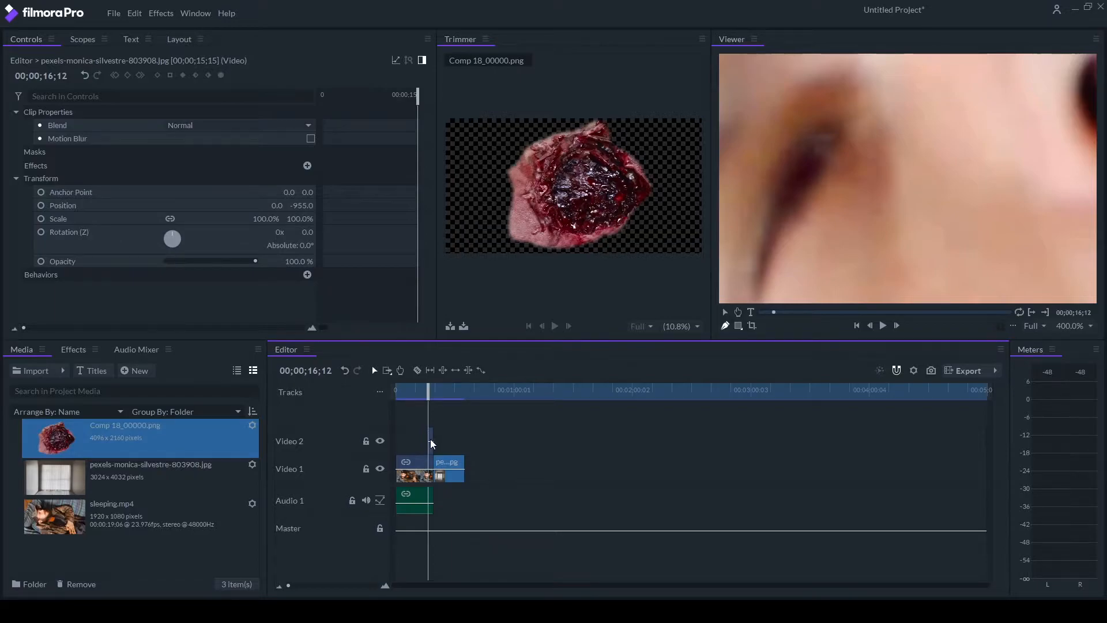
Step: Add a keyframe to the Path of the wound image's mask at 00;00;16;12
left_click(431, 442)
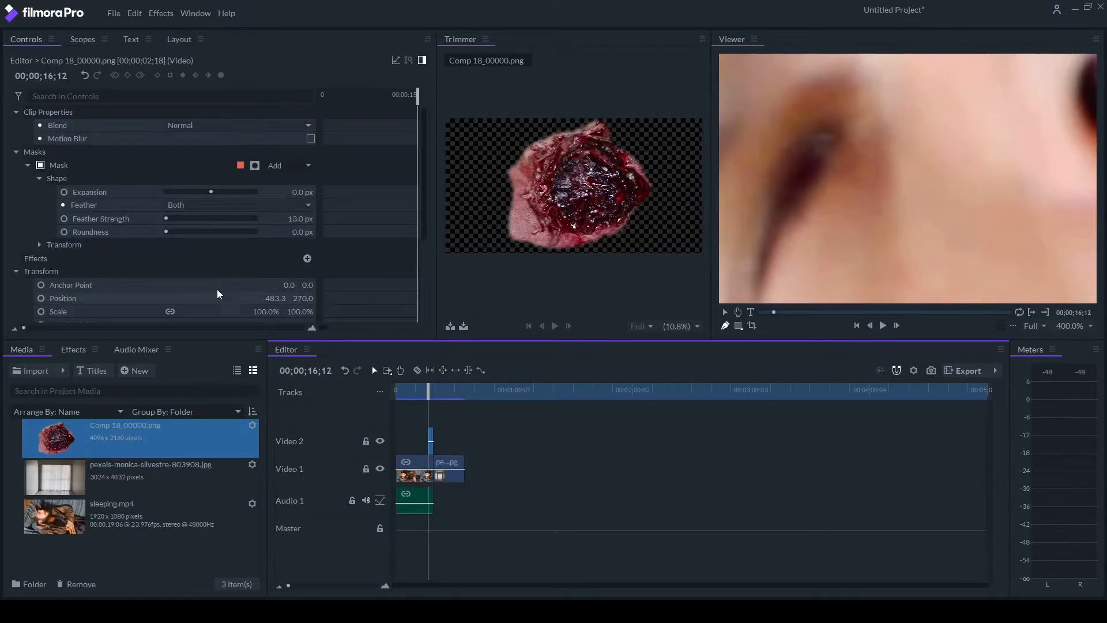
left_click(126, 172)
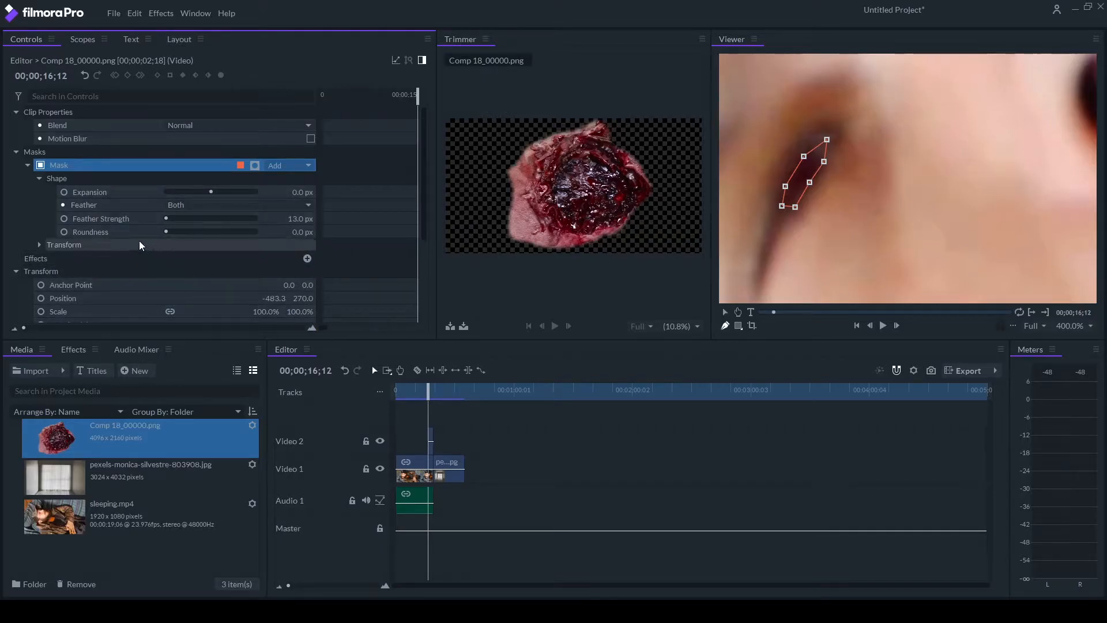
left_click(38, 176)
left_click(40, 179)
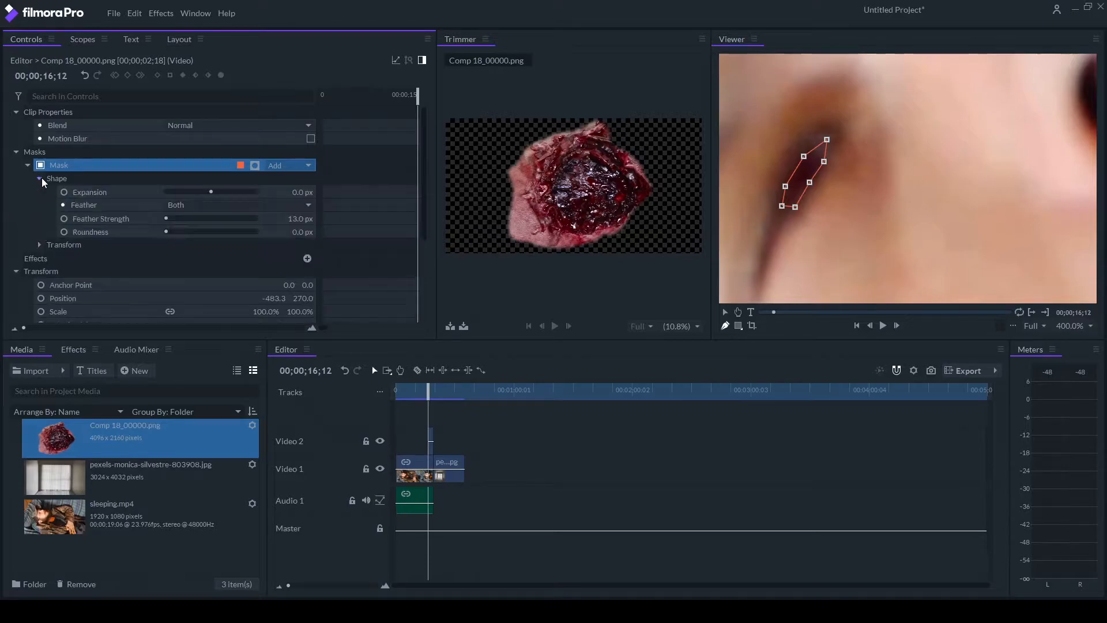
left_click(40, 179)
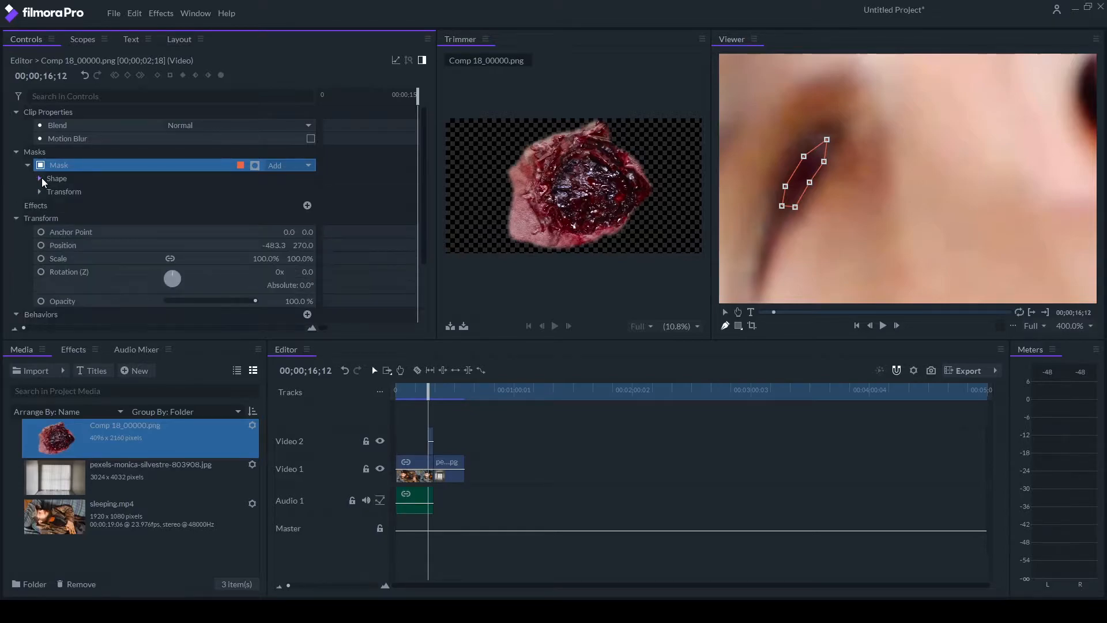
left_click(41, 191)
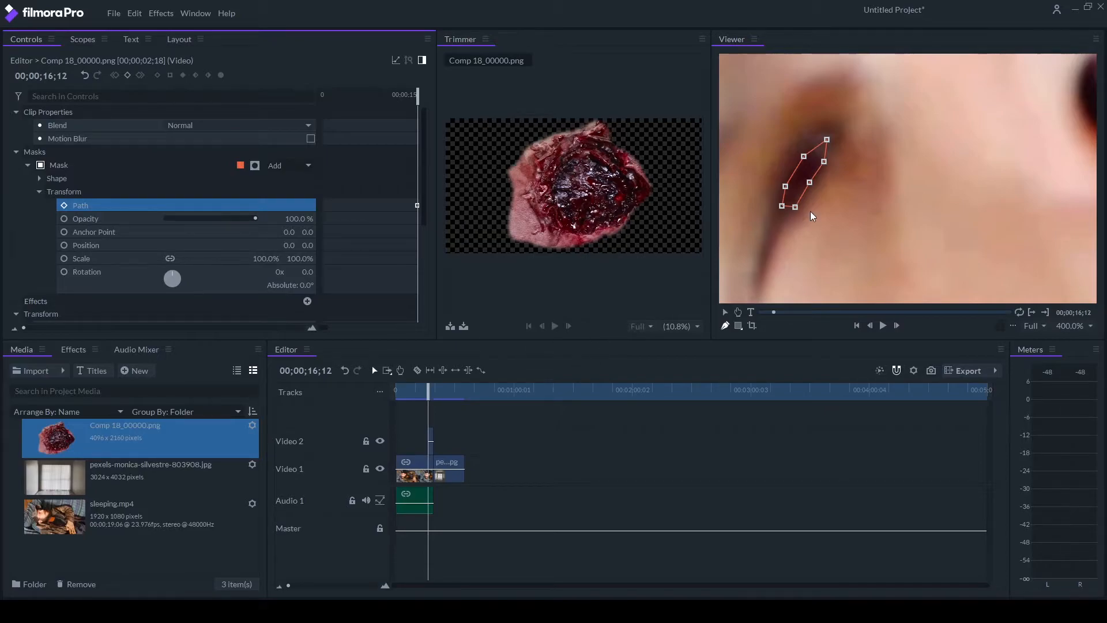
Step: Reshape the mask path at 00;00;16;14 to cover the opening eye from its inner corner down to the outer end
scroll(811, 213, "up", 1)
key("Right")
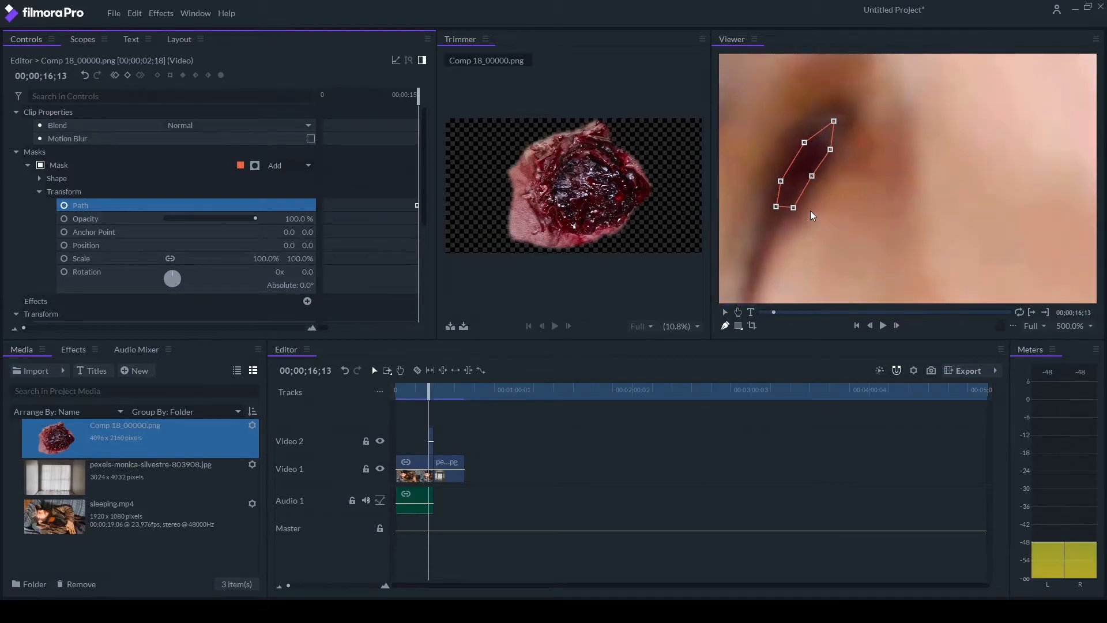
scroll(804, 195, "up", 1)
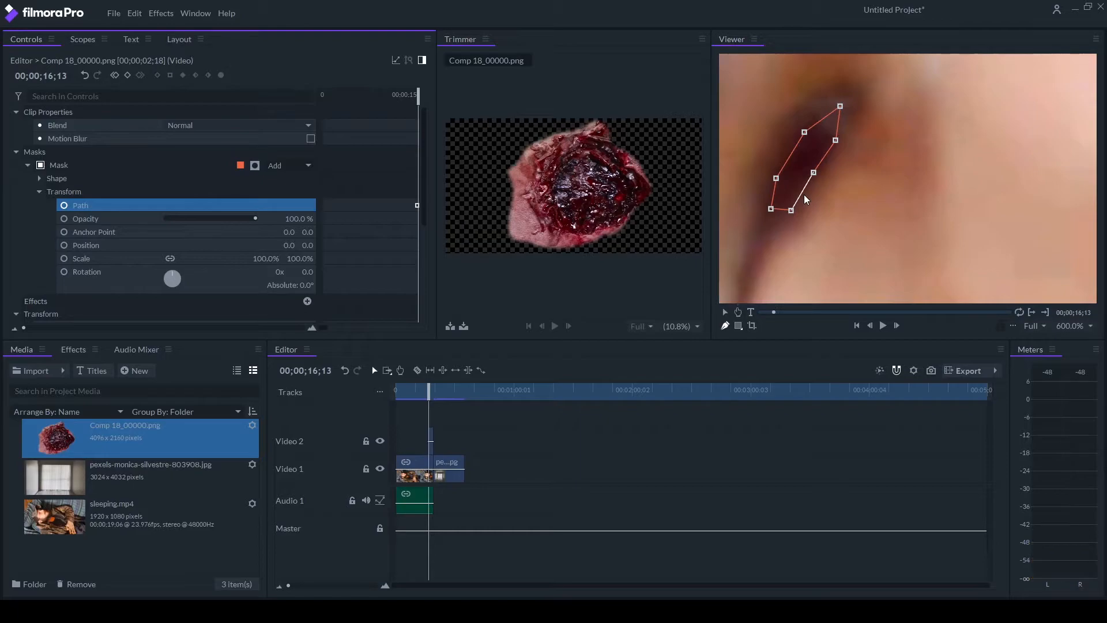
key("Right")
scroll(804, 195, "down", 1)
scroll(805, 195, "down", 2)
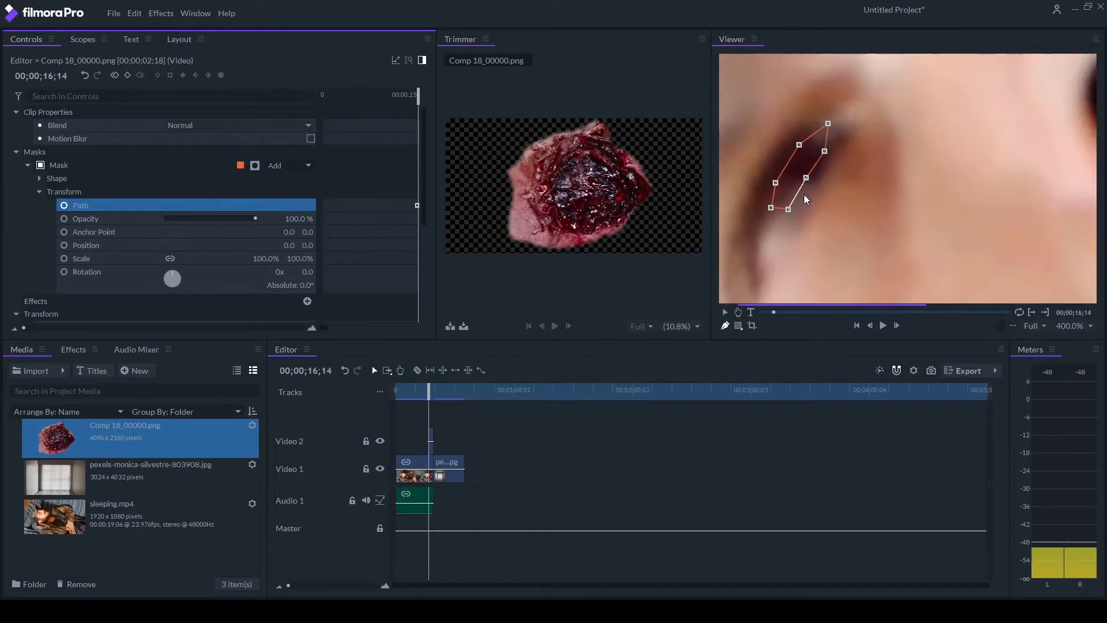
left_click_drag(780, 204, 772, 260)
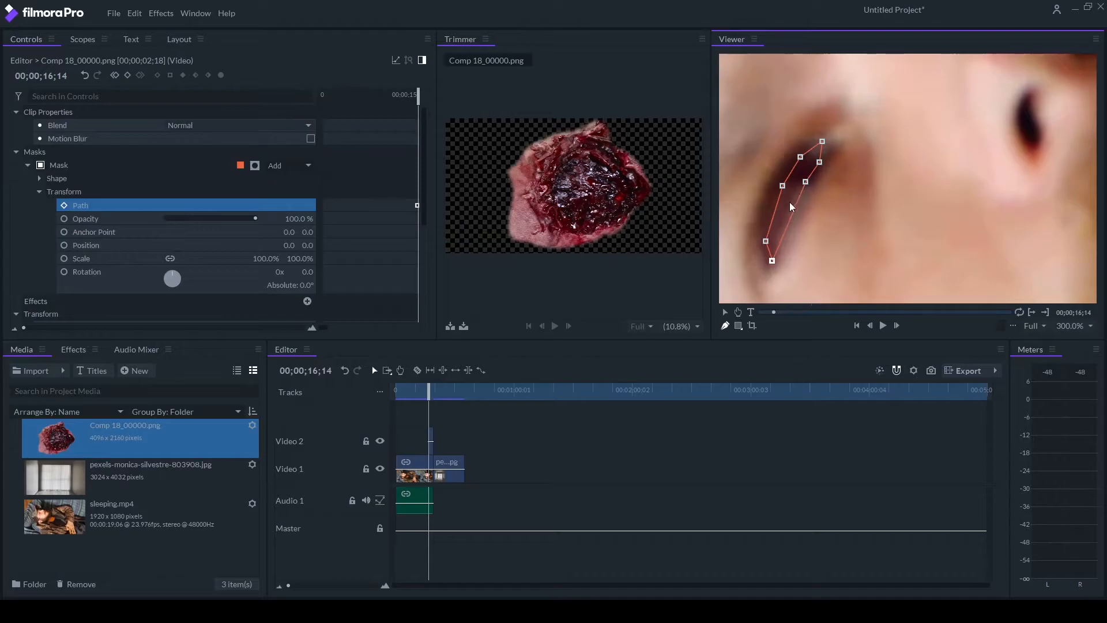
left_click_drag(803, 185, 811, 191)
scroll(809, 168, "up", 1)
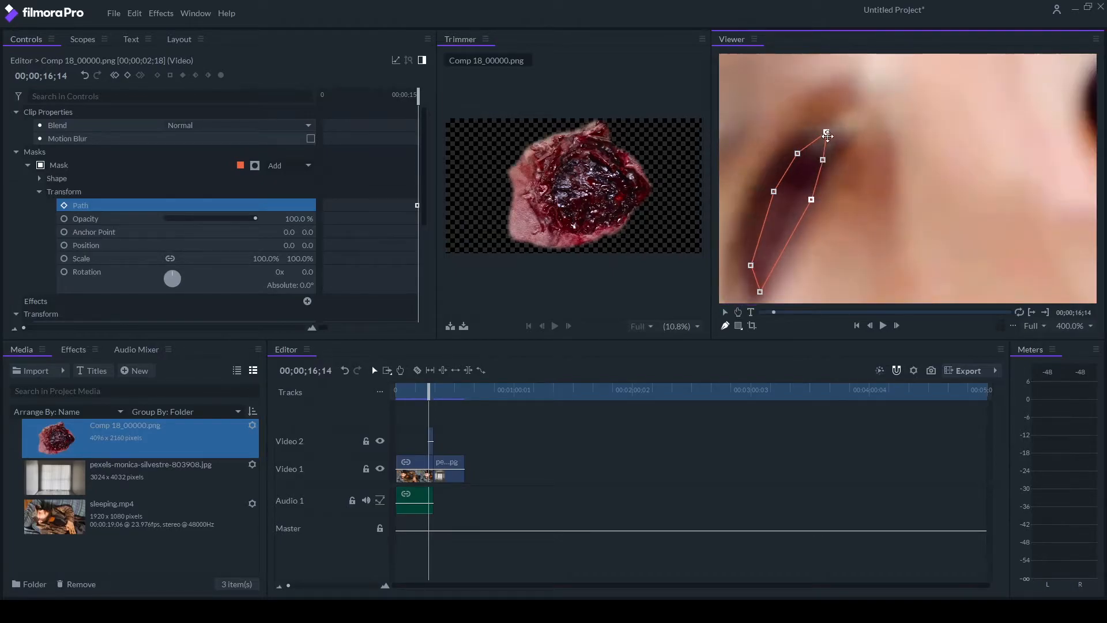
left_click_drag(829, 133, 812, 155)
left_click(452, 469)
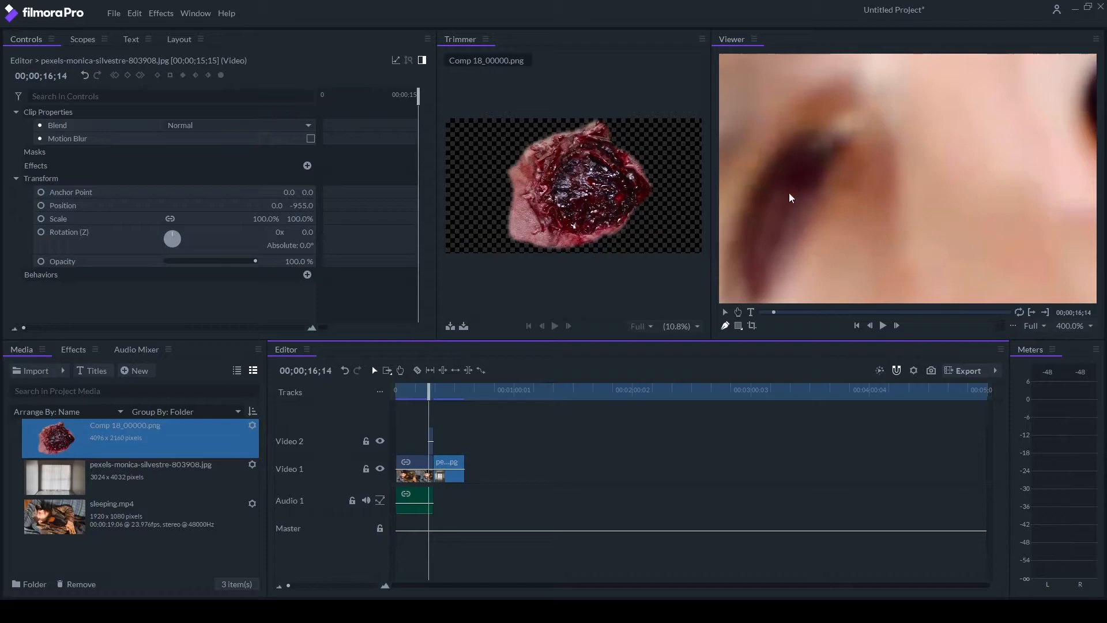
Step: Examine the masked wound frame by frame from 00;00;16;15 to 00;00;16;21, checking how the mask fits the open eye
scroll(860, 148, "down", 2)
key("Right")
scroll(864, 148, "up", 2)
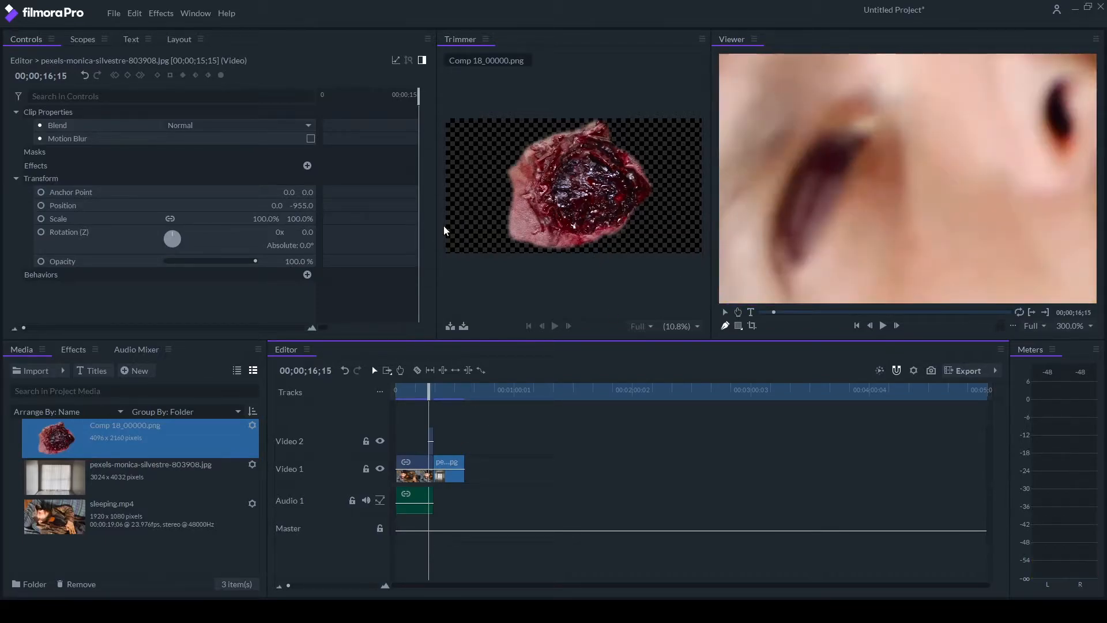
left_click(430, 434)
left_click(133, 161)
scroll(824, 179, "up", 1)
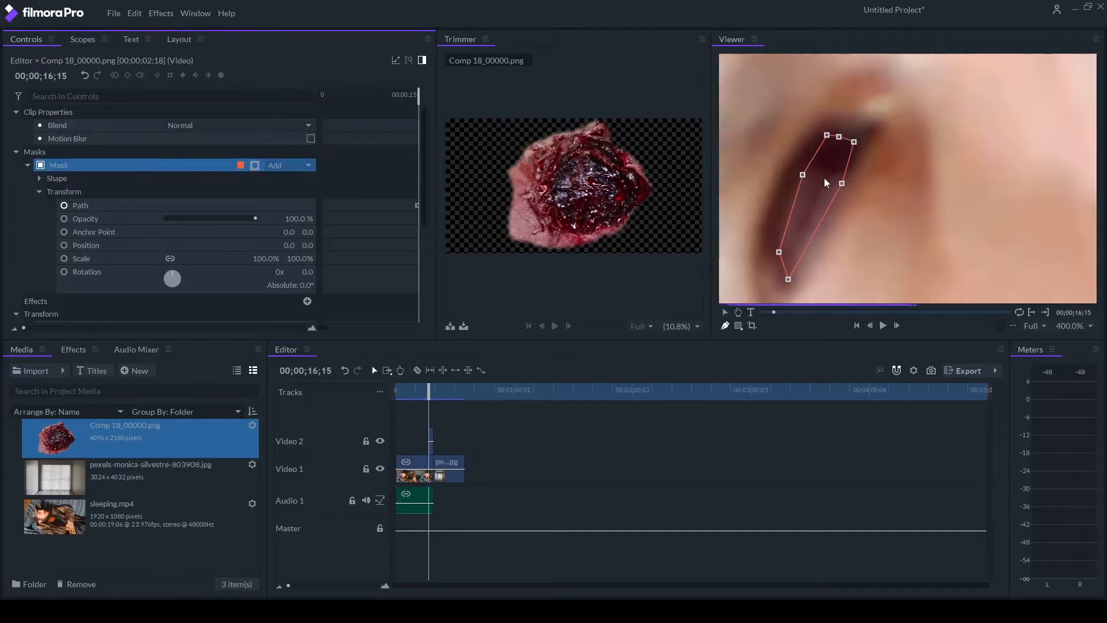
key("Right")
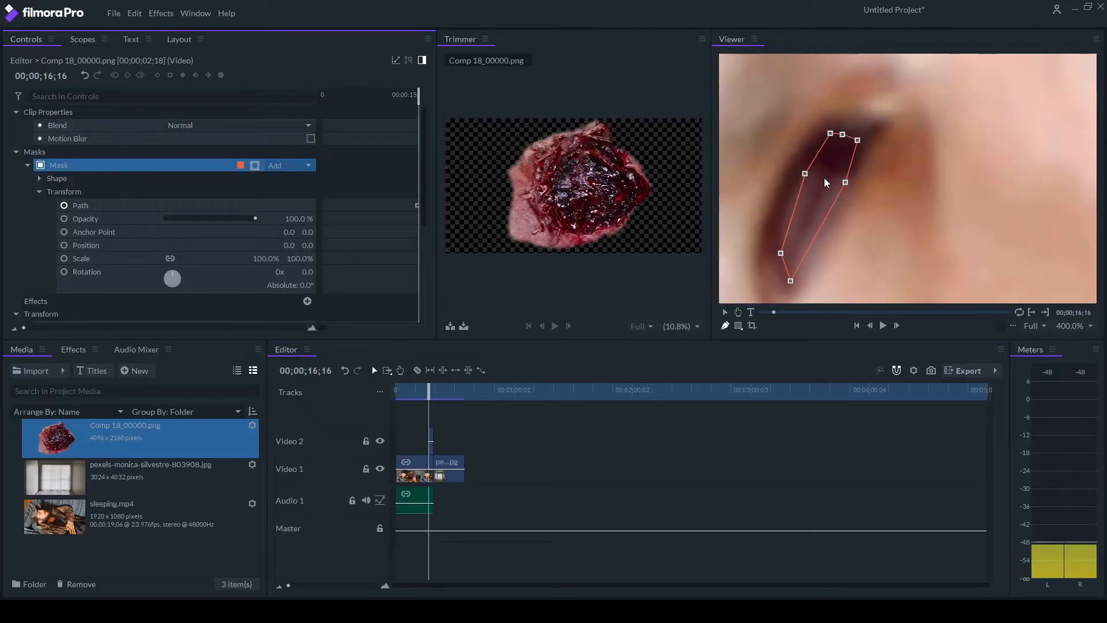
key("Right")
key("Right")
key("Right")
key("Right")
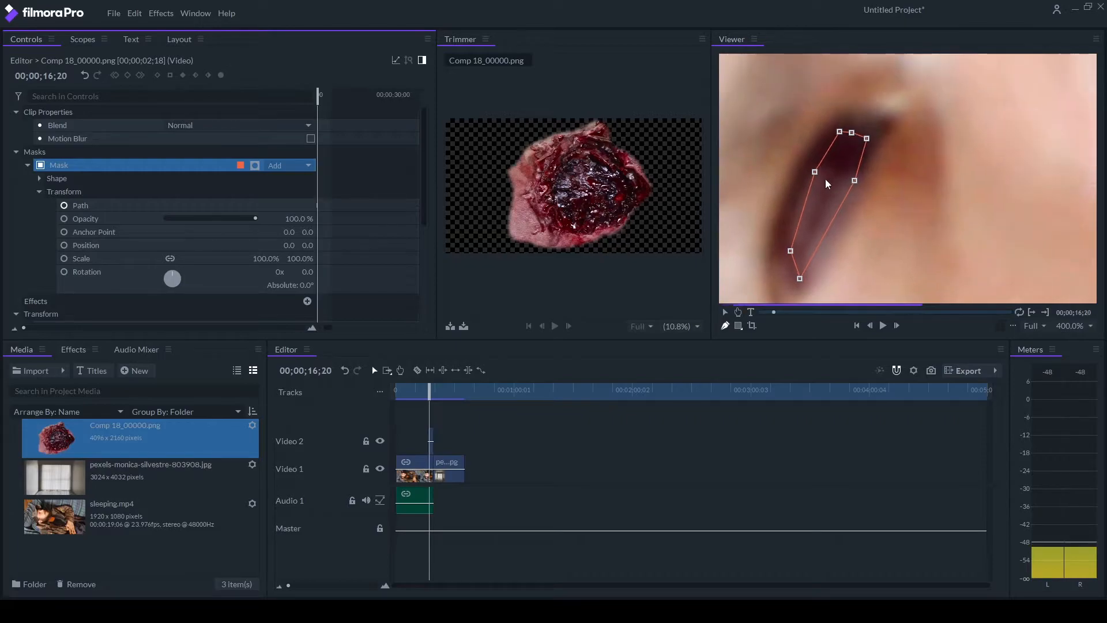
key("Right")
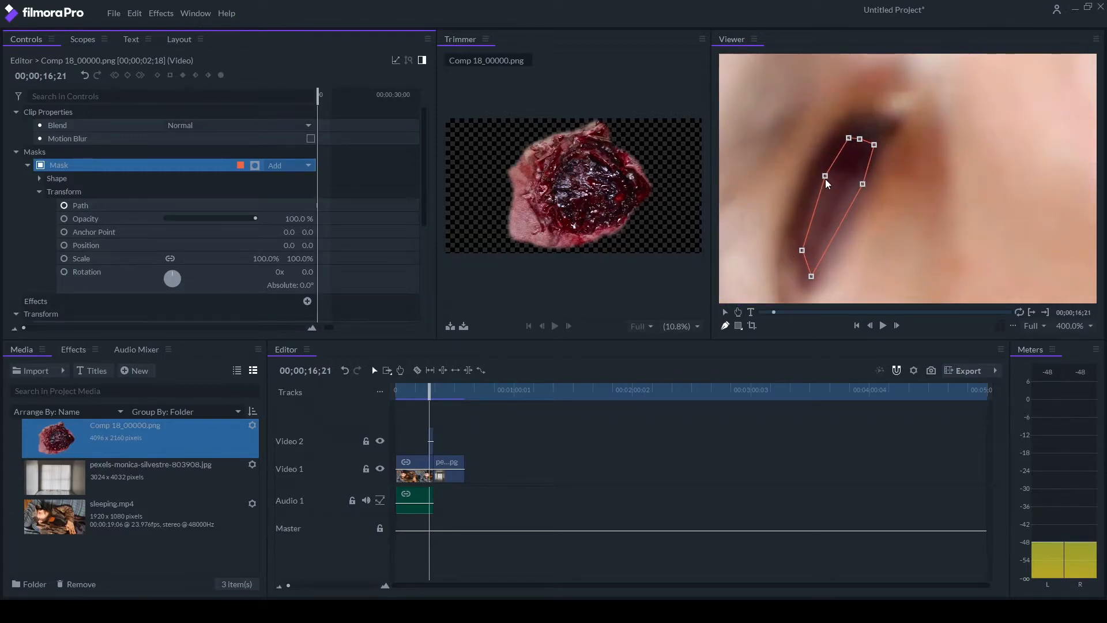
Step: Inspect the eye at 00;00;16;21 without the mask outline and follow the mask frame by frame to 00;00;17;01
left_click(451, 465)
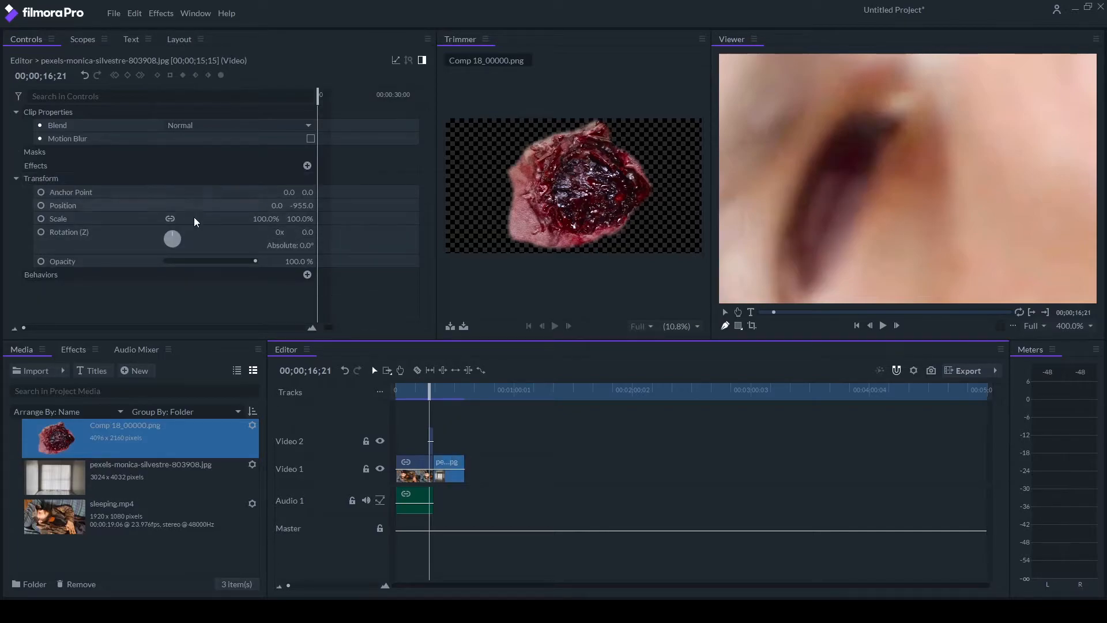
left_click(432, 437)
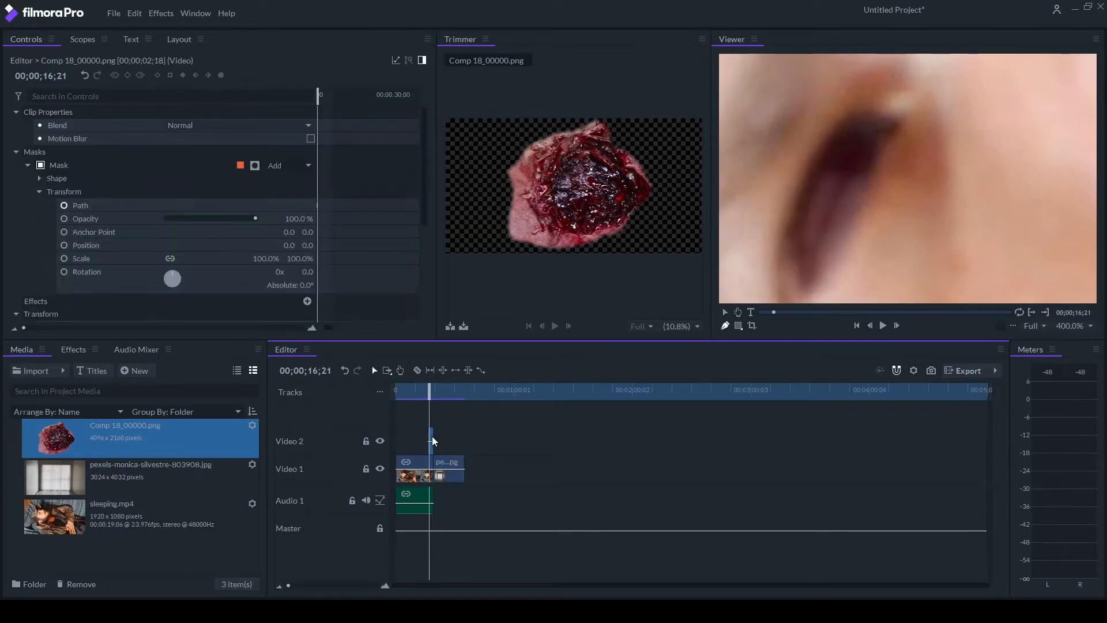
left_click(211, 167)
key("Right")
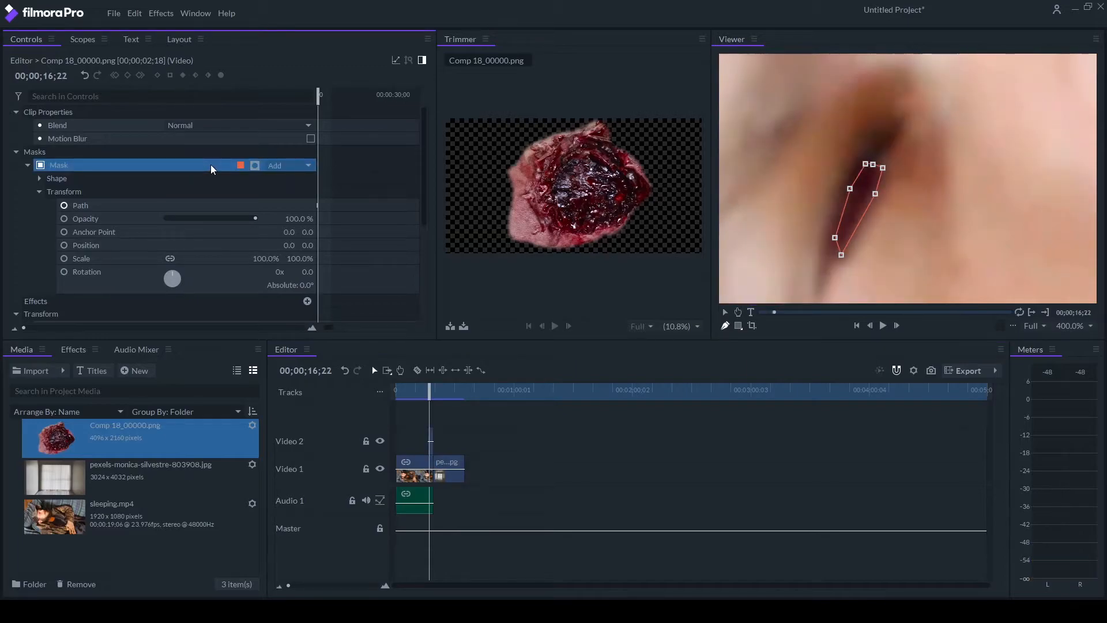
key("Right")
key("Right")
key("Right")
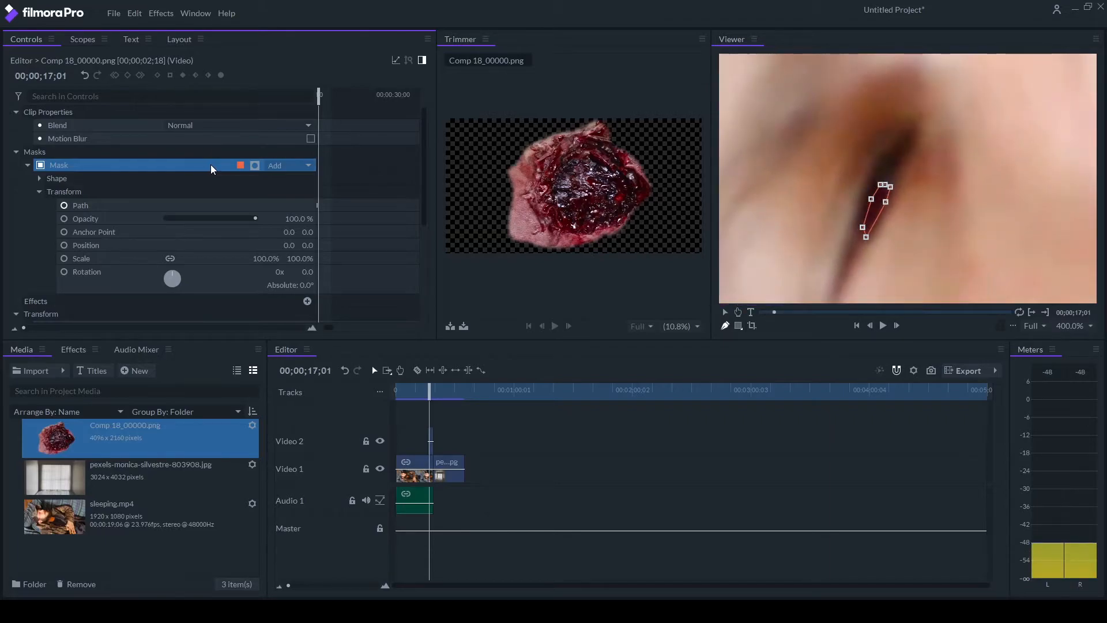
Step: Check the mask against the eye frame by frame, going backward from 00;00;19;05 to 00;00;17;09
key("Down")
key("Left")
key("Left")
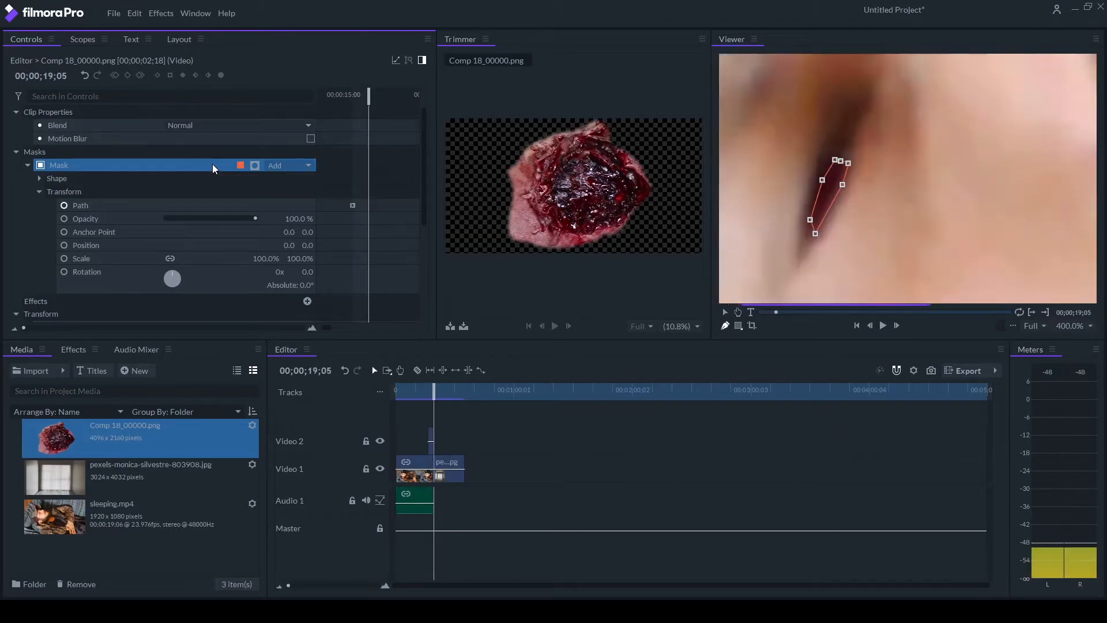
key("Left")
key("Left")
key("Left")
key("Left")
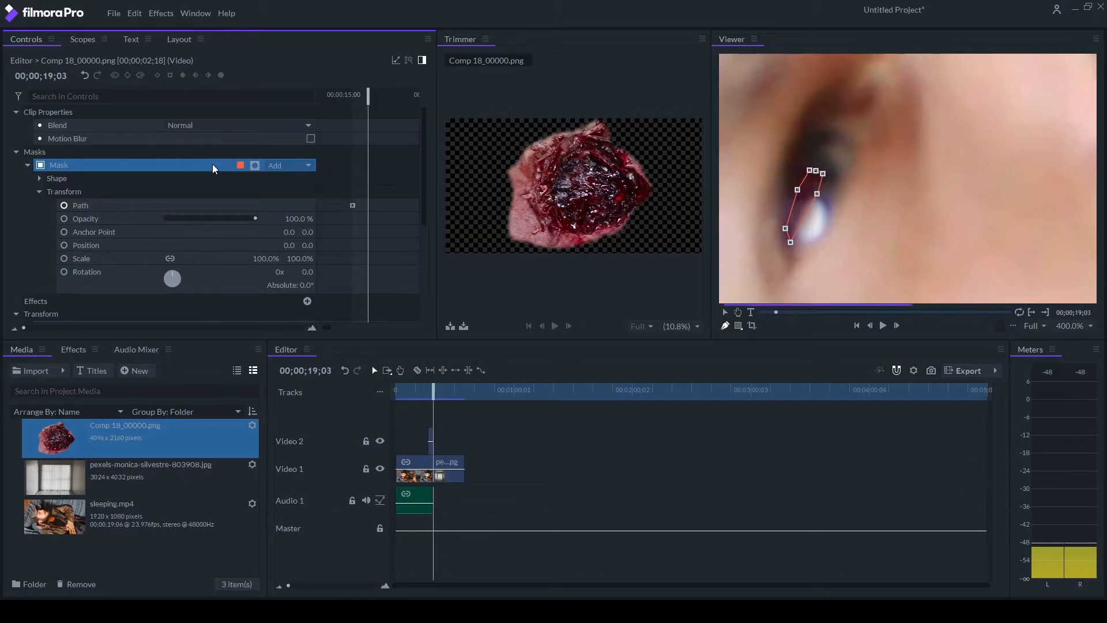
key("Left")
key("Left")
key("Left")
key("Left")
key("Left")
key("Left")
key("Left")
key("Left")
key("Left")
key("Left")
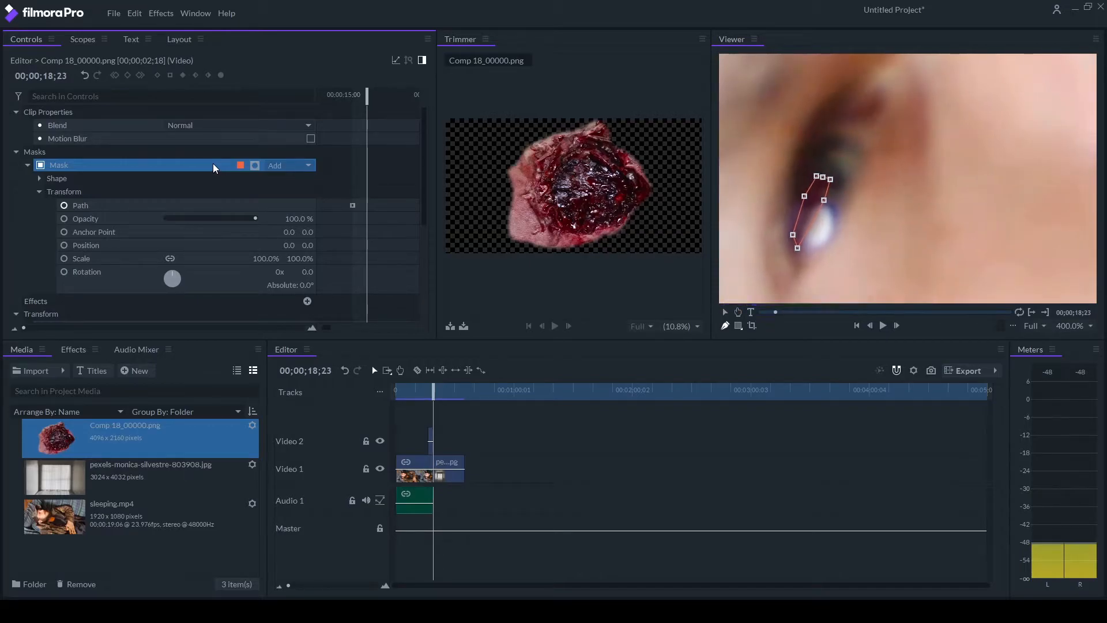
key("Left")
key("Left")
key("Left")
key("Left")
key("Left")
key("Left")
key("Left")
key("Left")
key("Left")
key("Left")
key("Left")
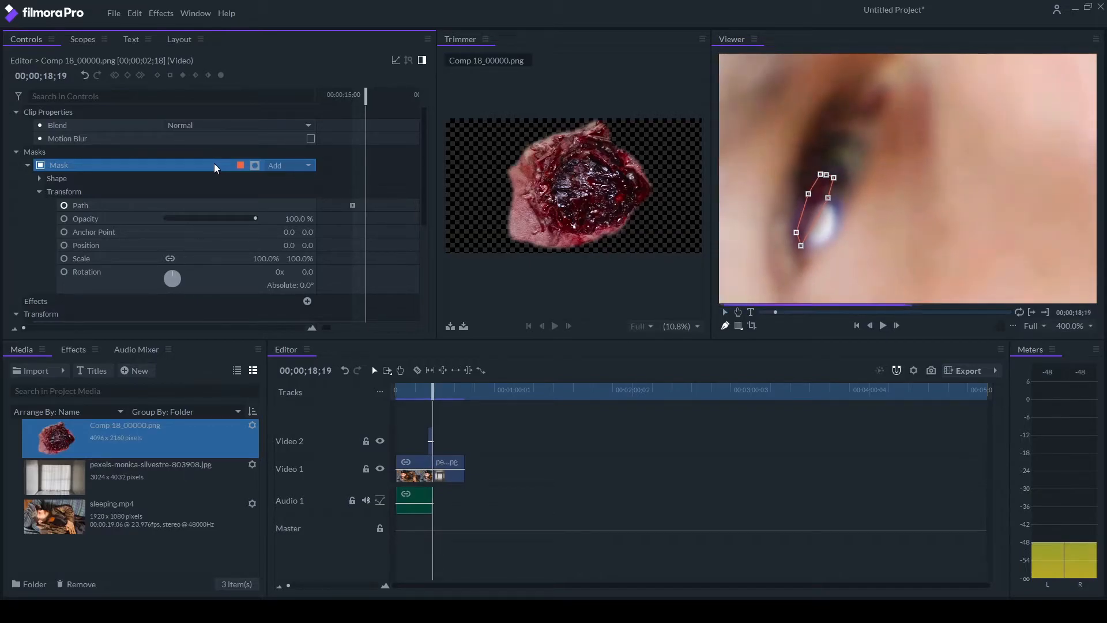
key("Left")
key("Left")
key("Left")
key("Left")
key("Left")
key("Left")
key("Left")
key("Left")
key("Left")
key("Left")
key("Left")
key("Left")
key("Left")
key("Left")
key("Left")
key("Left")
key("Left")
key("Left")
key("Left")
key("Left")
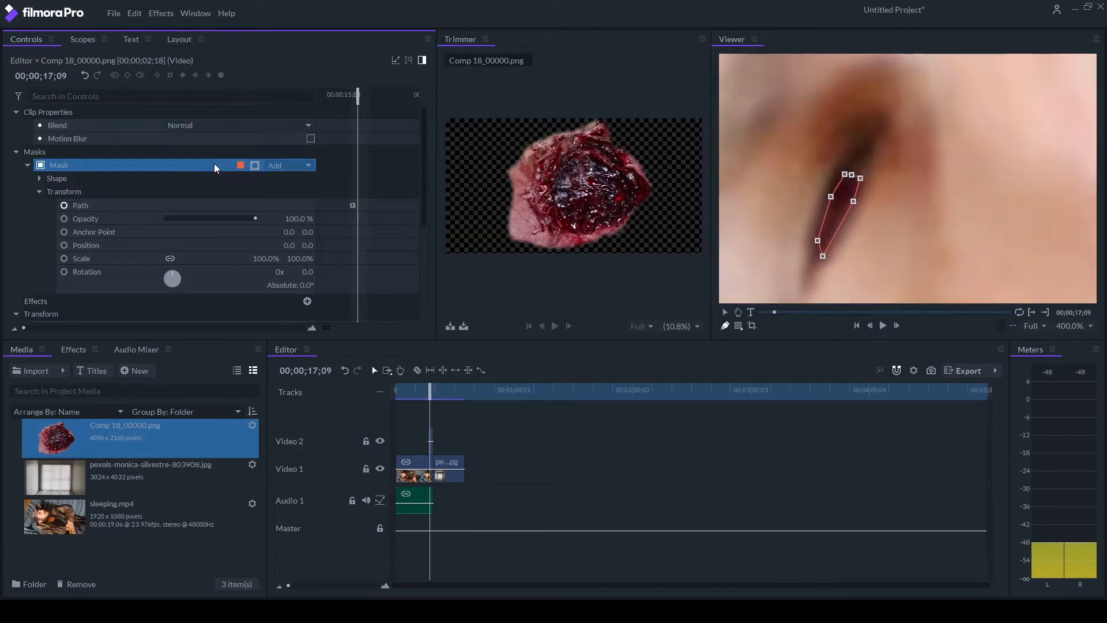
Step: Reshape the wound's mask path at 00;00;17;10 to cover the wider-open eye from its inner corner to its outer end
key("Right")
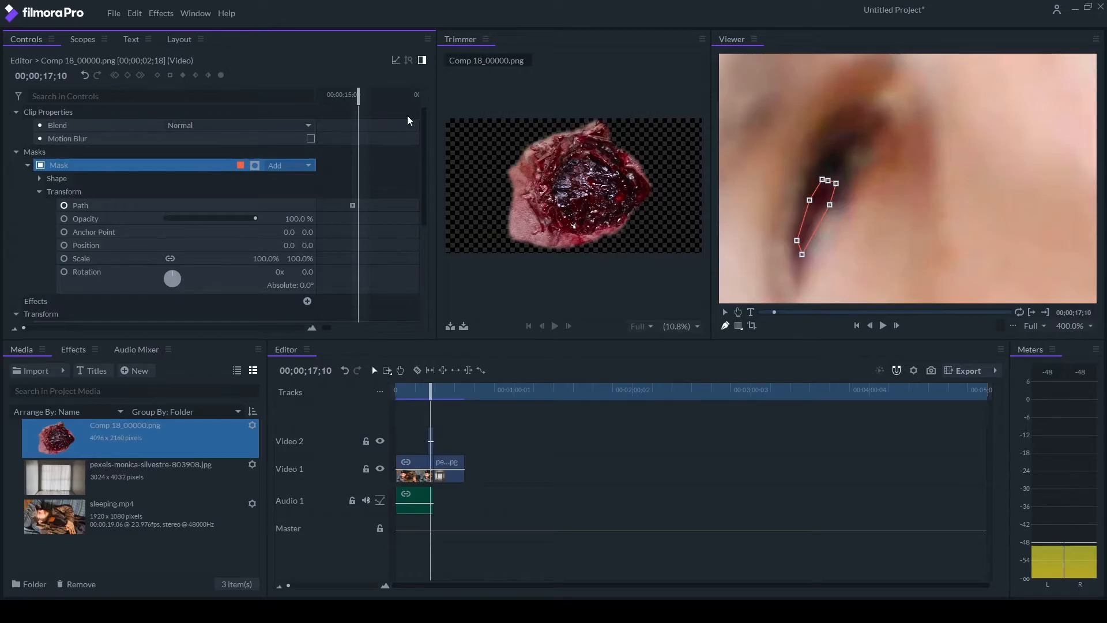
left_click_drag(825, 180, 846, 140)
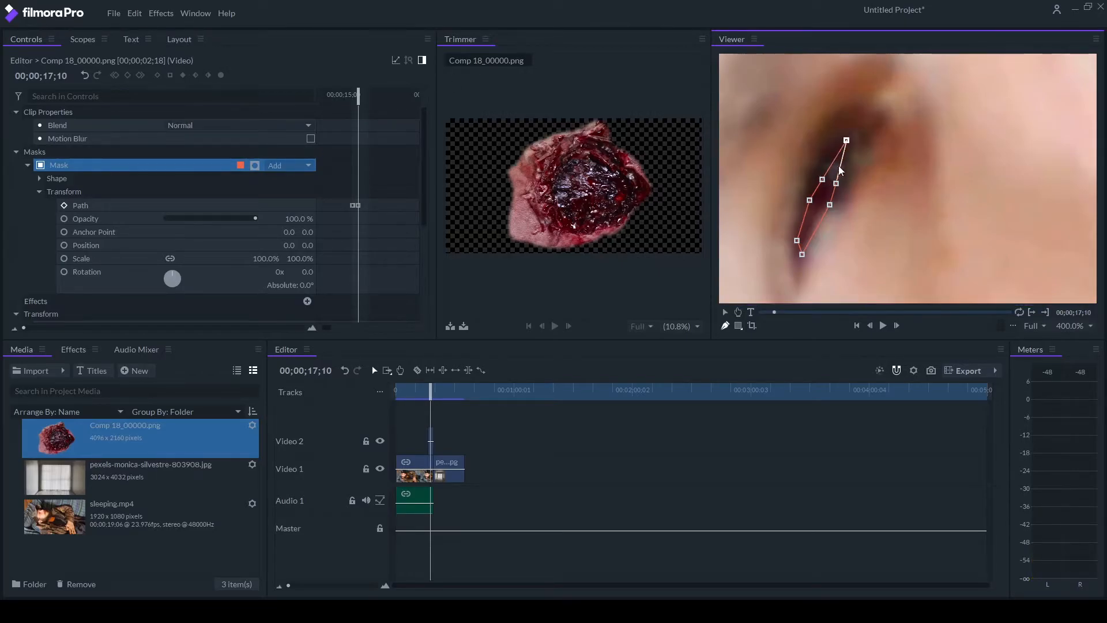
left_click_drag(836, 183, 871, 152)
left_click_drag(829, 206, 843, 218)
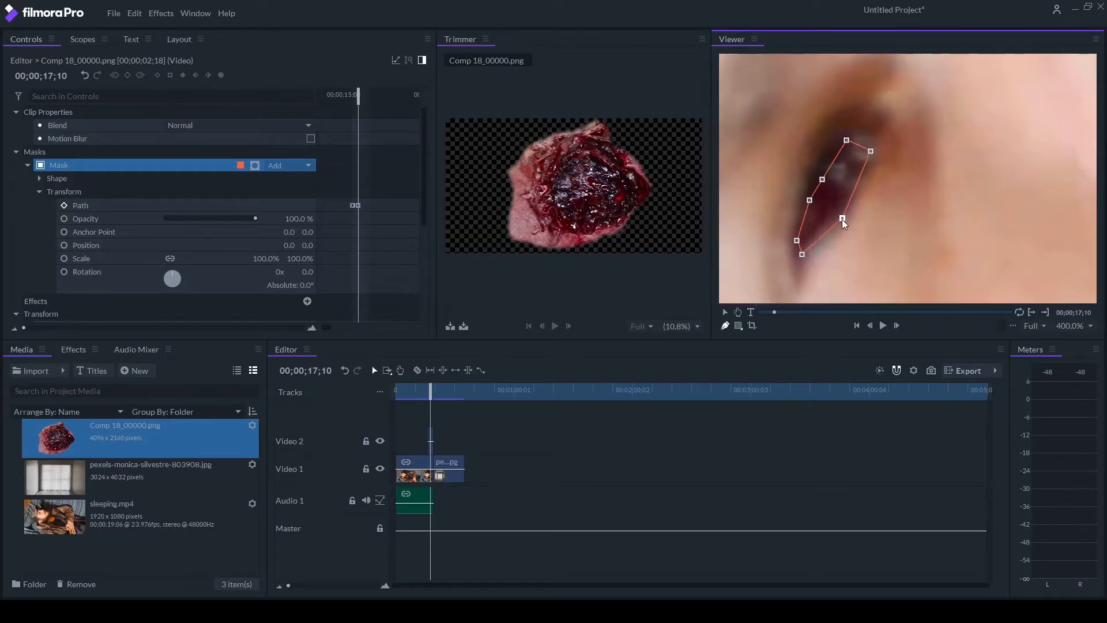
left_click_drag(801, 252, 812, 270)
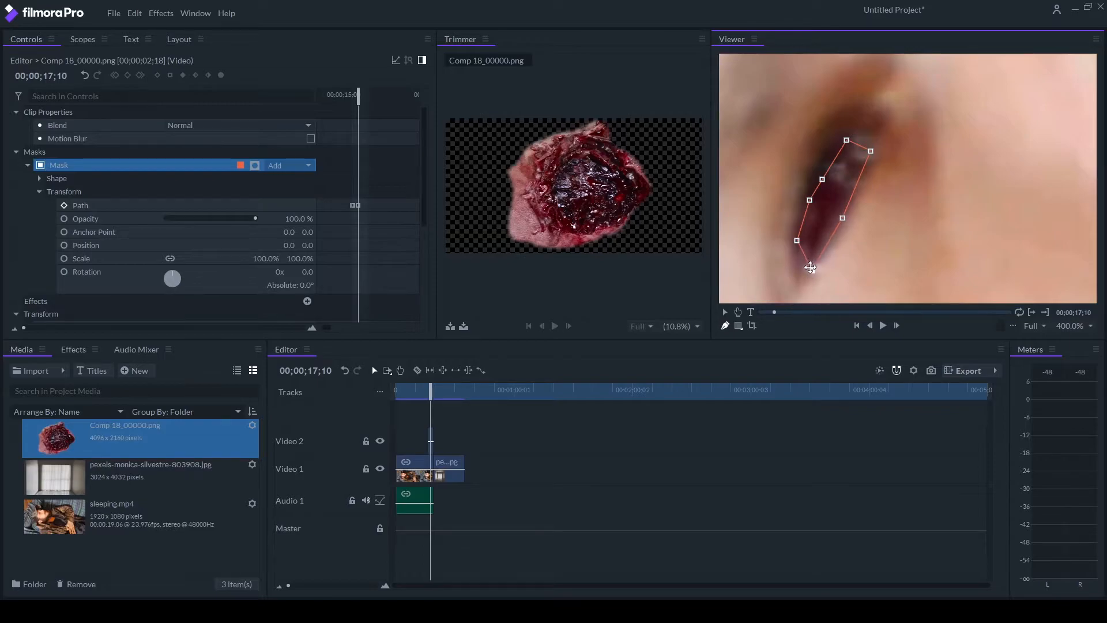
left_click_drag(819, 179, 867, 134)
left_click(857, 144)
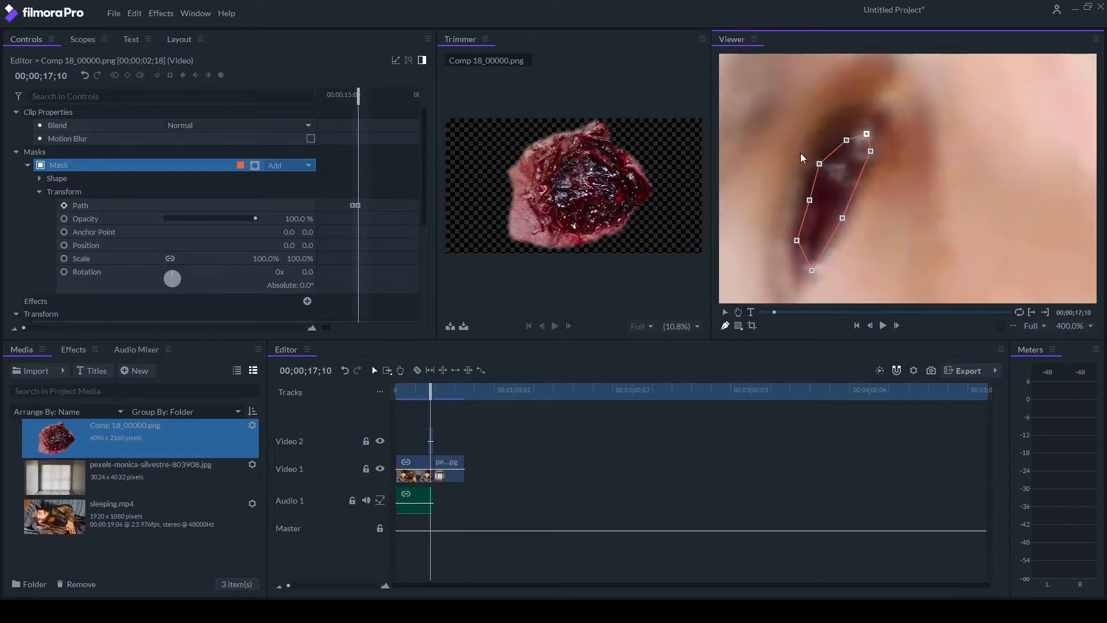
Step: Examine the wound without its mask outline frame by frame from 00;00;17;10 to 00;00;18;10, checking how it fills the eye
left_click(452, 470)
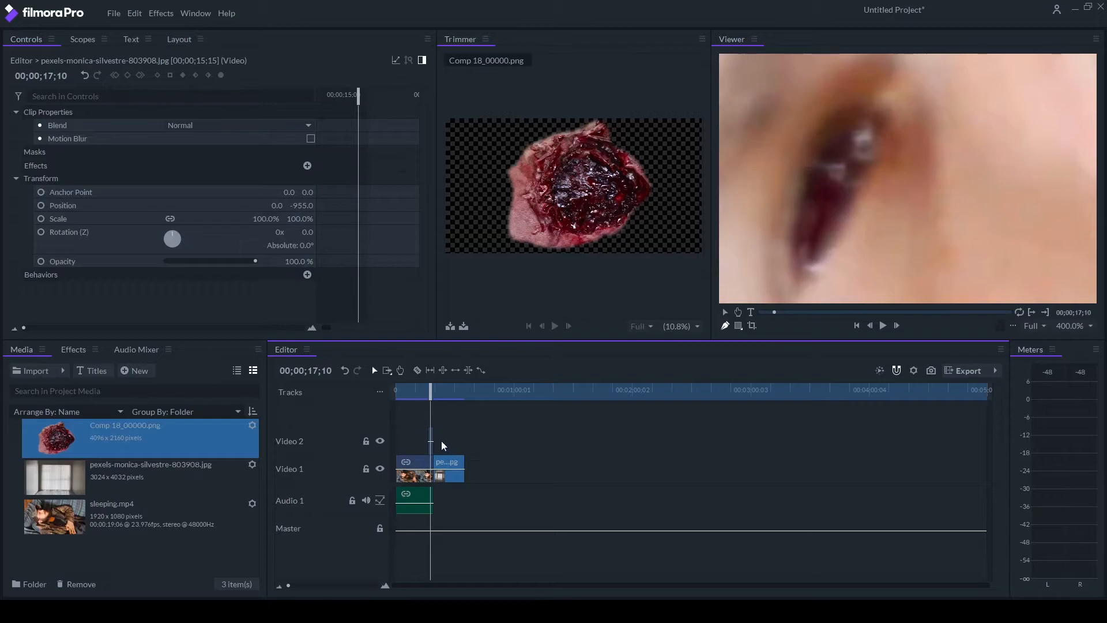
left_click(431, 441)
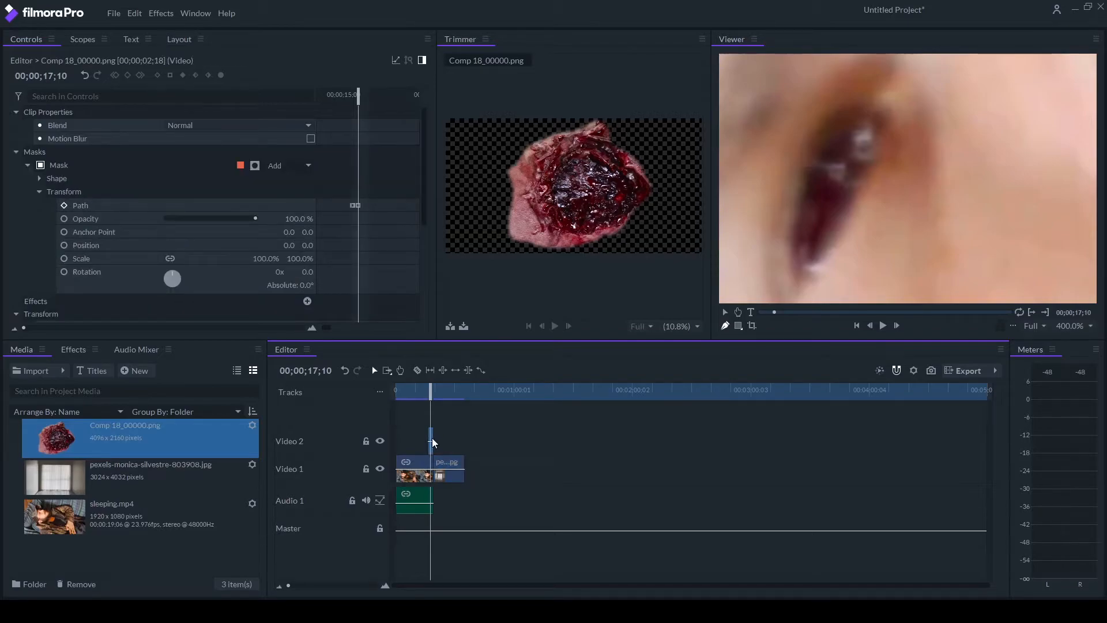
key("Right")
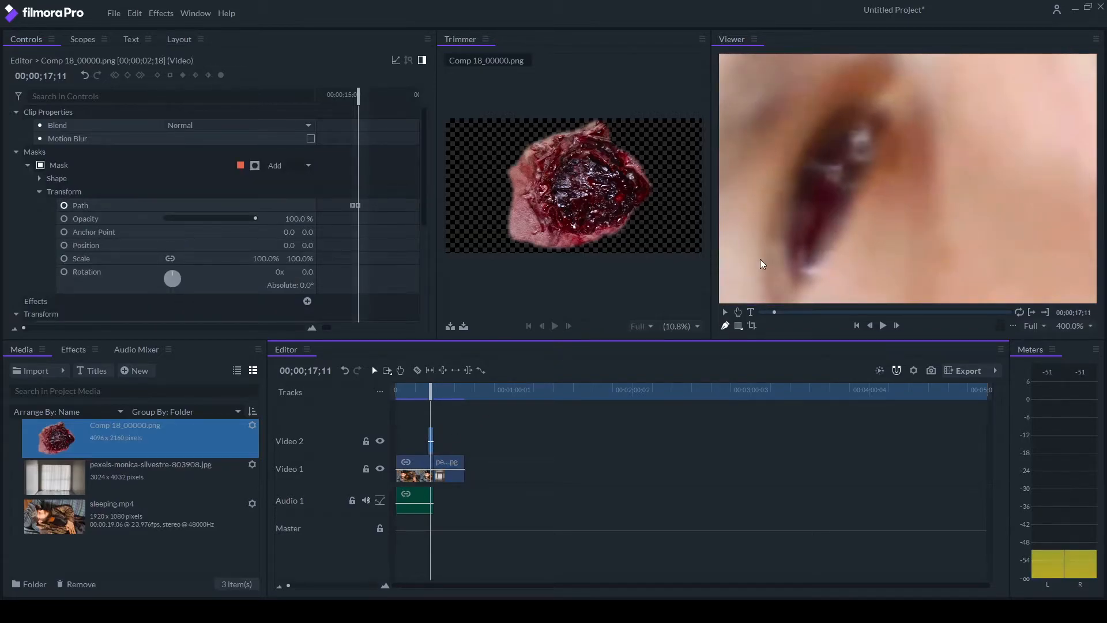
key("Right")
key("Right")
key("Right")
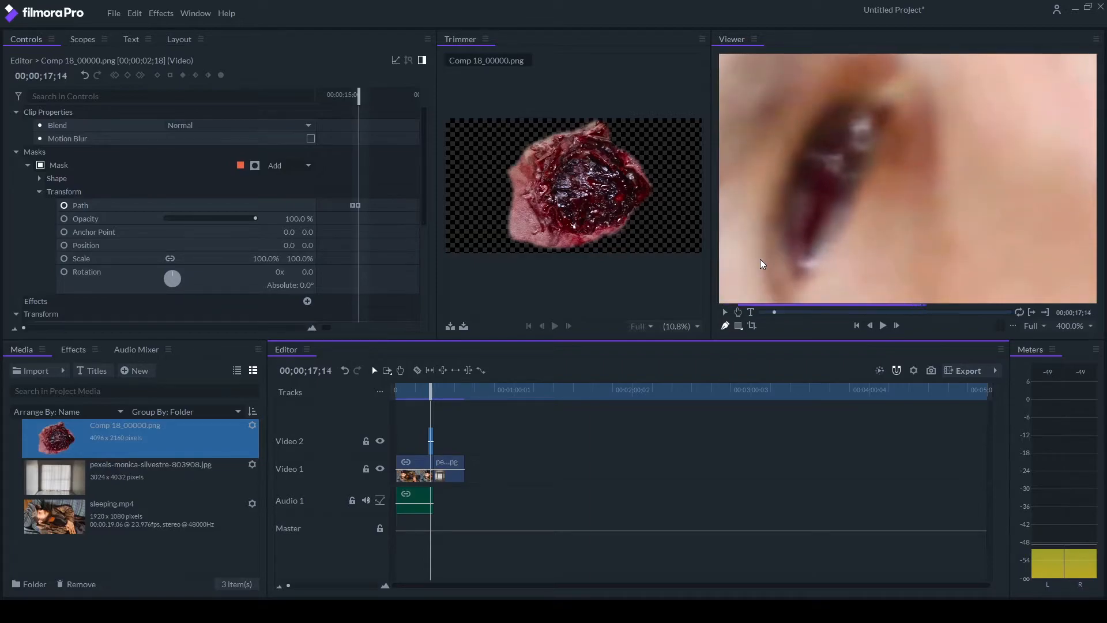
key("Right")
key("Right")
key("Right")
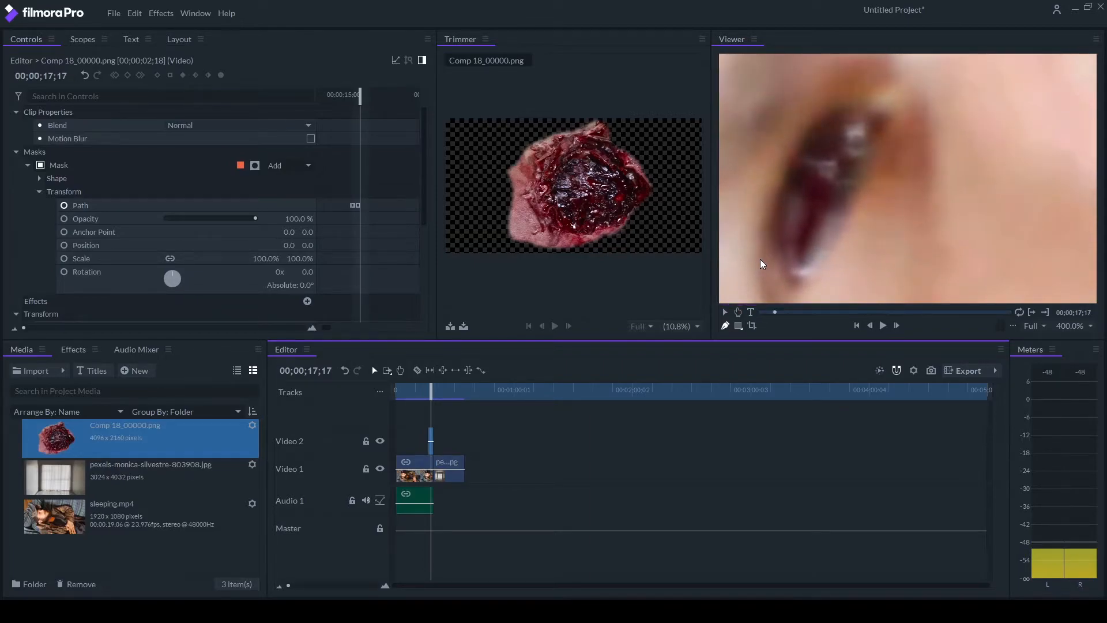
key("Right")
key("Right")
key("Right")
key("Right")
key("Right")
key("Right")
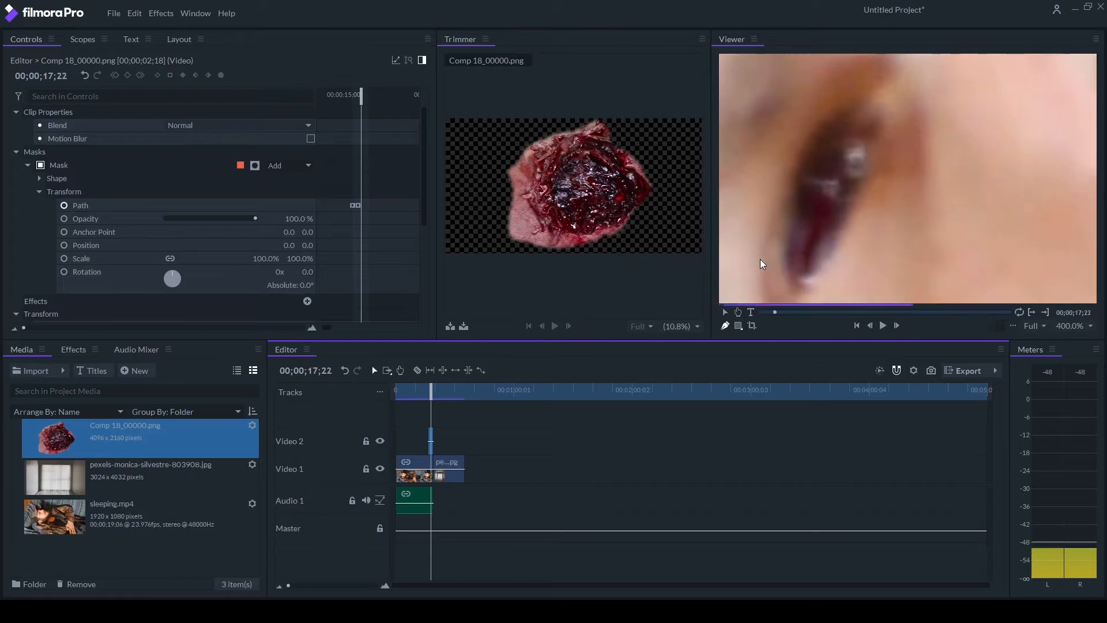
key("Right")
key("Right")
key("Right")
key("Right")
key("Right")
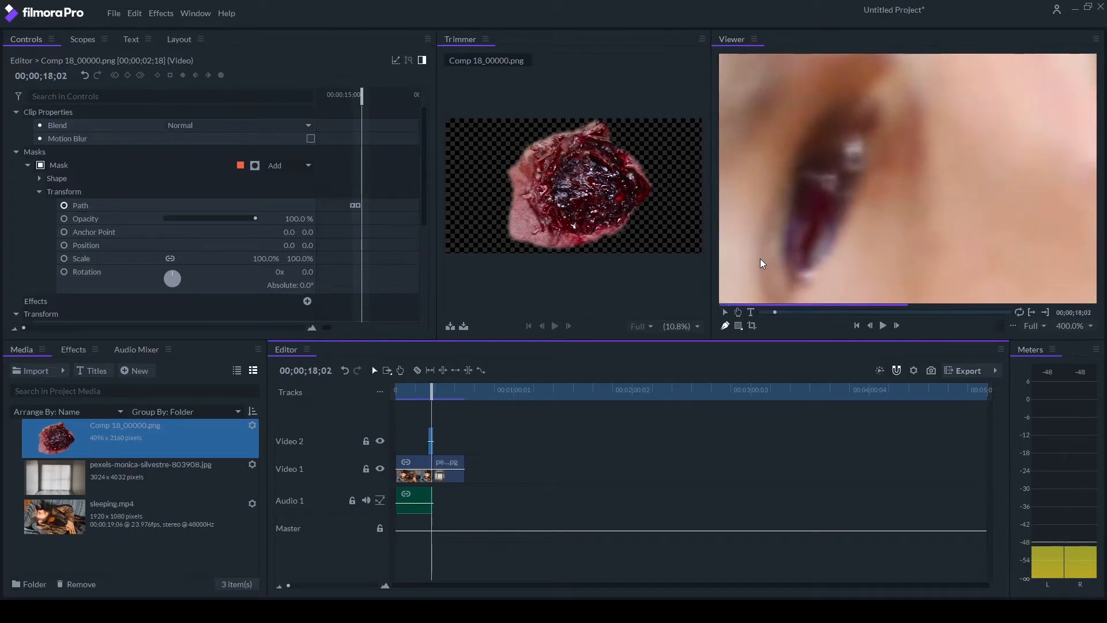
key("Right")
key("Right")
key("Right")
key("Right")
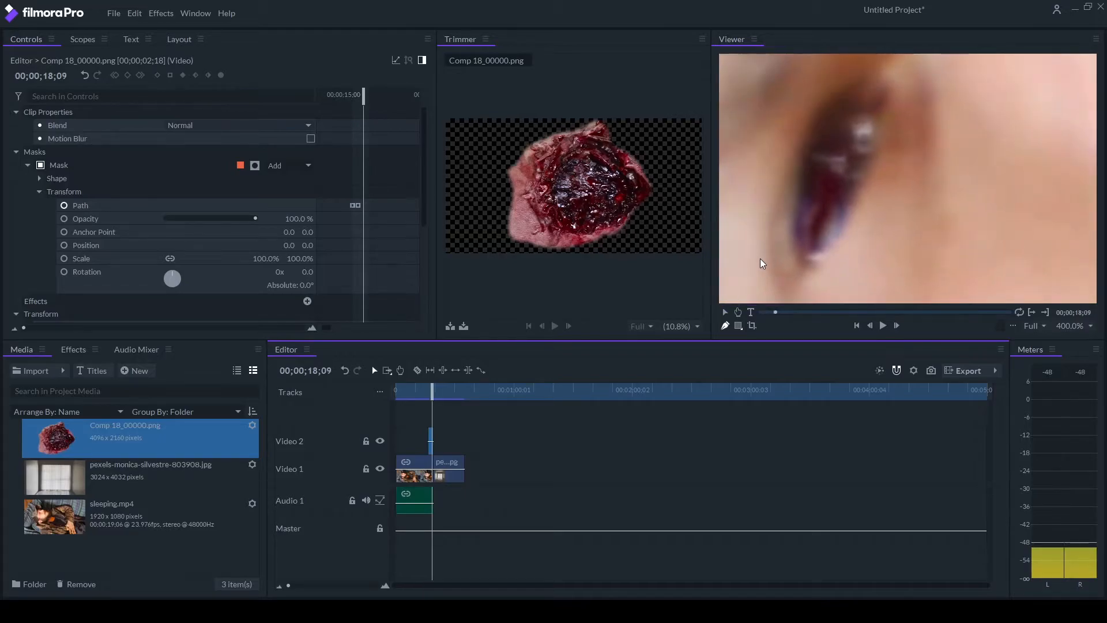
key("Right")
key("Right")
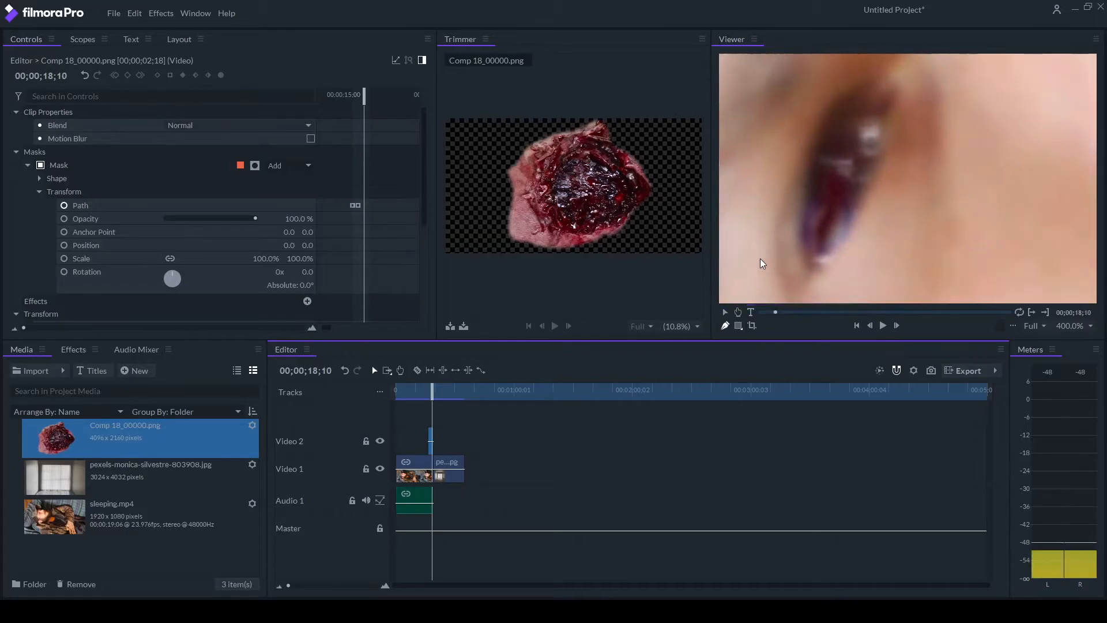
Step: Follow the wound frame by frame from 00;00;18;10 to 00;00;19;05 and inspect how it sits on the whole face
scroll(984, 158, "down", 3)
key("Right")
key("Right")
key("Right")
key("Right")
scroll(983, 158, "up", 2)
key("Right")
key("Right")
key("Right")
key("Right")
key("Right")
key("Right")
key("Right")
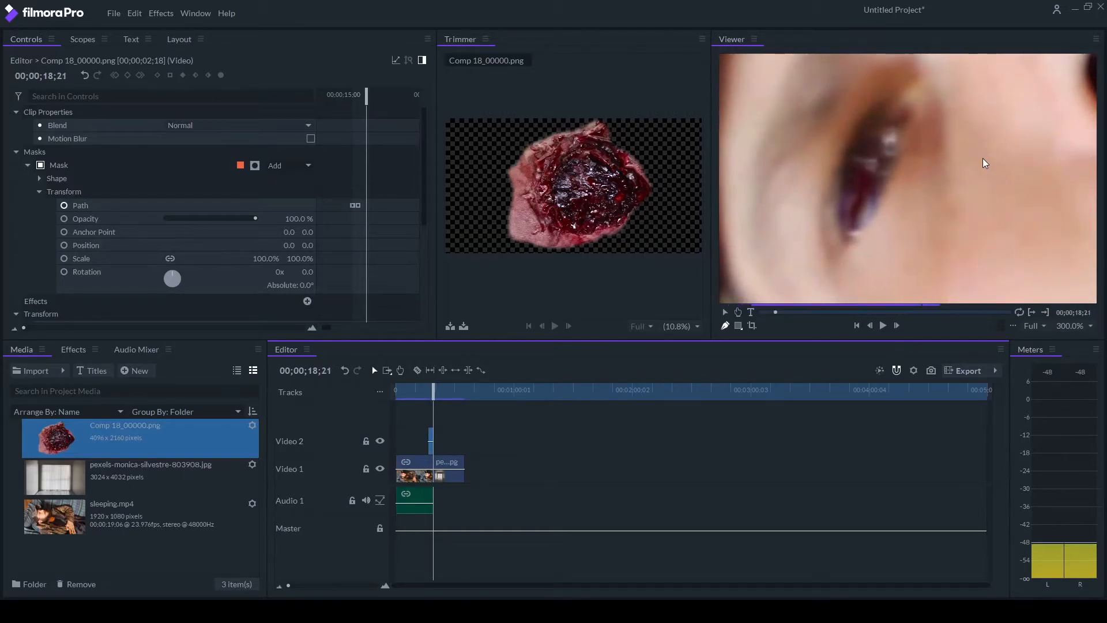
key("Right")
key("Right")
key("Right")
key("Right")
key("Right")
key("Right")
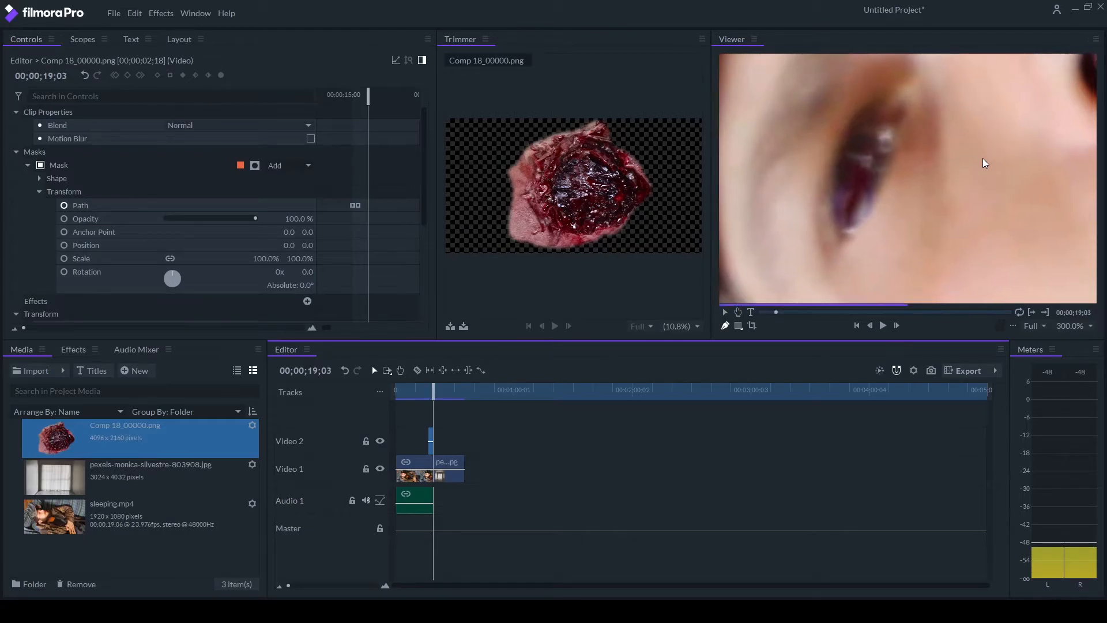
key("Right")
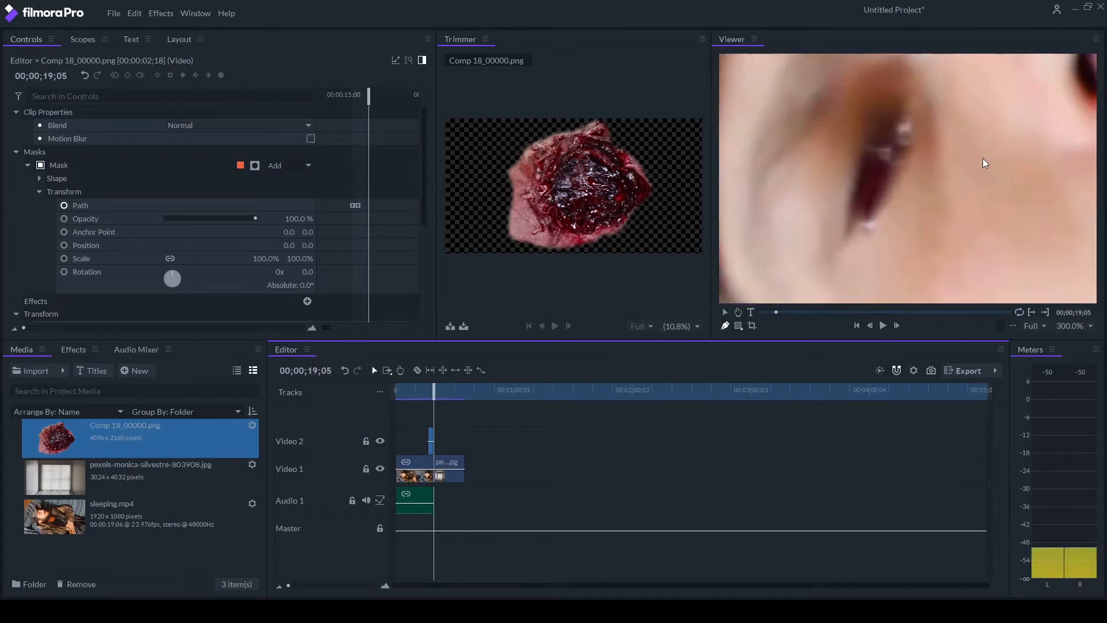
scroll(912, 161, "down", 3)
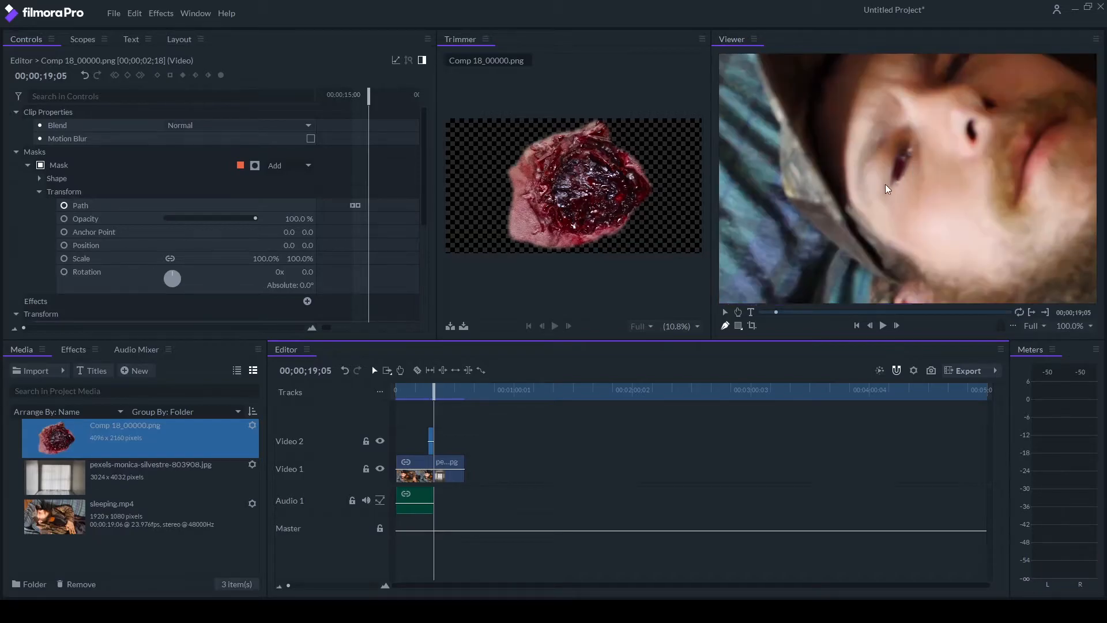
scroll(846, 206, "up", 3)
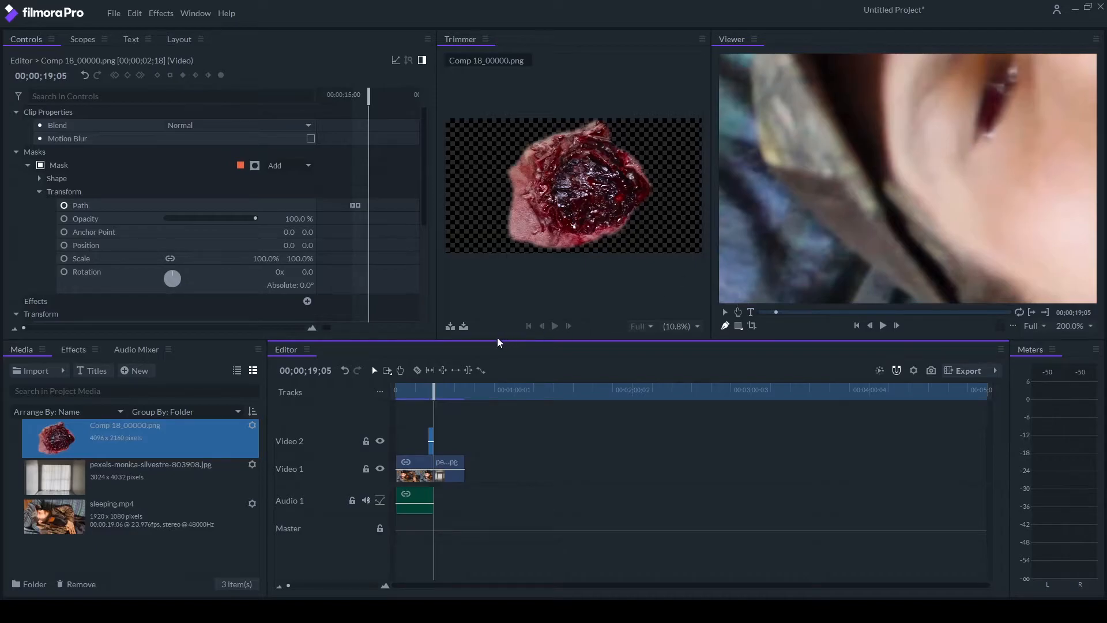
Step: Duplicate the room image clip and place the copy on Video 2 directly above the original clip
key("Right")
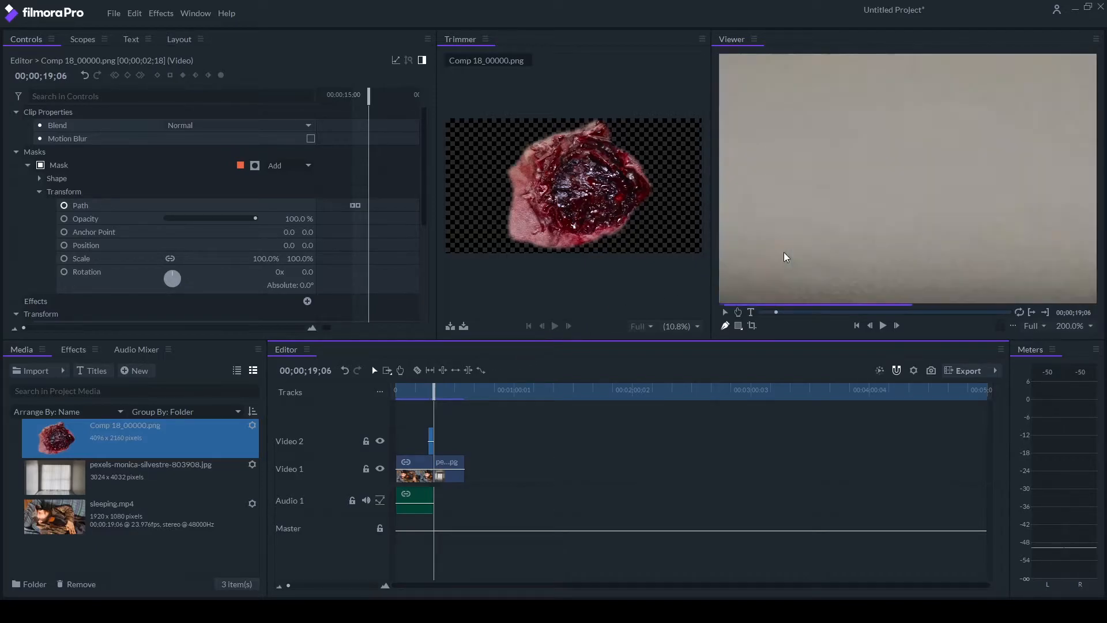
scroll(785, 250, "down", 4)
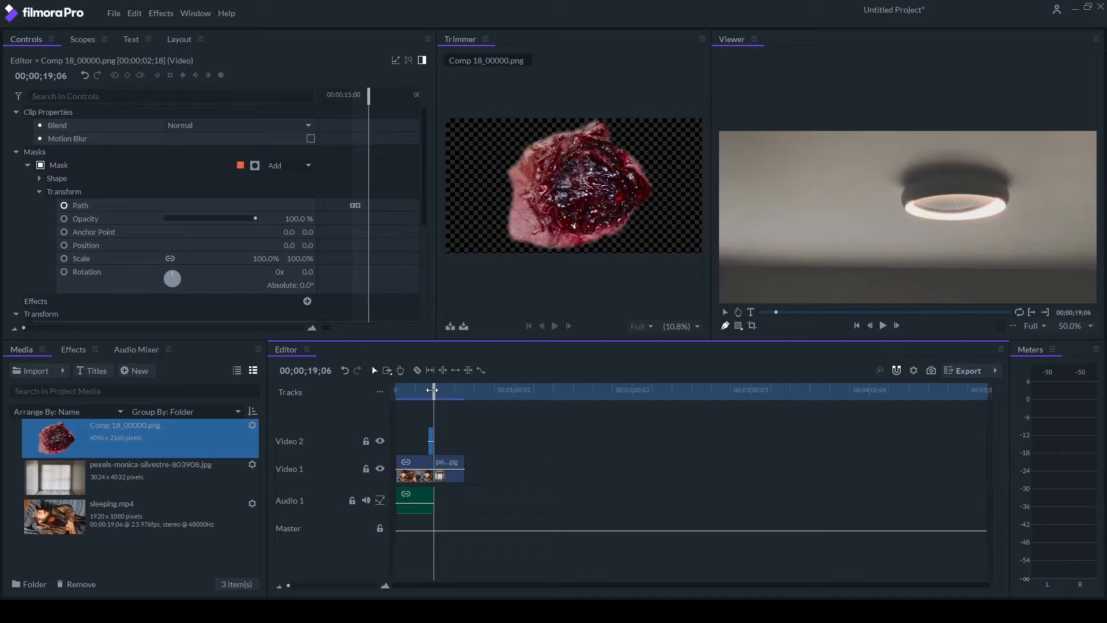
scroll(802, 262, "down", 2)
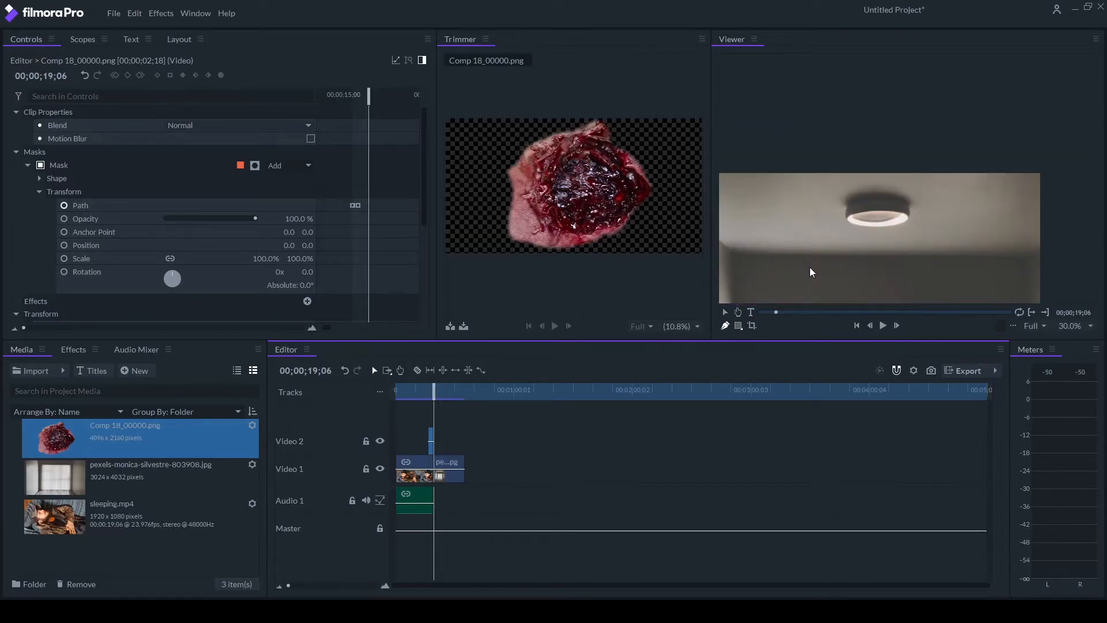
left_click(452, 471)
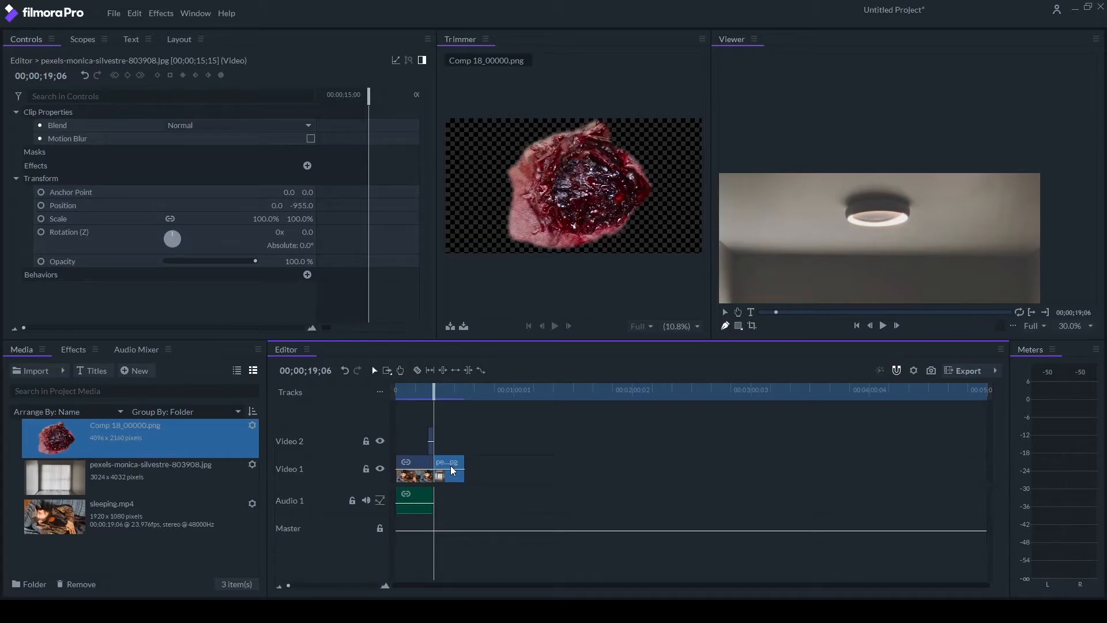
left_click_drag(434, 392, 490, 400)
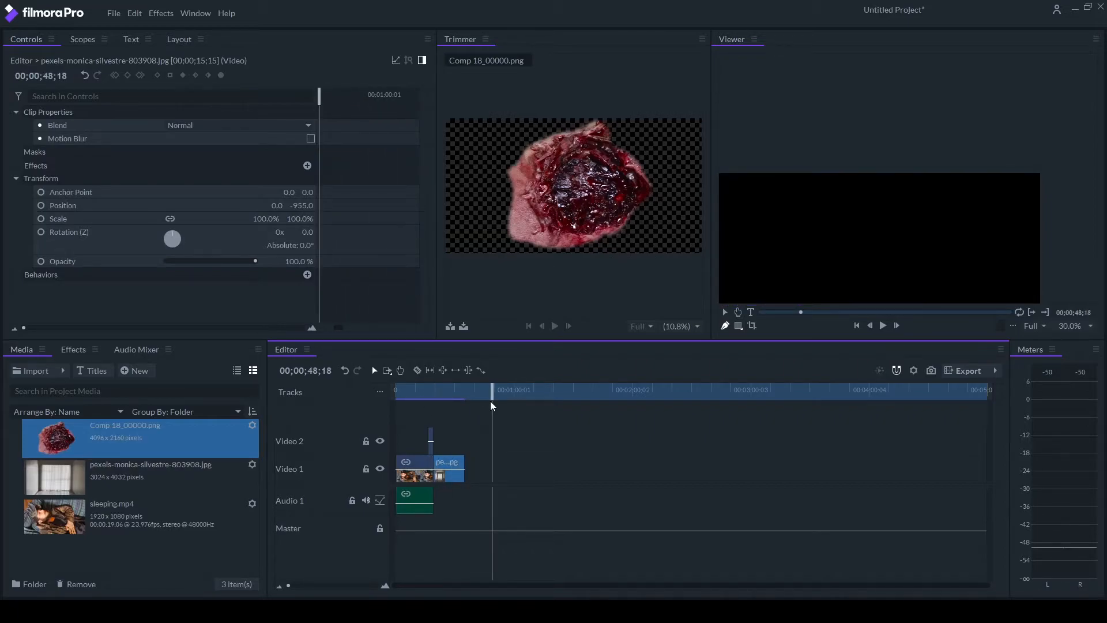
key("ctrl+v")
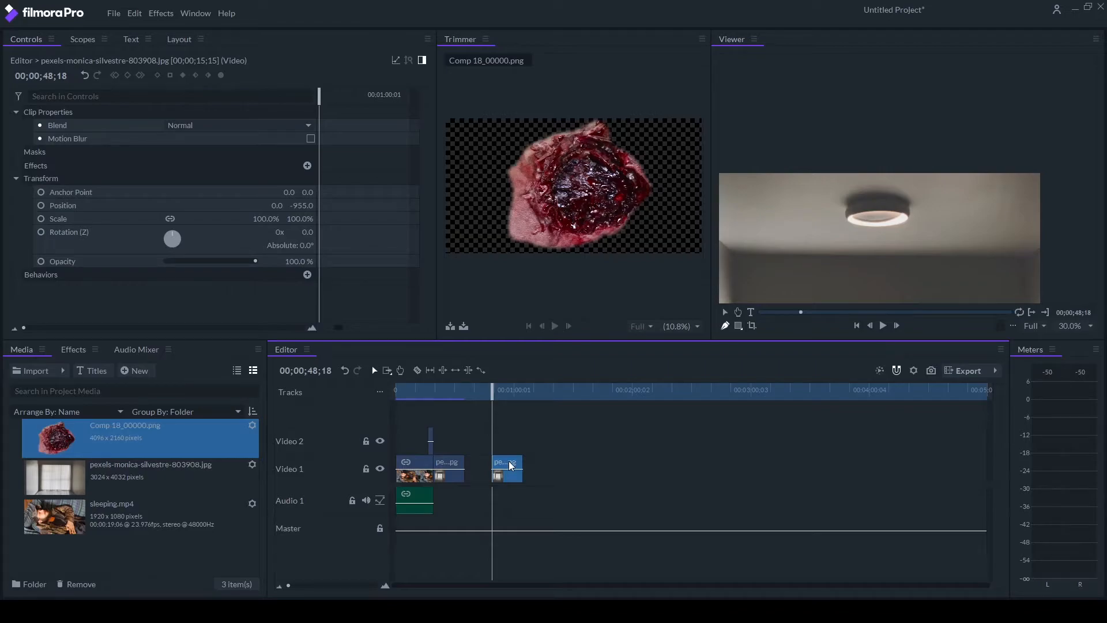
left_click_drag(511, 465, 454, 438)
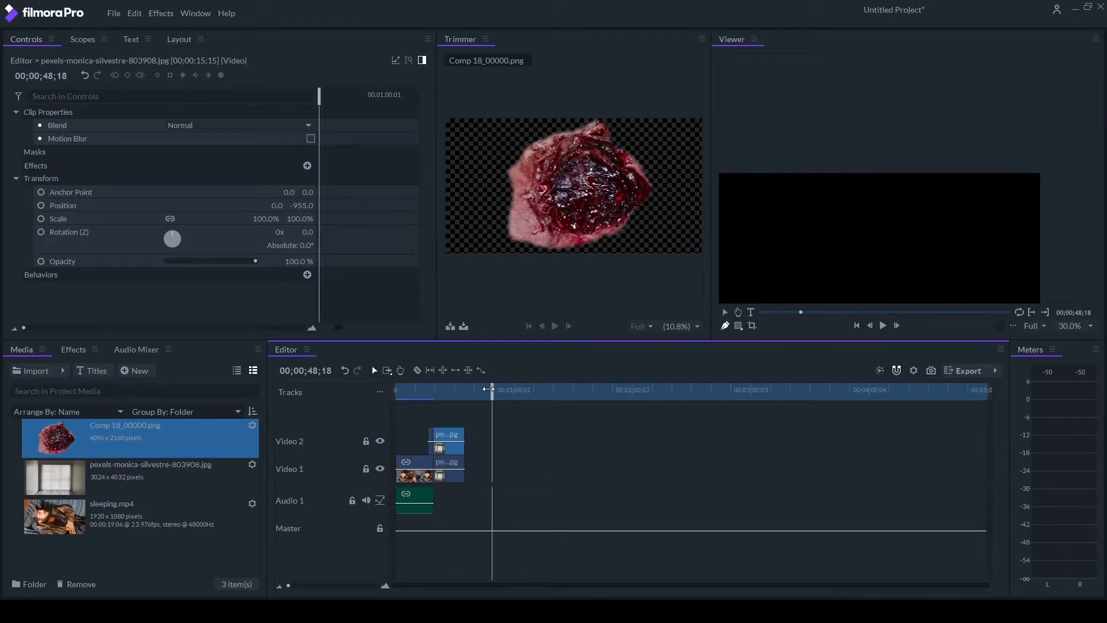
left_click_drag(491, 388, 436, 389)
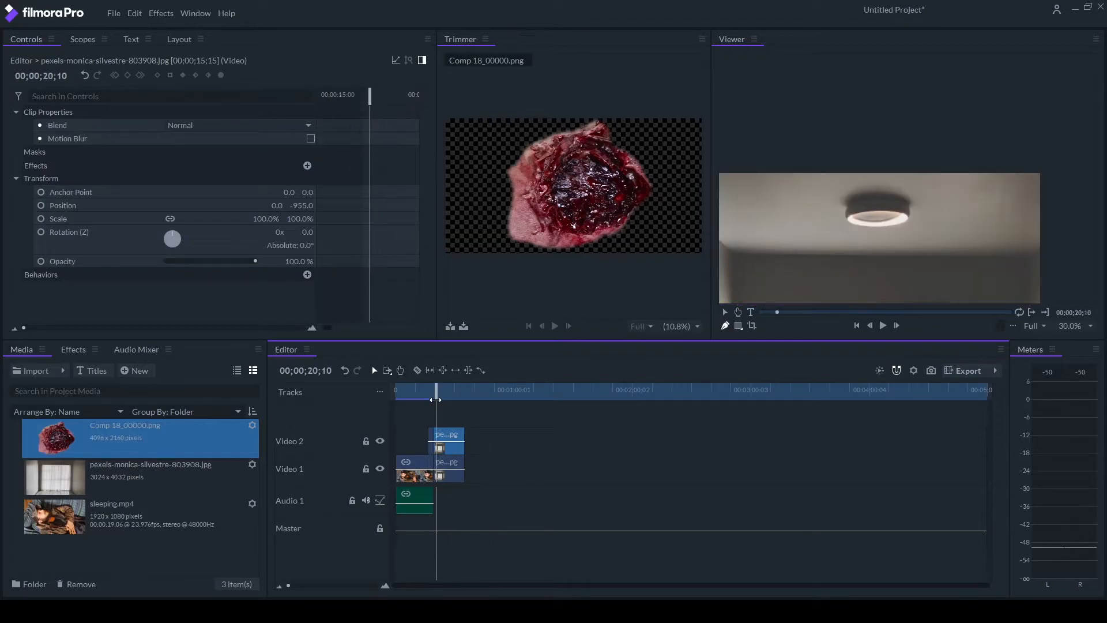
Step: Draw a closed seven-point mask around the right part of the room image copy on Video 2, extending past its outer edges
scroll(918, 214, "down", 2)
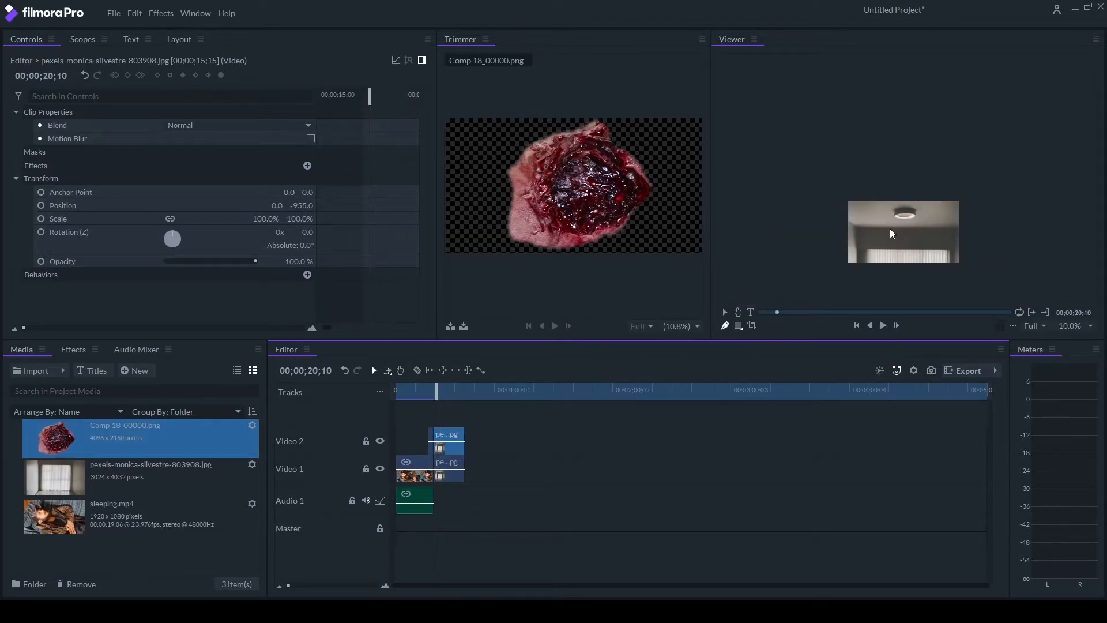
scroll(867, 208, "down", 2)
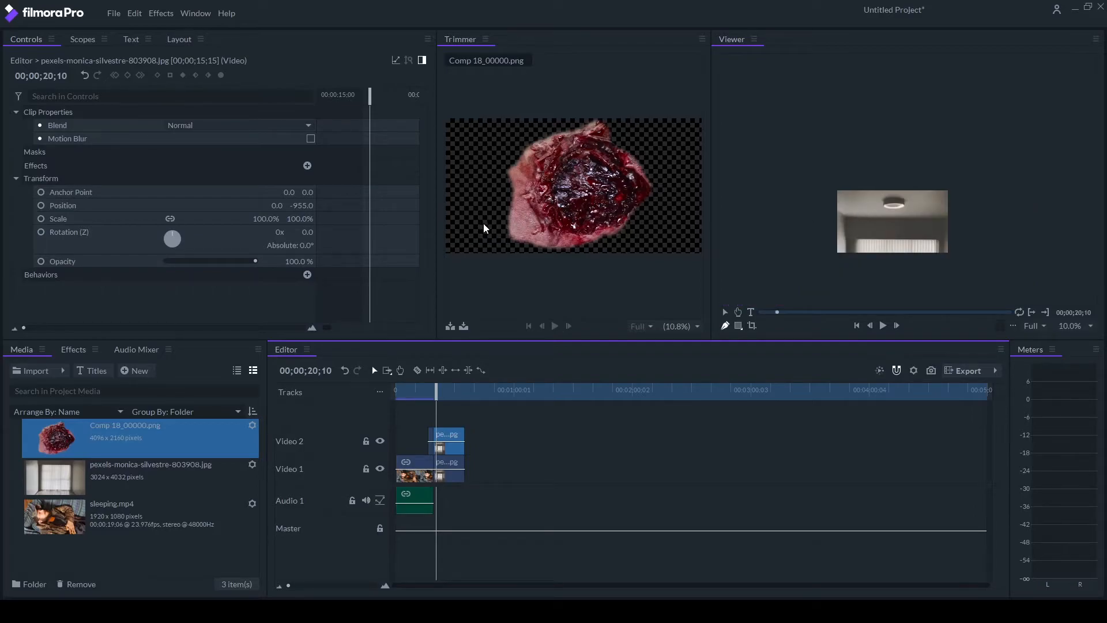
left_click(729, 329)
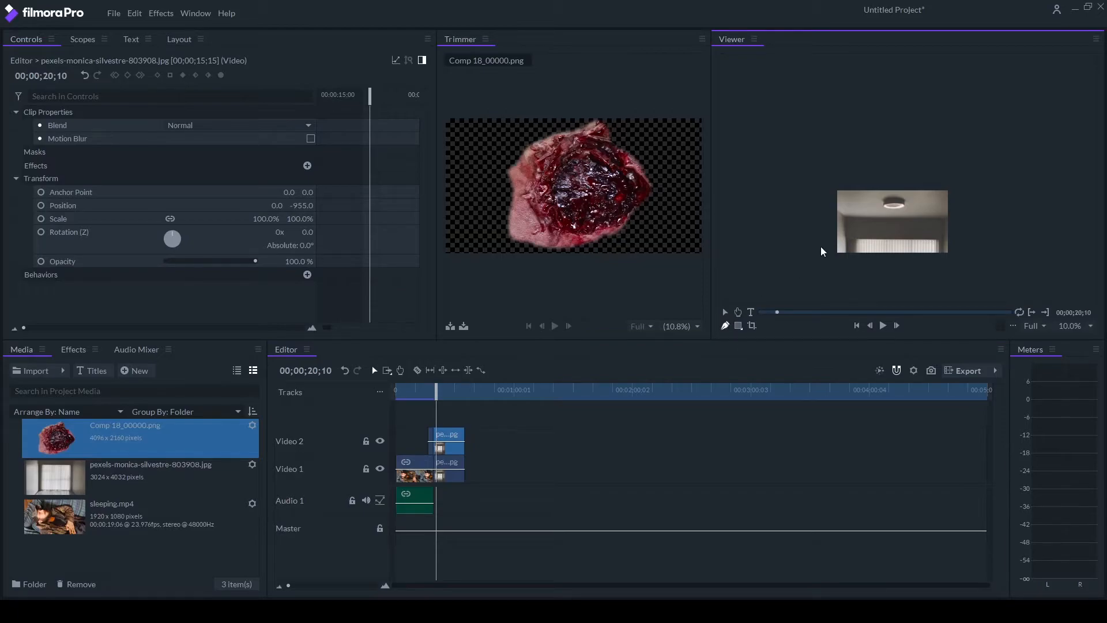
left_click(941, 181)
left_click(960, 196)
left_click(958, 230)
left_click(954, 262)
left_click(929, 264)
left_click(880, 261)
left_click(900, 184)
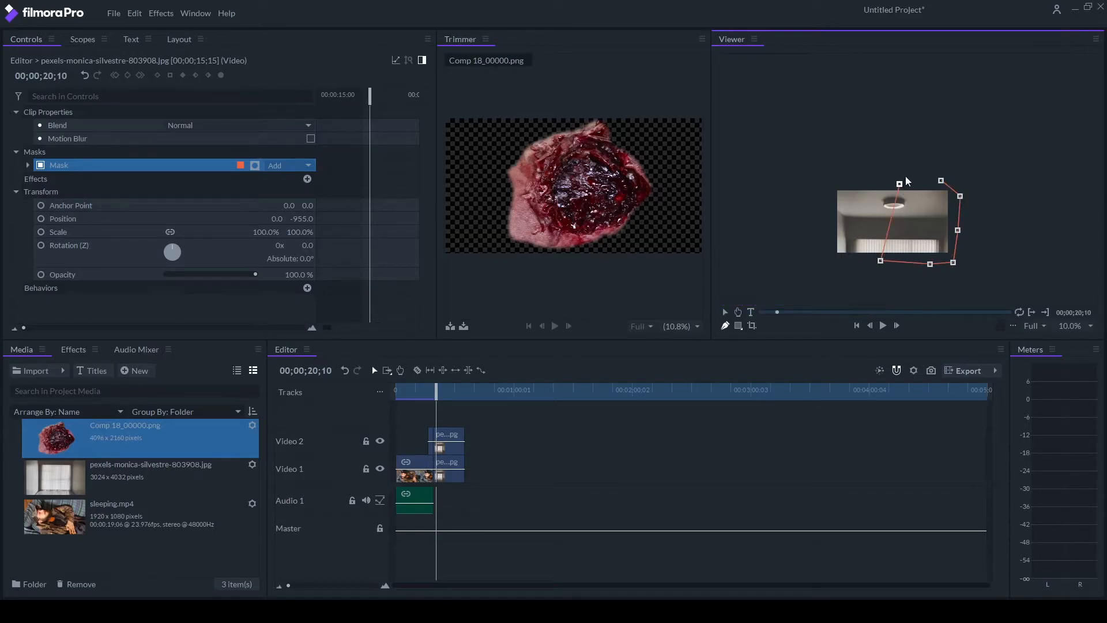
left_click(940, 180)
Step: Draw a second closed mask on the Video 2 room image copy, around its left part from the ceiling lamp past the outer edges
left_click(458, 435)
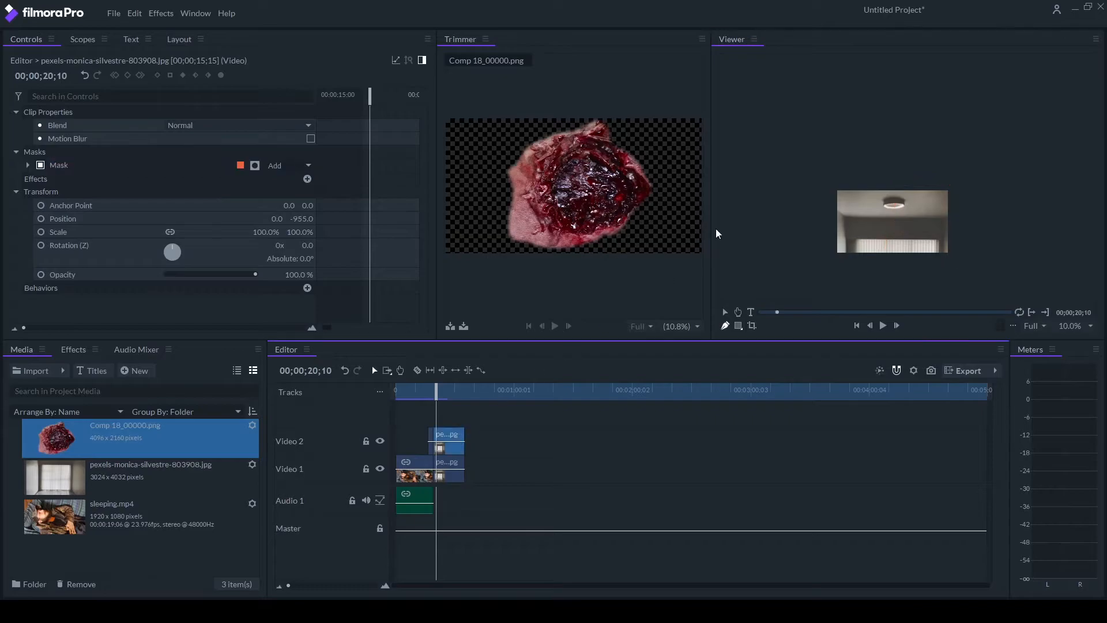
left_click(883, 188)
left_click(897, 209)
left_click(902, 233)
left_click(874, 262)
left_click(828, 260)
left_click(819, 221)
left_click(826, 181)
left_click(861, 176)
left_click(881, 187)
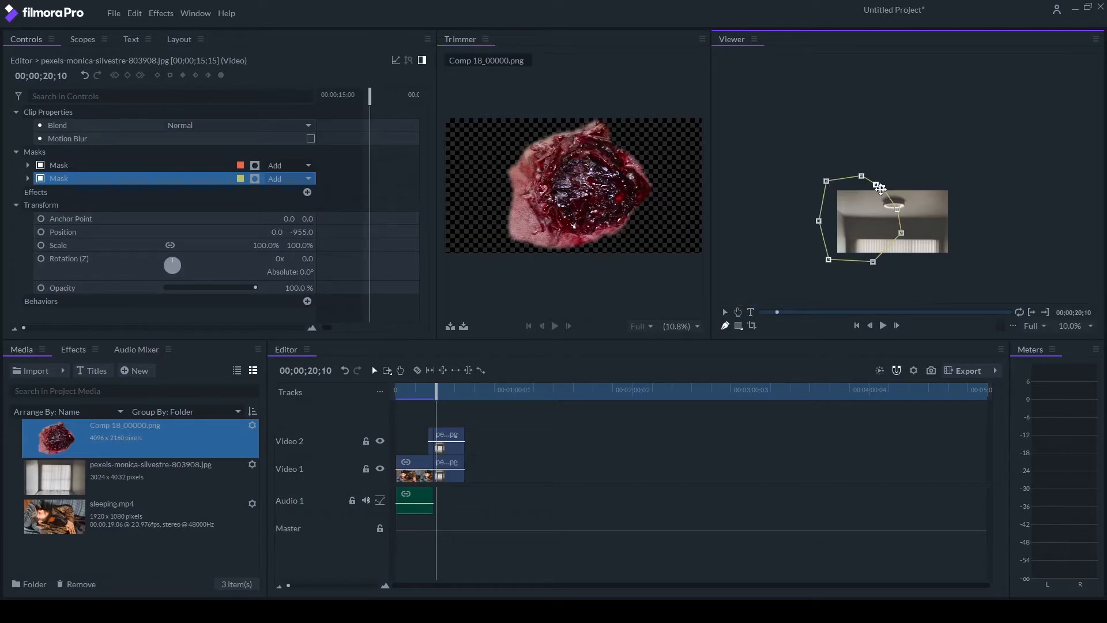
scroll(888, 182, "up", 3)
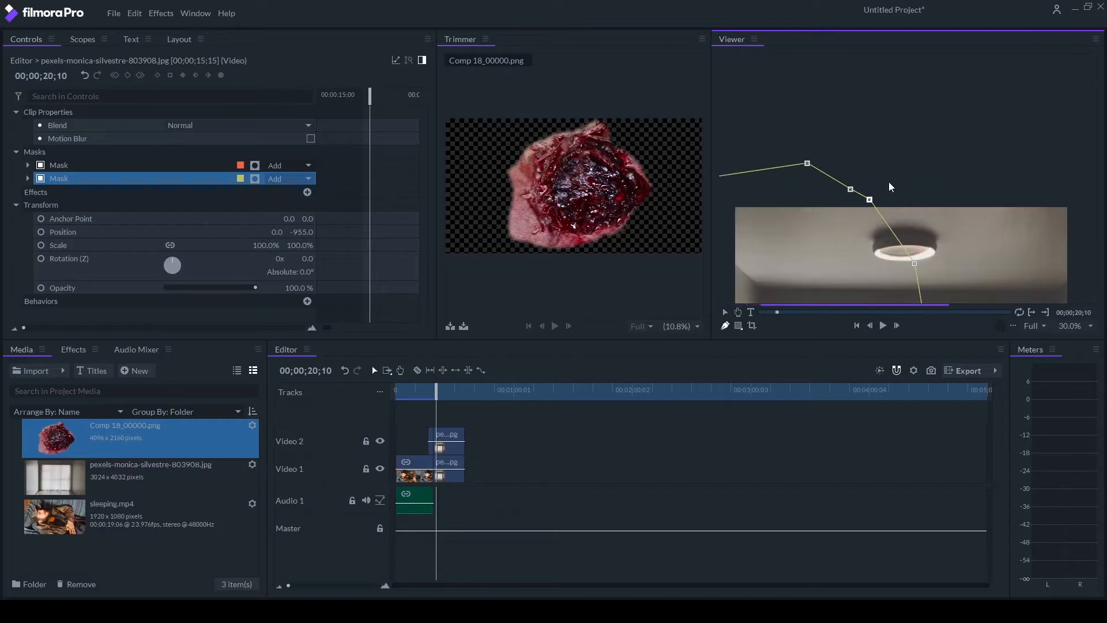
scroll(888, 181, "down", 1)
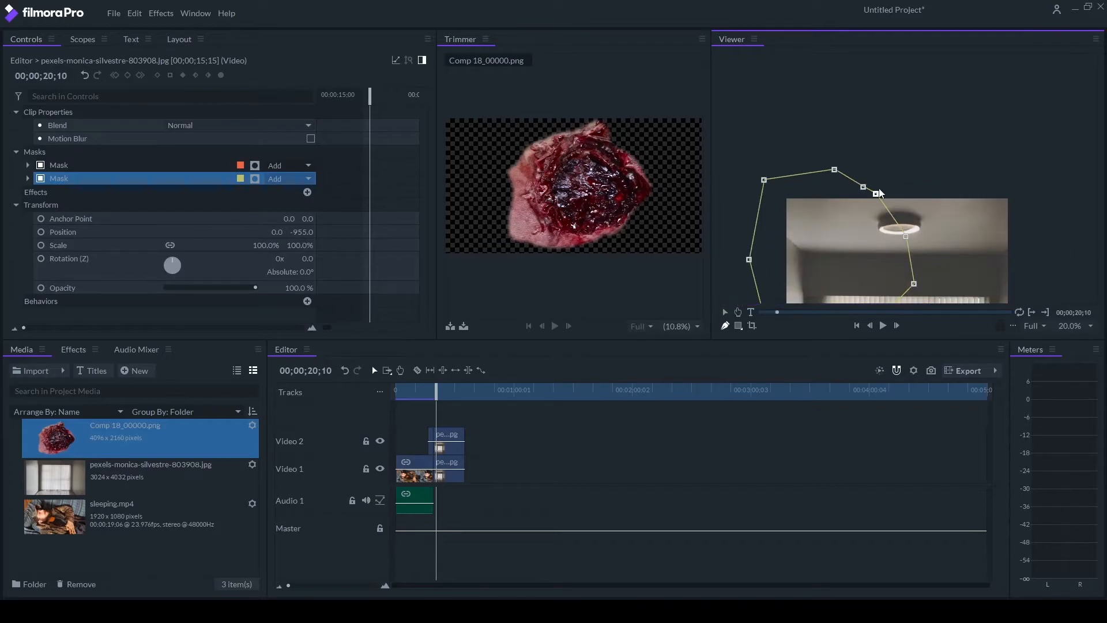
left_click(449, 437)
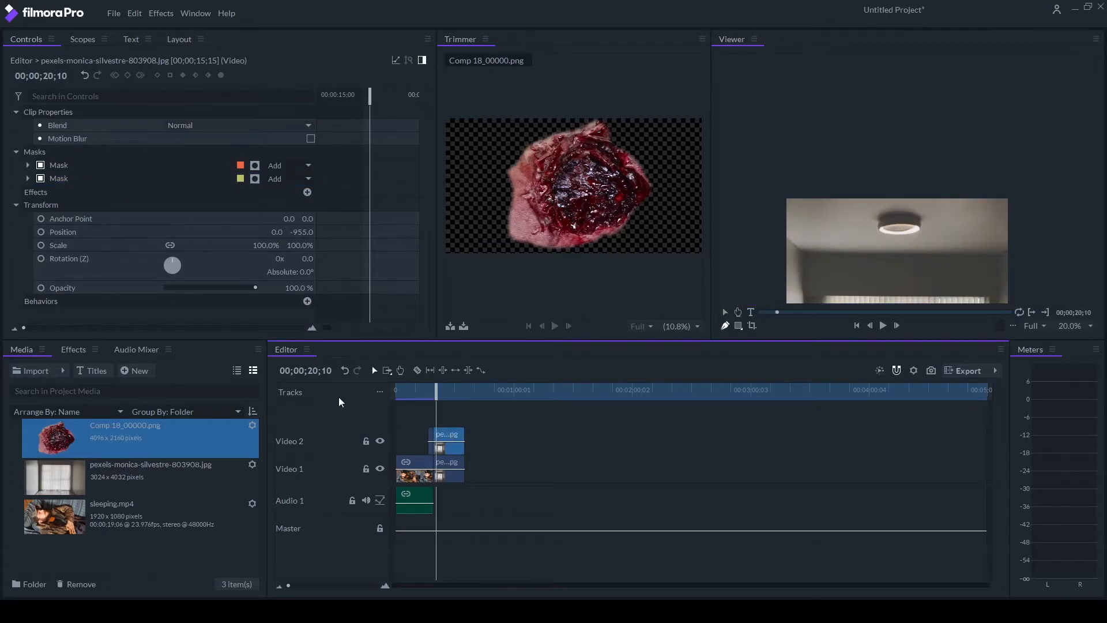
left_click(75, 390)
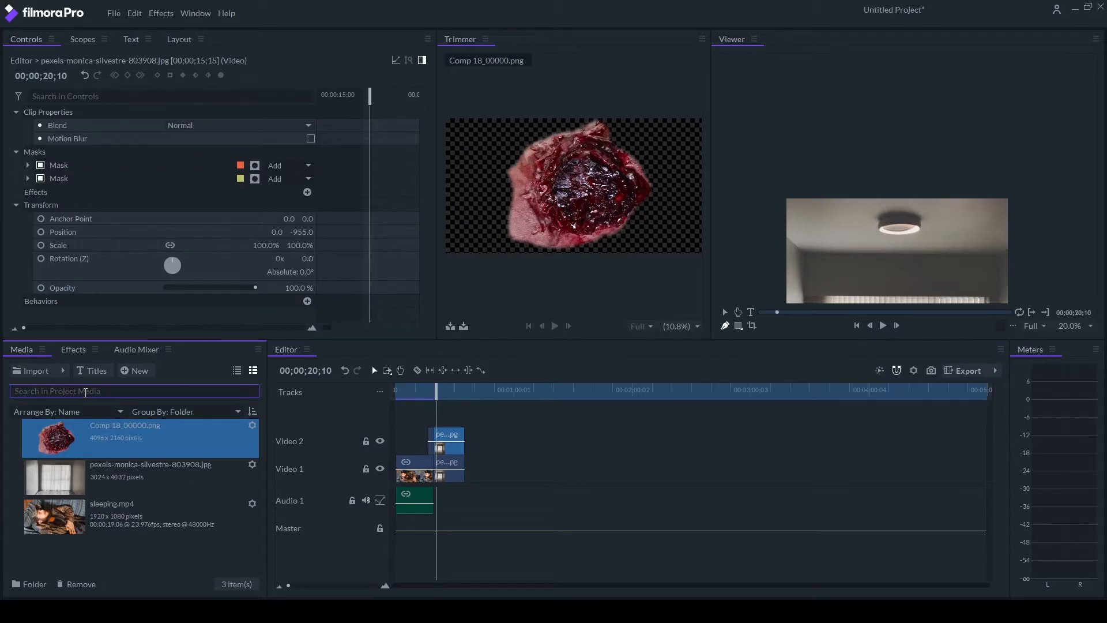
type("i")
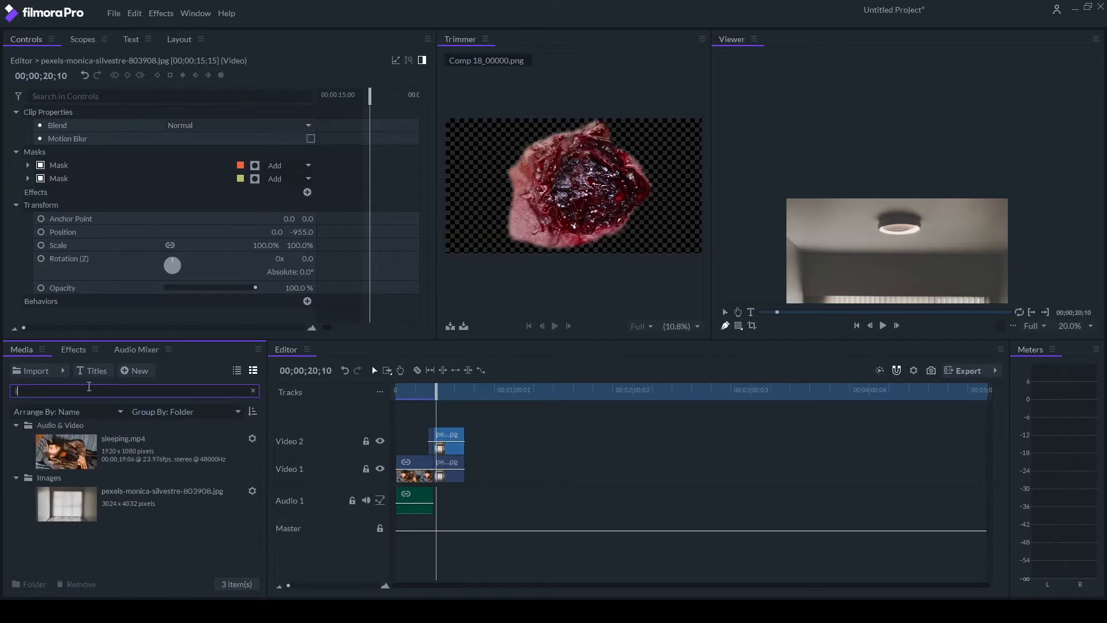
type("n")
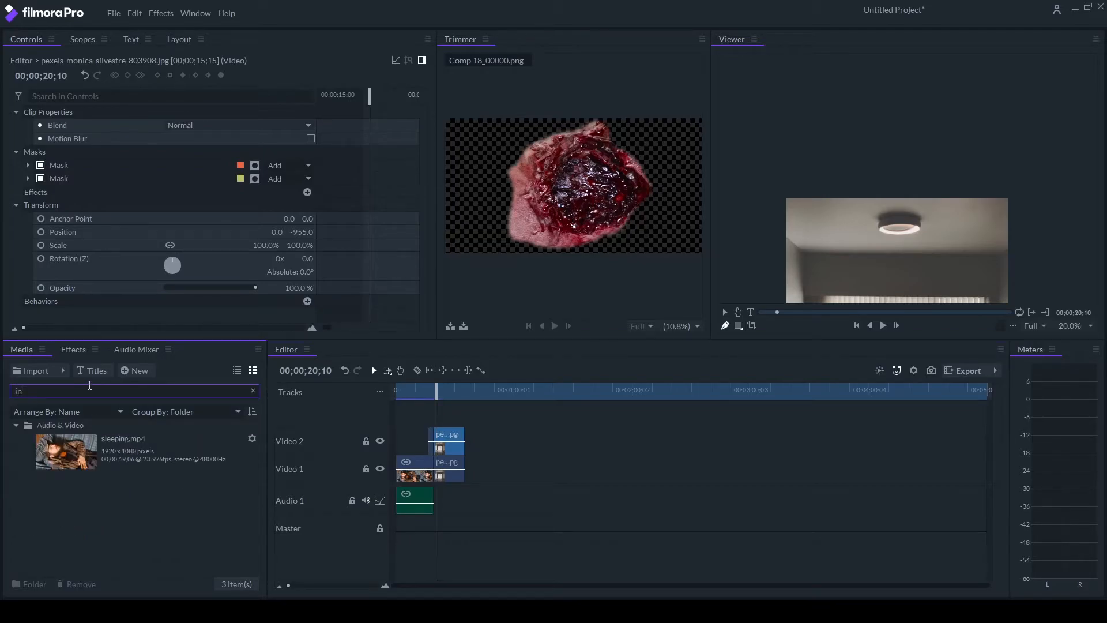
Step: Search the effects for "insect" and apply Insect Vision to the room image copy on Video 2
left_click(75, 350)
left_click(52, 377)
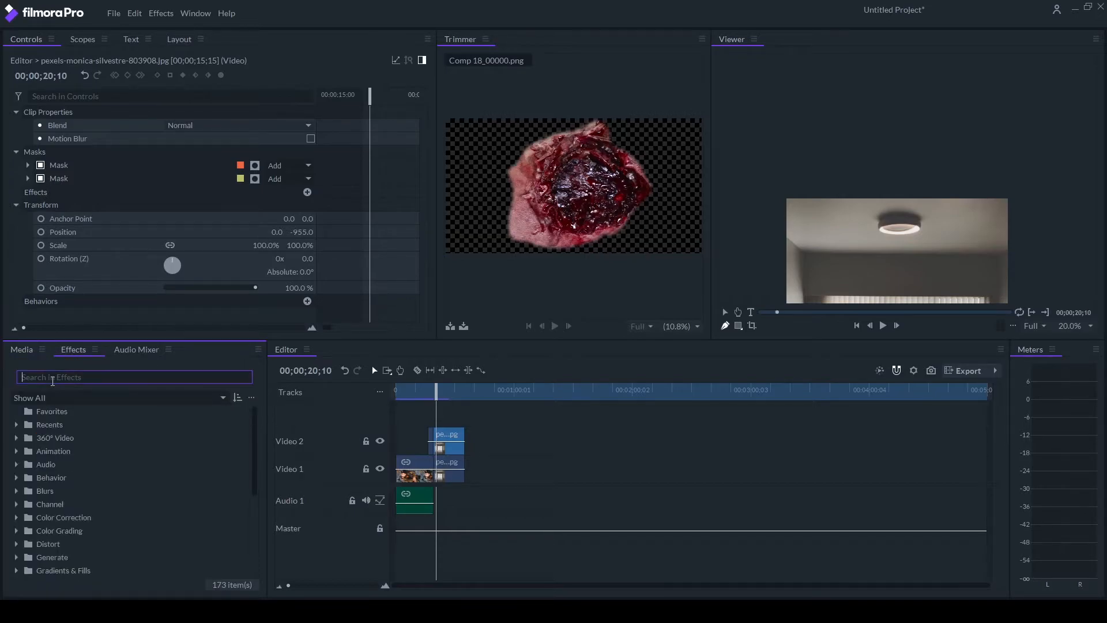
type("in")
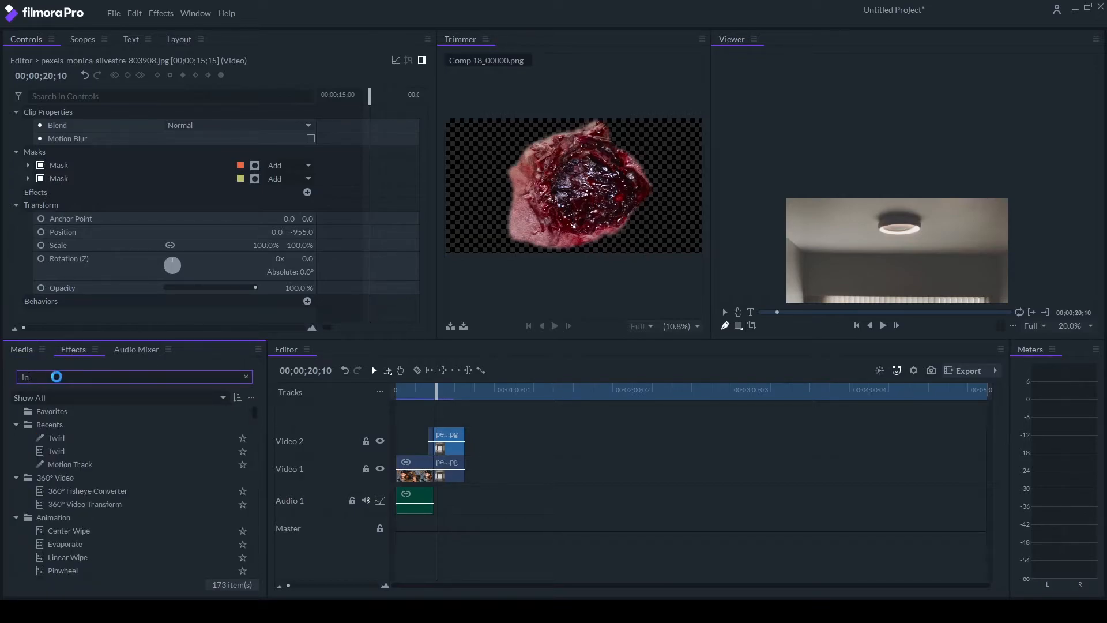
type("sect")
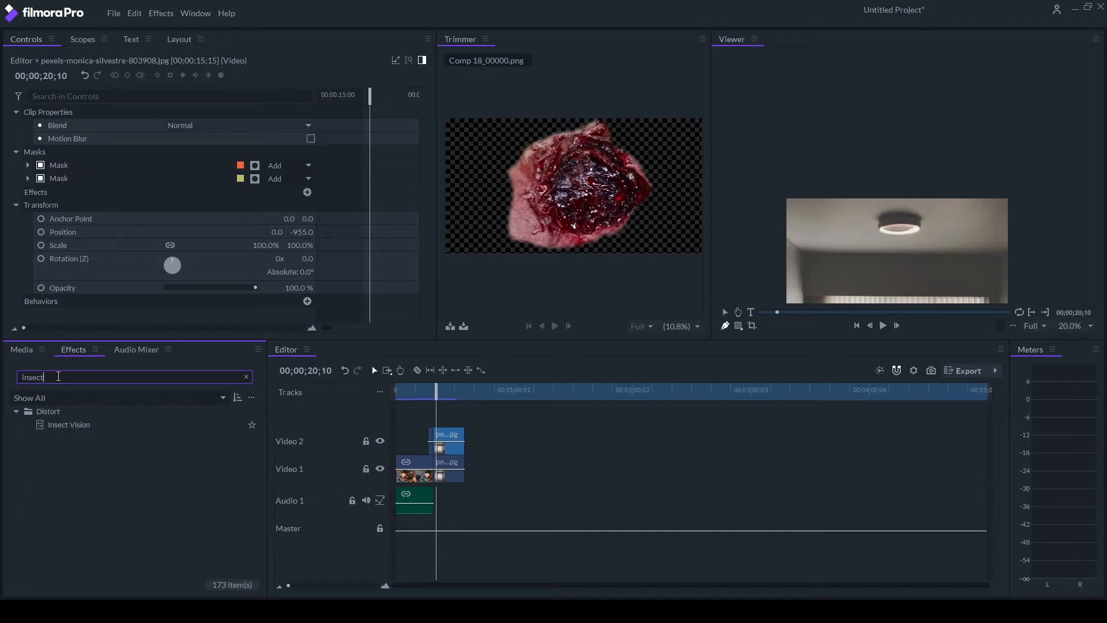
double_click(60, 424)
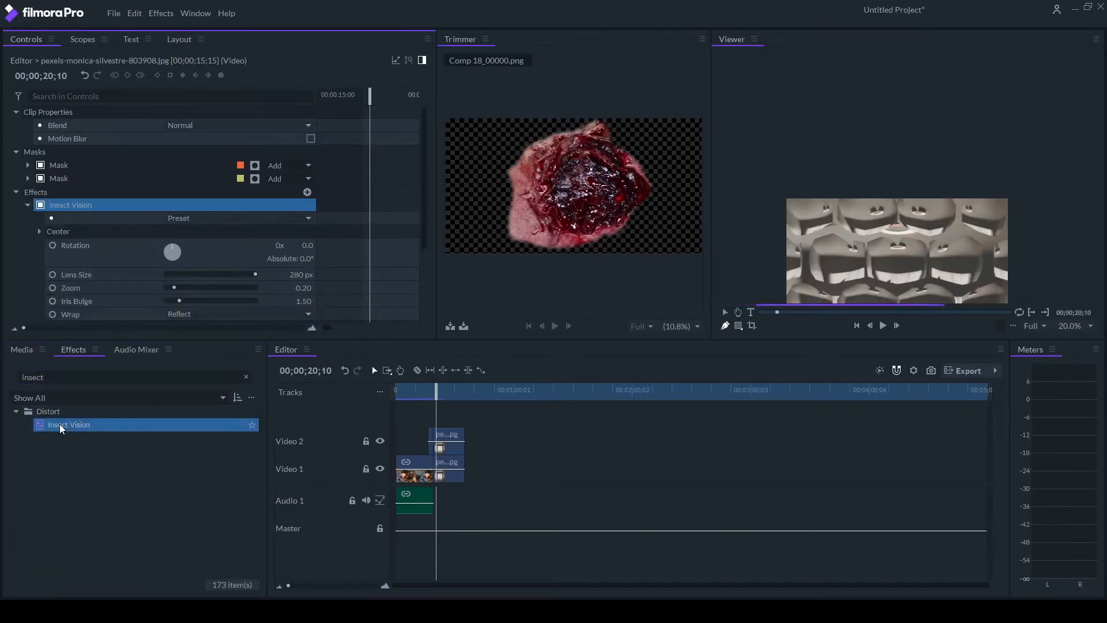
scroll(750, 222, "down", 2)
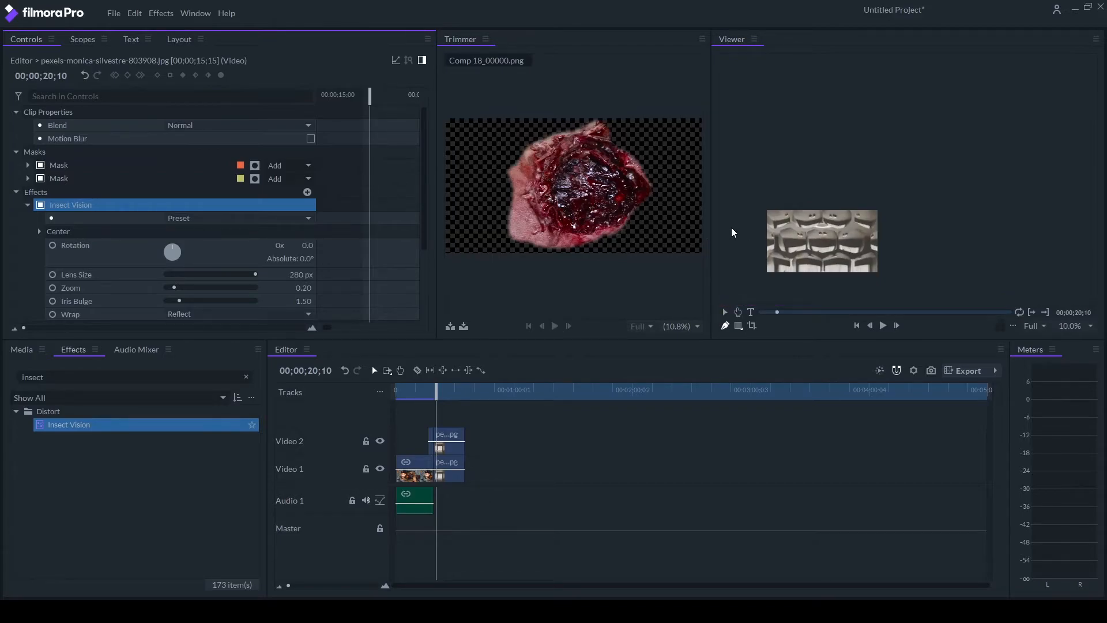
scroll(731, 235, "up", 2)
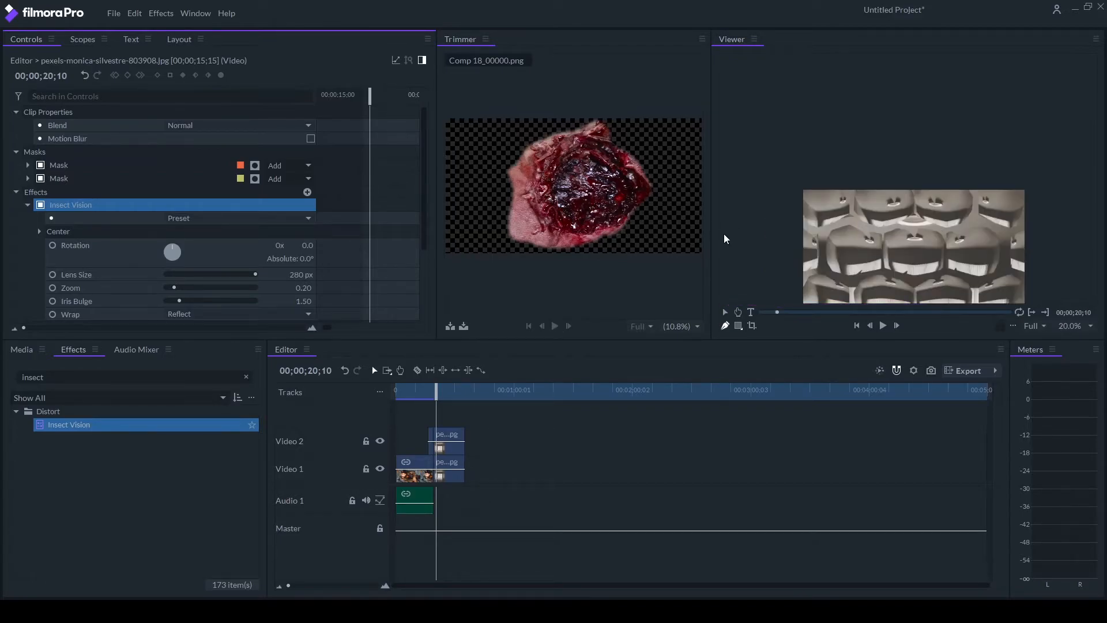
Step: Delete both masks from the room image copy on Video 2
left_click(440, 428)
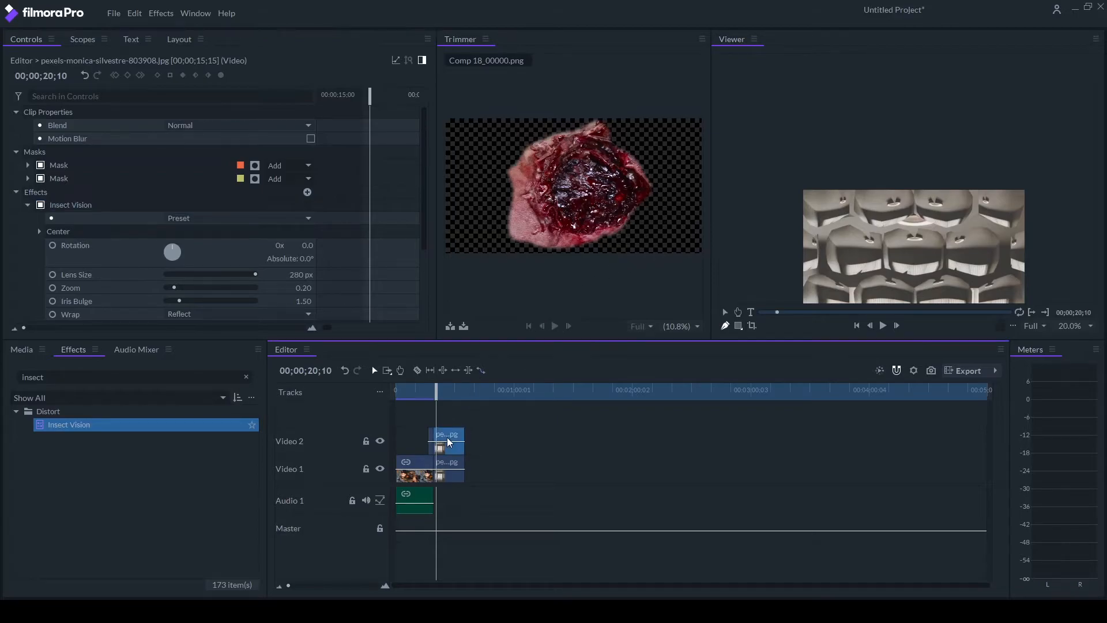
left_click(159, 169)
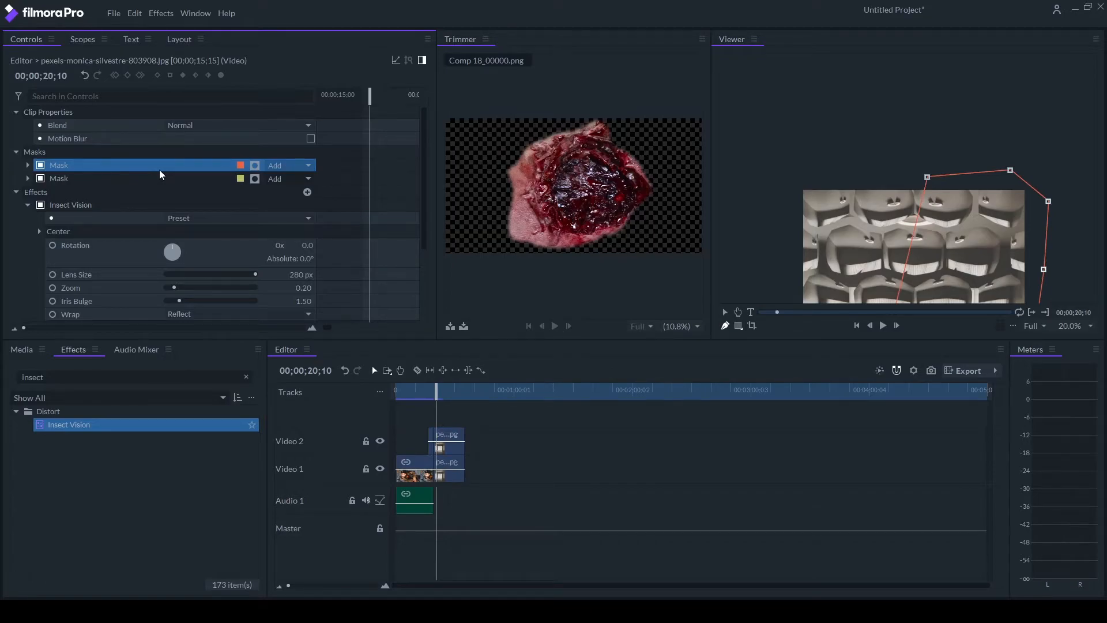
key("Delete")
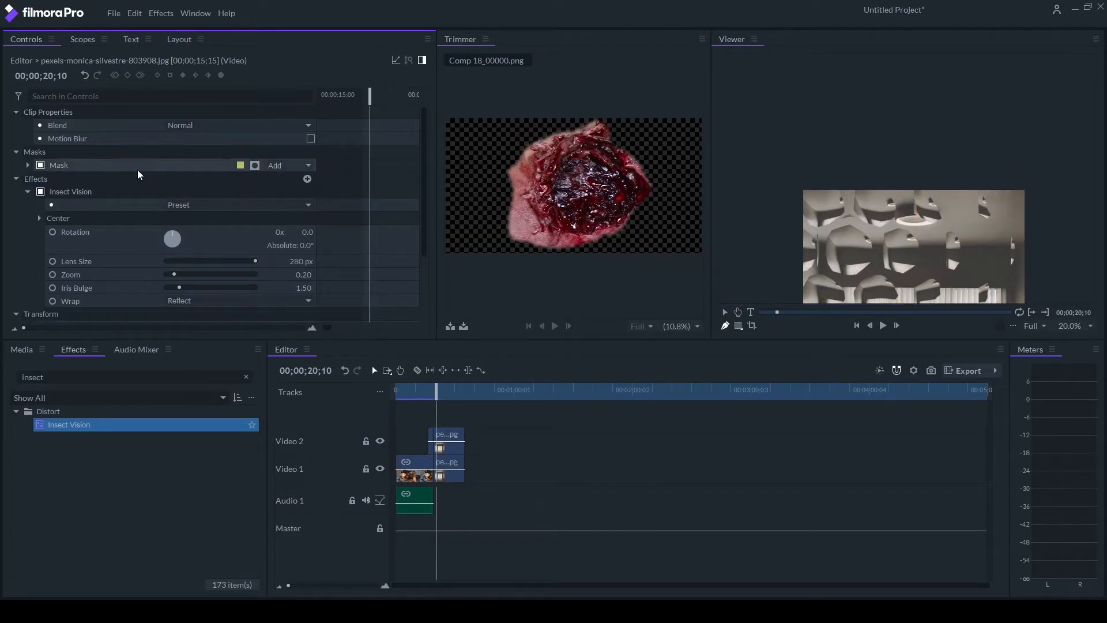
key("Delete")
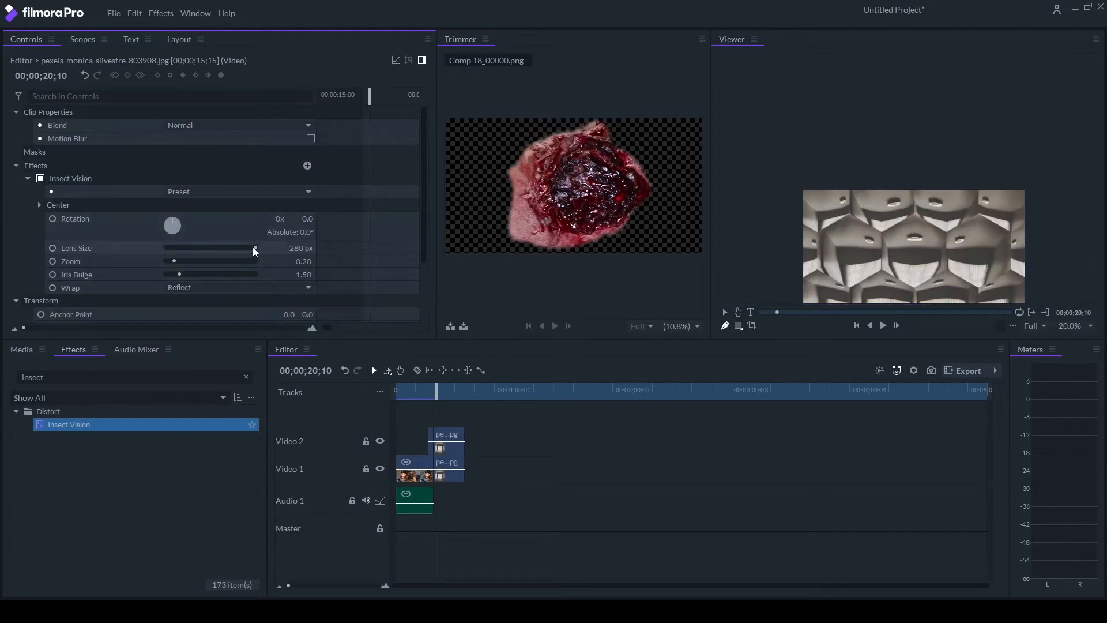
Step: Set the Insect Vision effect's Lens Size to 62 px and its Zoom to 0.36
left_click_drag(252, 246, 220, 248)
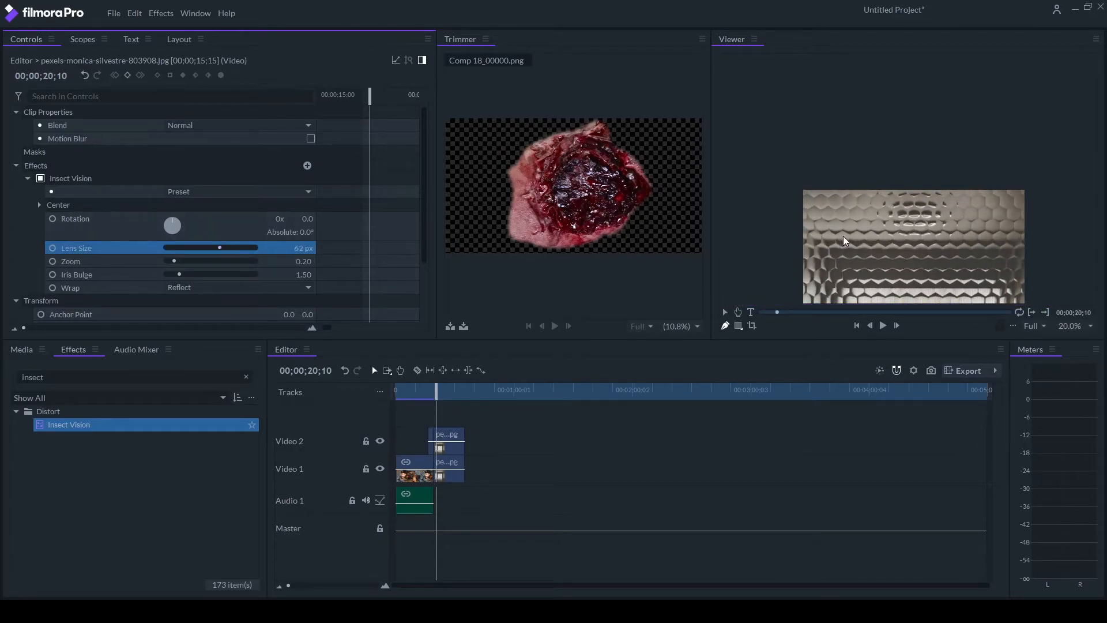
scroll(842, 240, "down", 2)
scroll(845, 237, "up", 2)
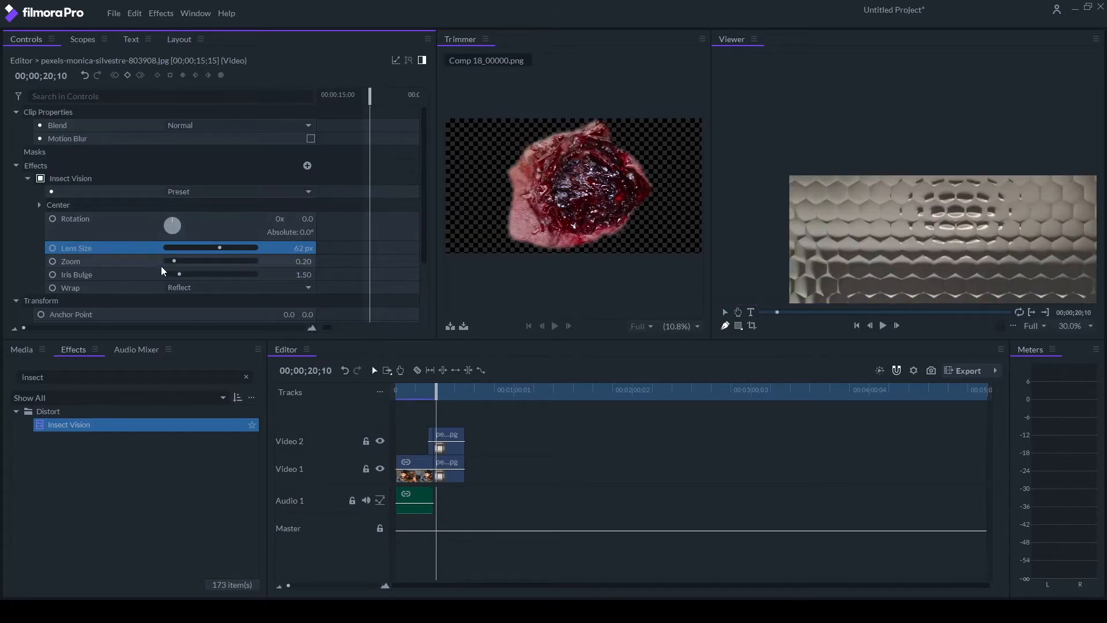
left_click_drag(173, 261, 182, 264)
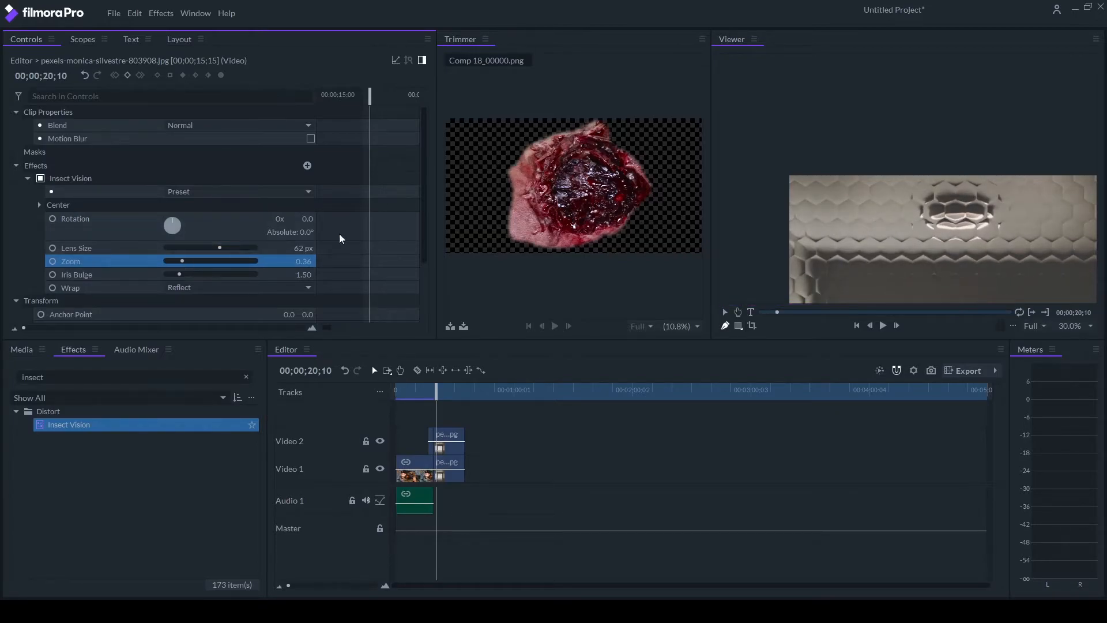
scroll(898, 206, "down", 2)
scroll(899, 206, "up", 1)
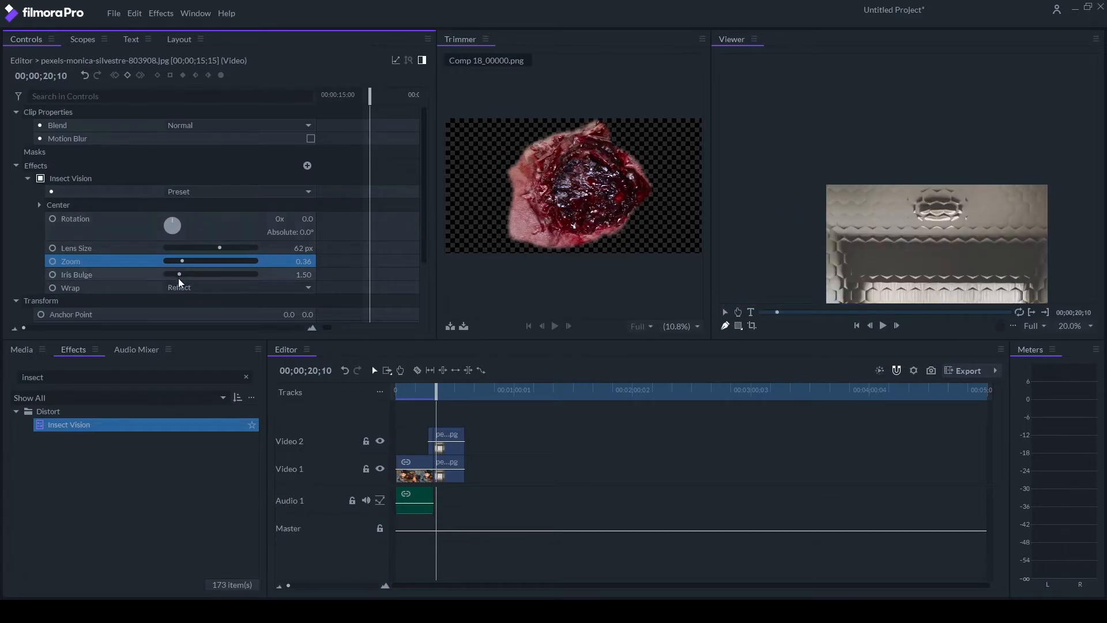
Step: Reduce the Insect Vision effect's Iris Bulge to 0.00 and check the resulting pattern on the room image
mouse_move(180, 274)
left_mouse_down()
mouse_move(199, 275)
mouse_move(158, 276)
left_mouse_up()
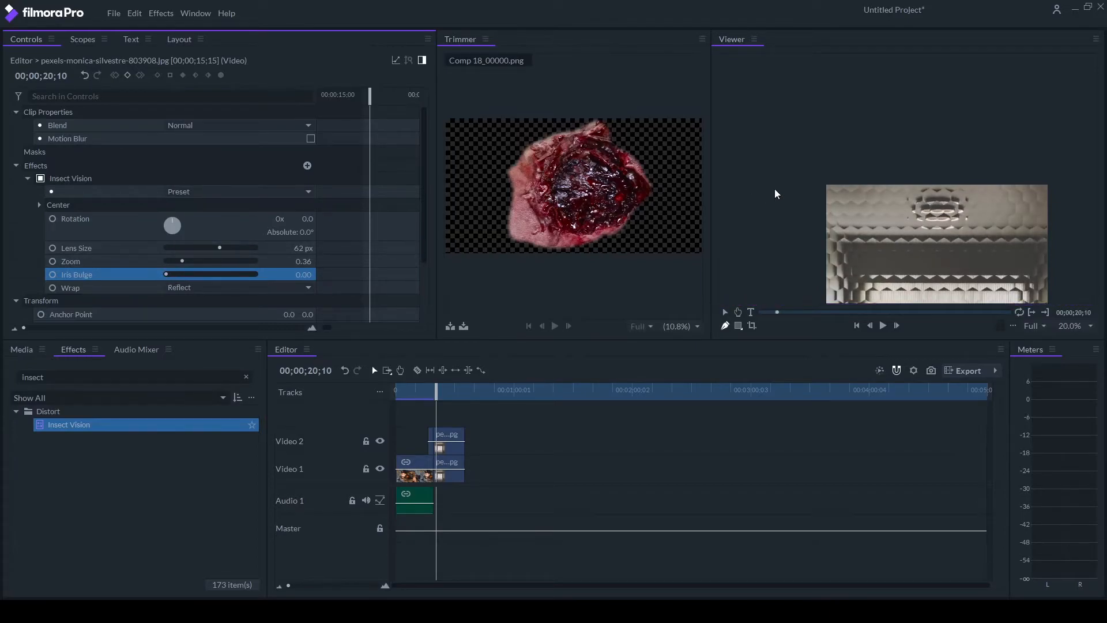
scroll(774, 192, "down", 2)
scroll(775, 194, "up", 2)
scroll(775, 194, "down", 2)
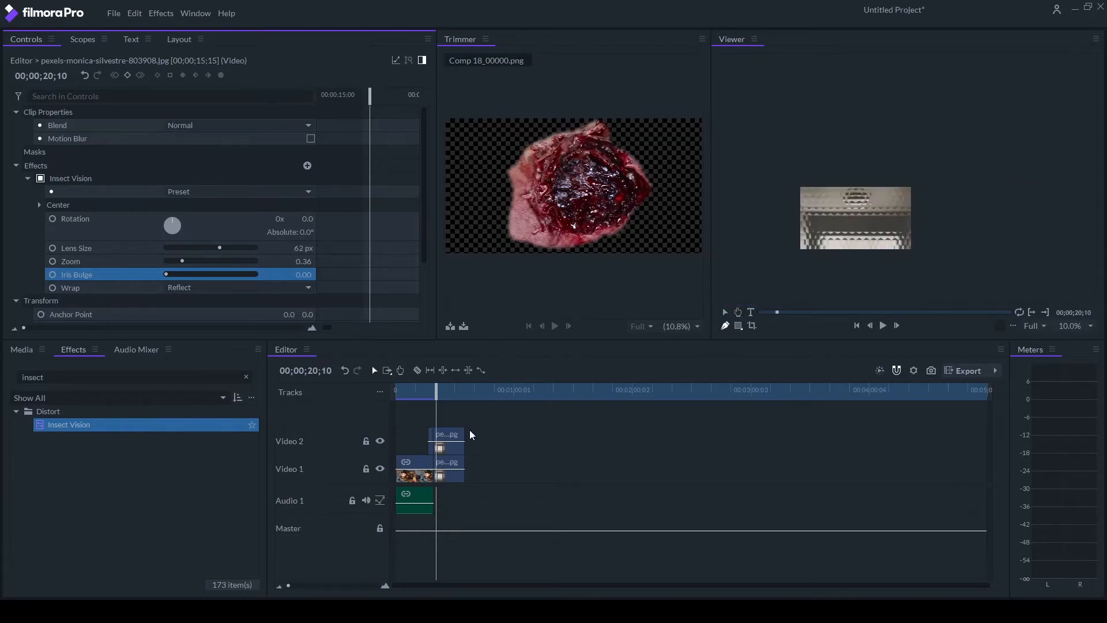
Step: Search the effects for "tint" and apply Tint to the room image copy on Video 2
left_click(461, 444)
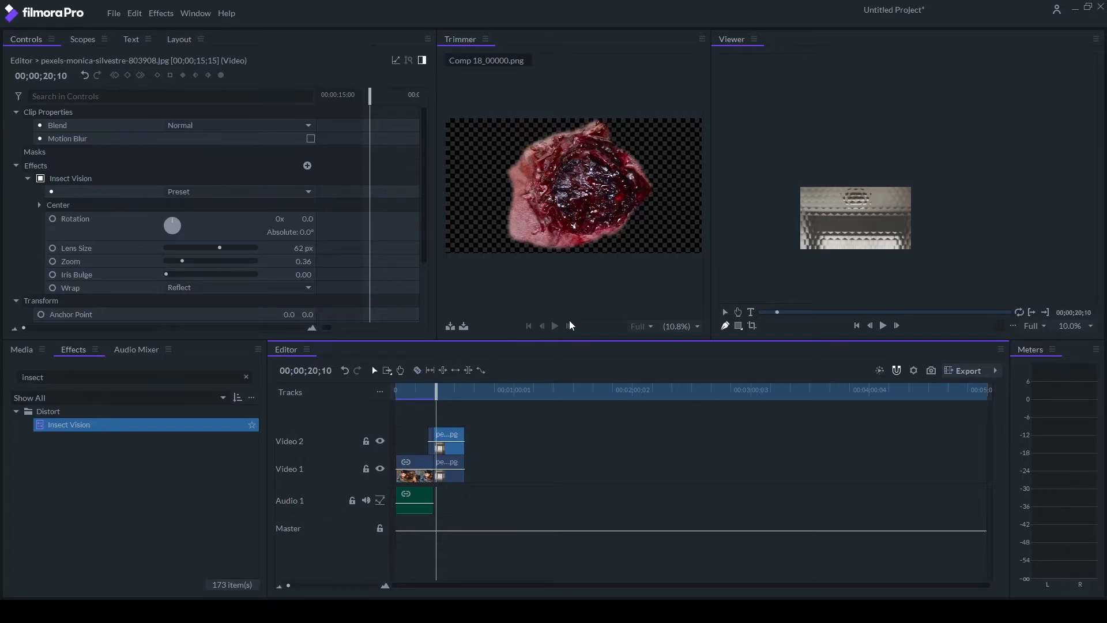
scroll(843, 196, "up", 2)
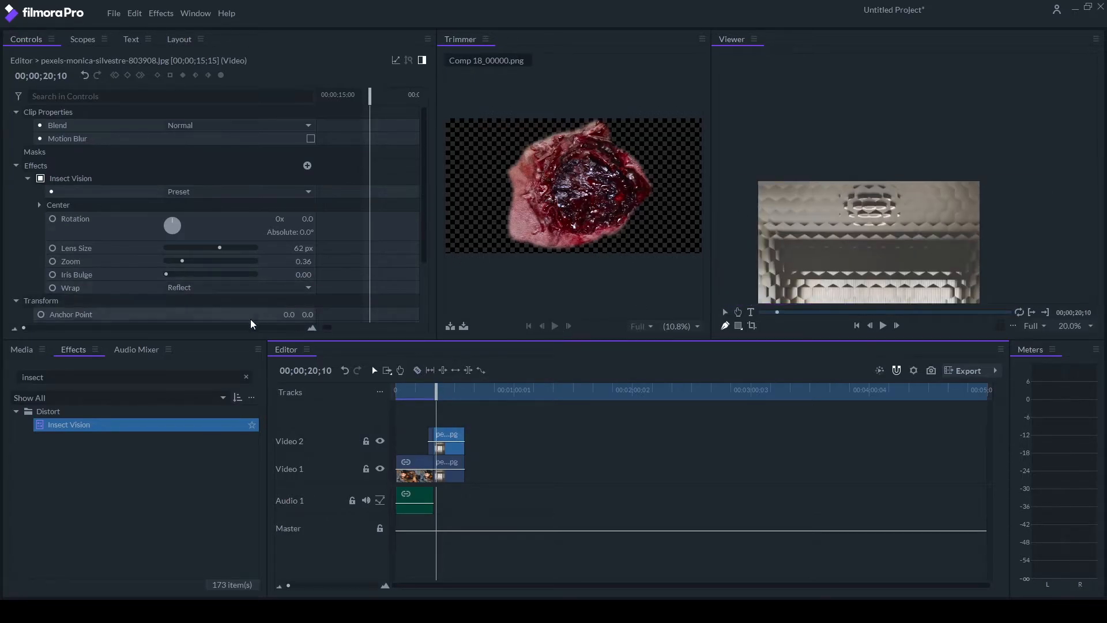
left_click_drag(85, 376, 19, 377)
type("tint")
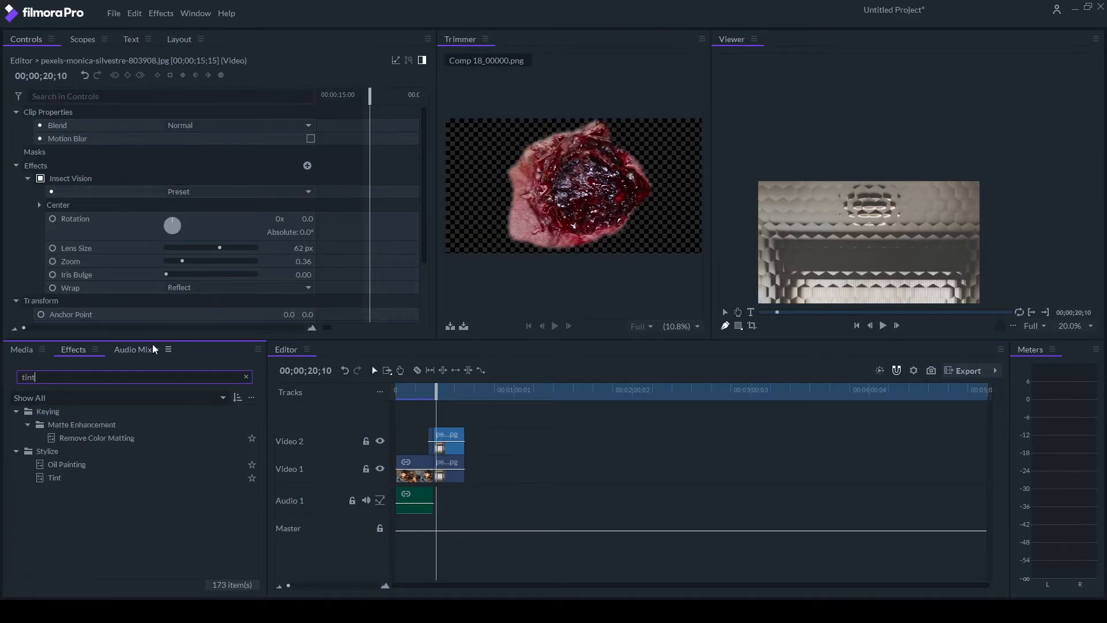
double_click(92, 425)
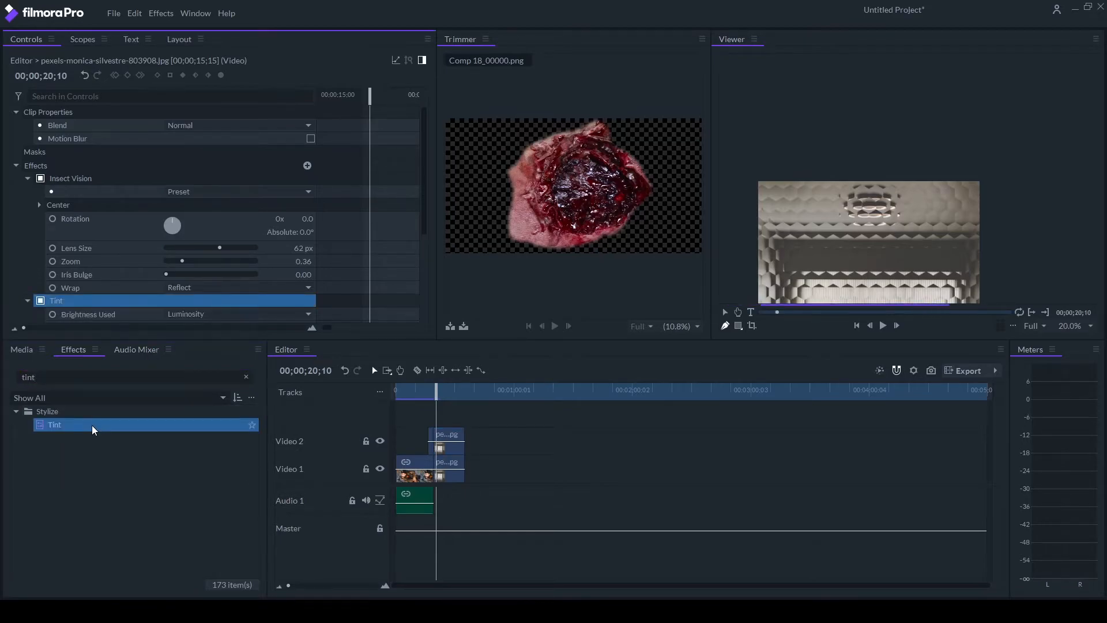
Step: Set the Tint effect's Map Black To colour to dark red, RGB 110, 0, 0
scroll(160, 294, "down", 3)
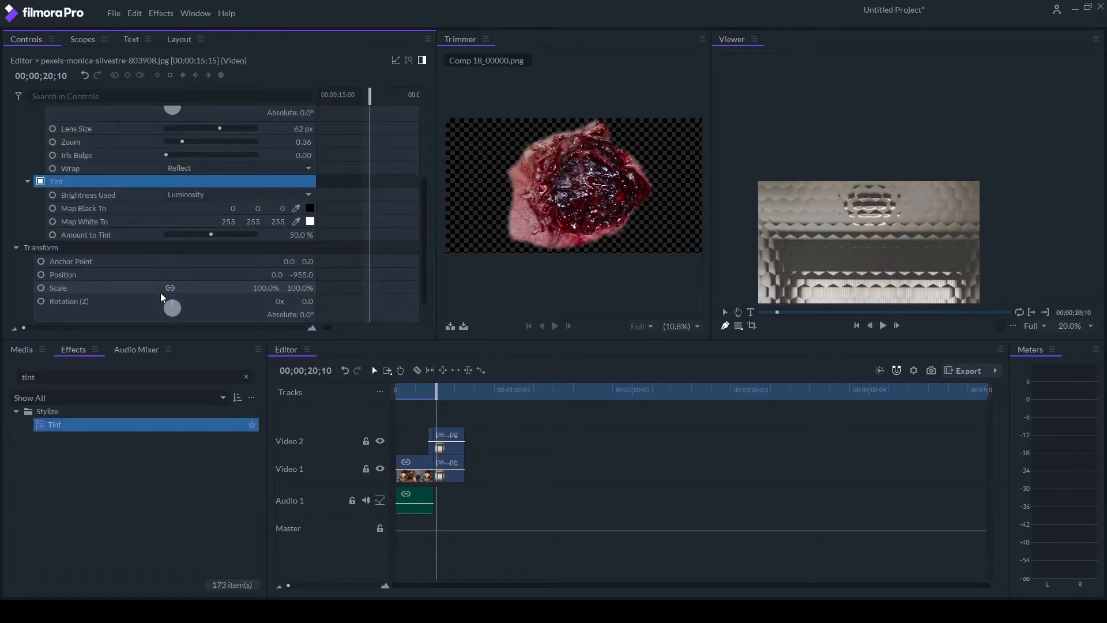
left_click(310, 210)
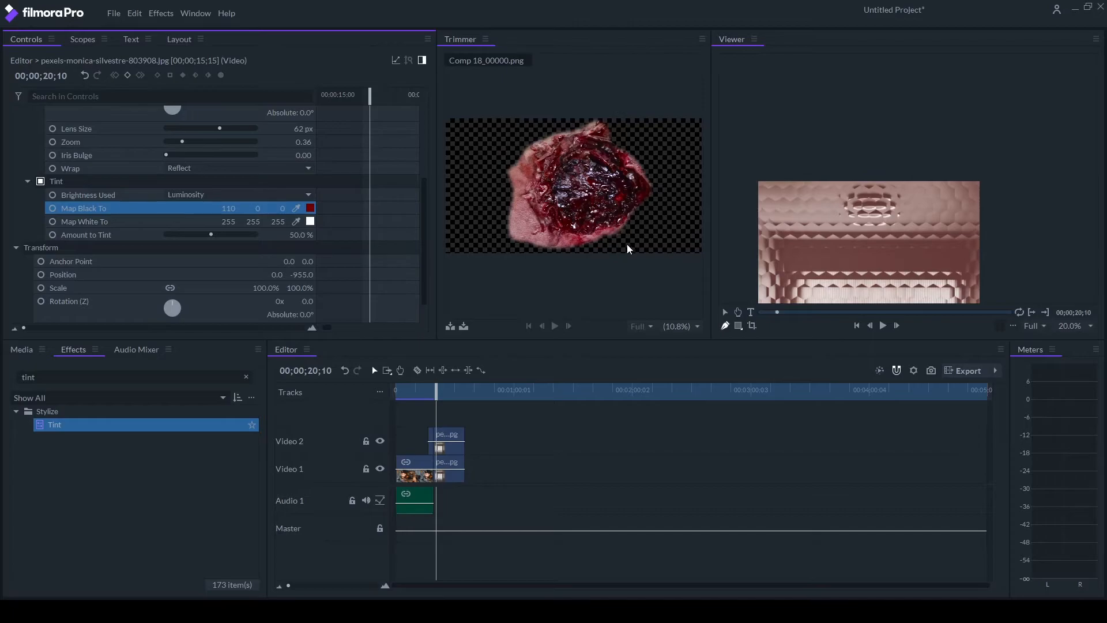
scroll(823, 212, "down", 1)
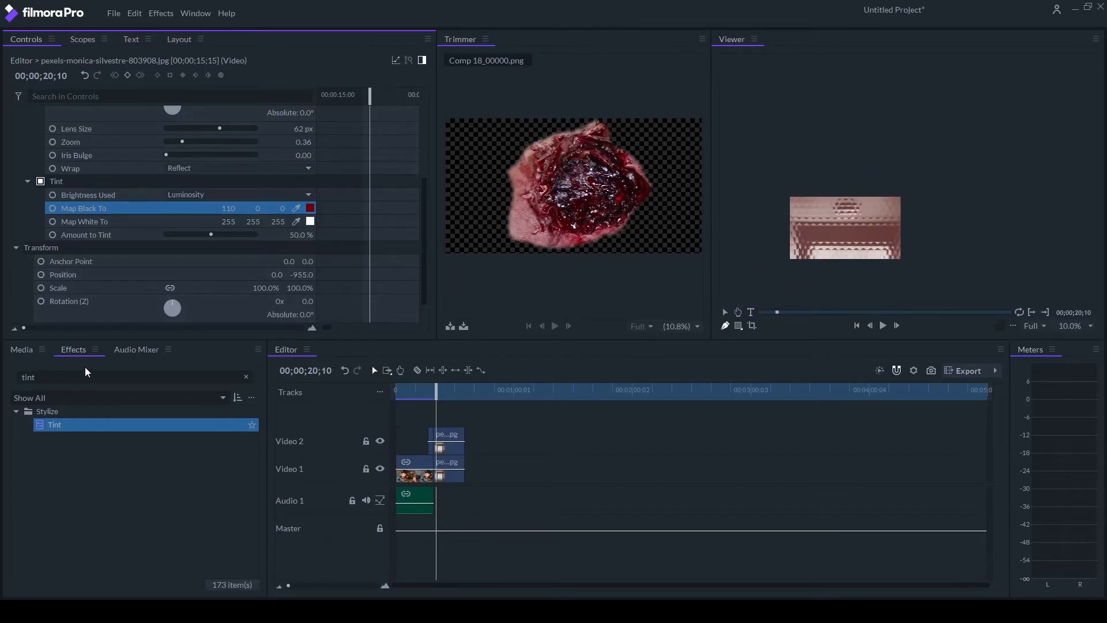
Step: Set the Tint effect's Map White To colour to bright red, RGB 248, 0, 0
left_click(70, 378)
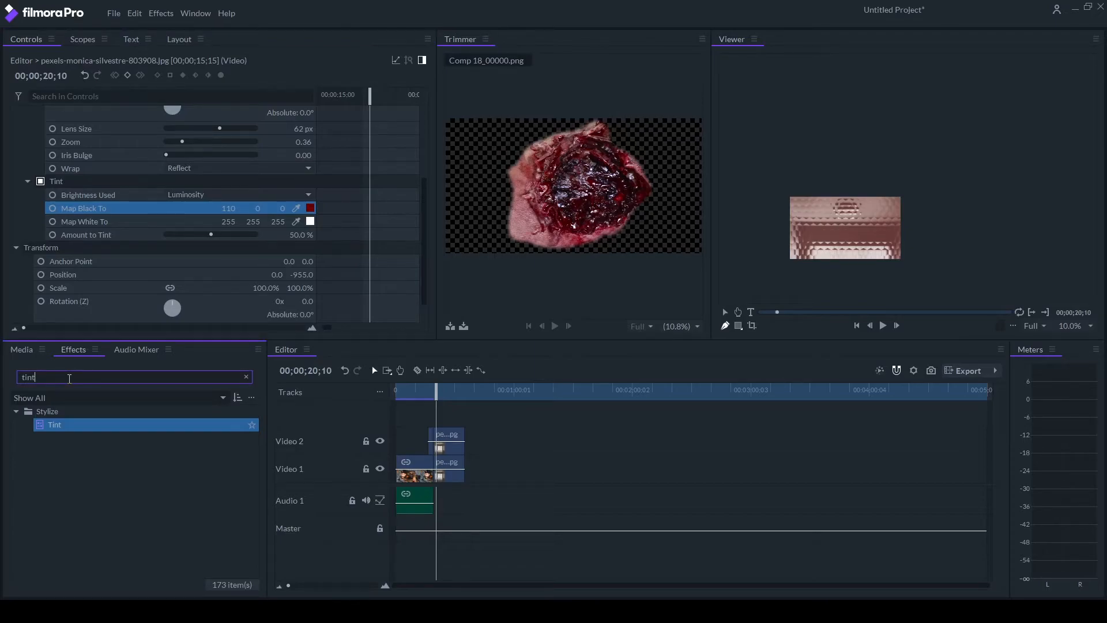
left_click(313, 221)
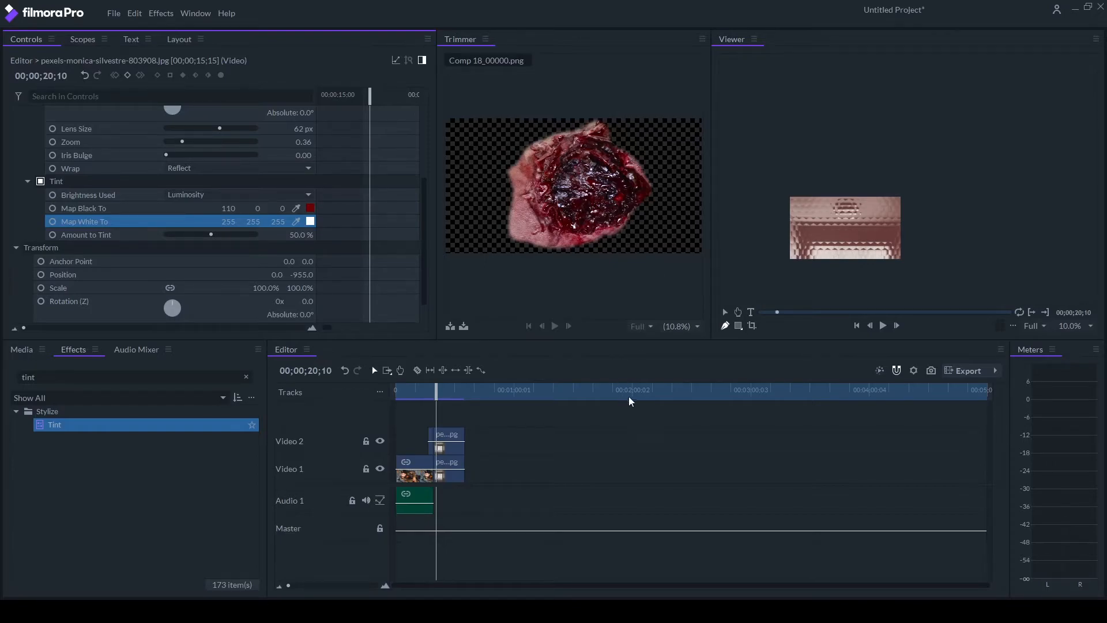
left_click(650, 404)
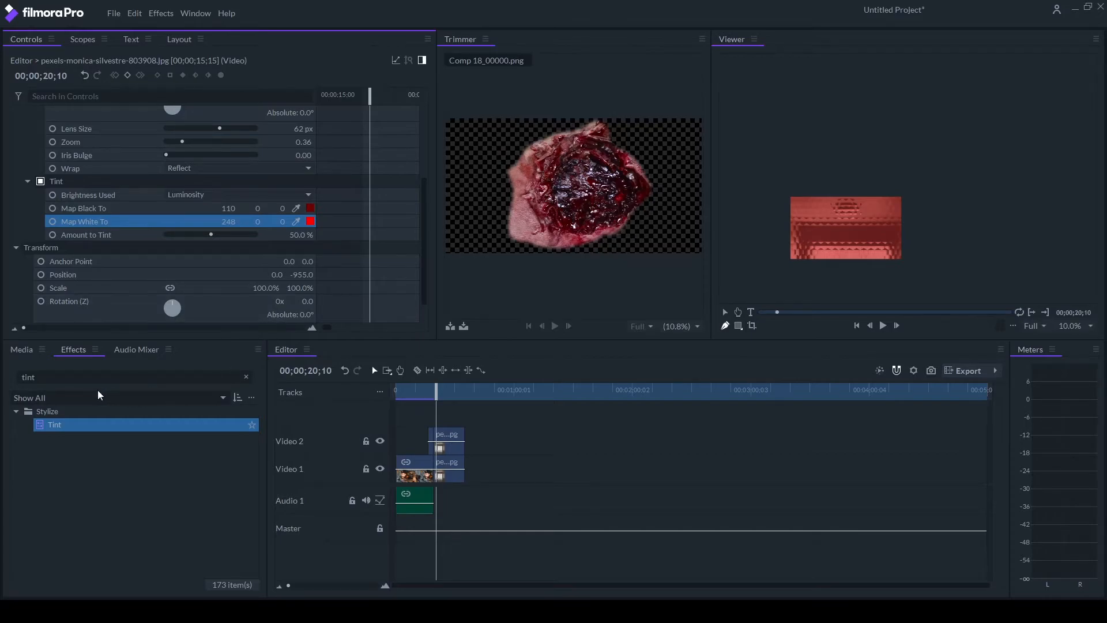
Step: Search the effects for "heat distortion" and apply Heat Distortion to the room image copy on Video 2
left_click(83, 380)
left_click_drag(38, 377, 17, 377)
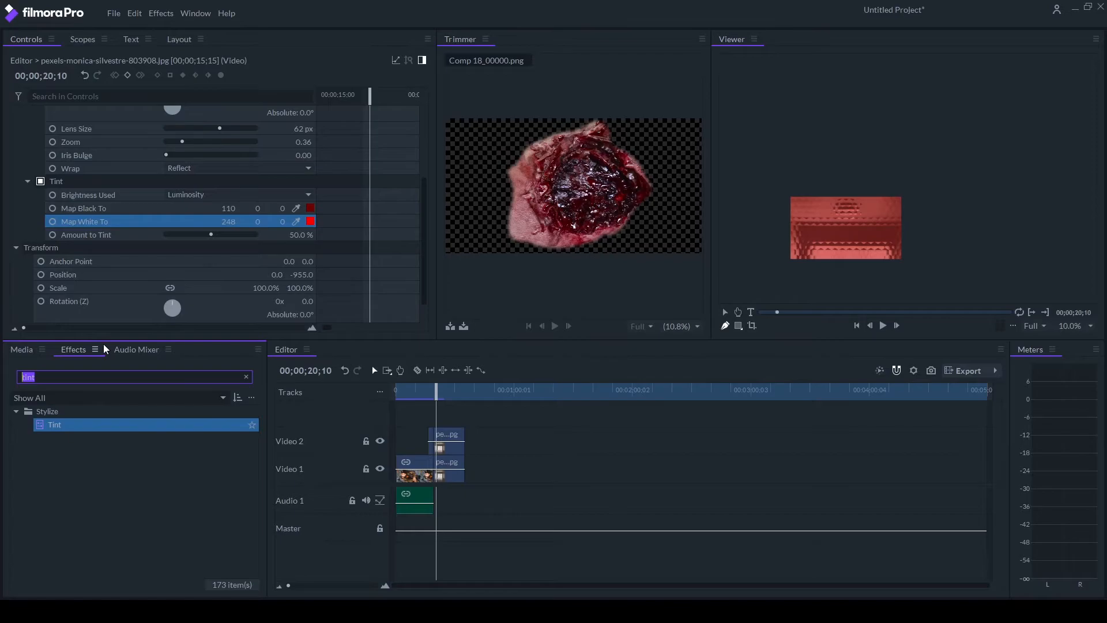
type("heat d")
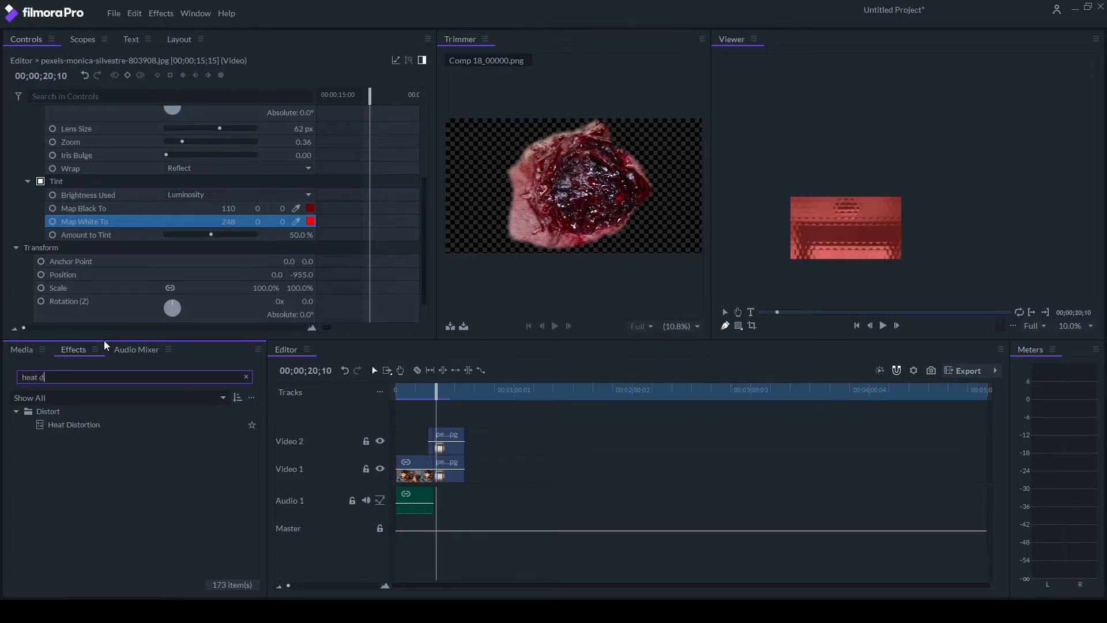
type("istortion")
double_click(68, 425)
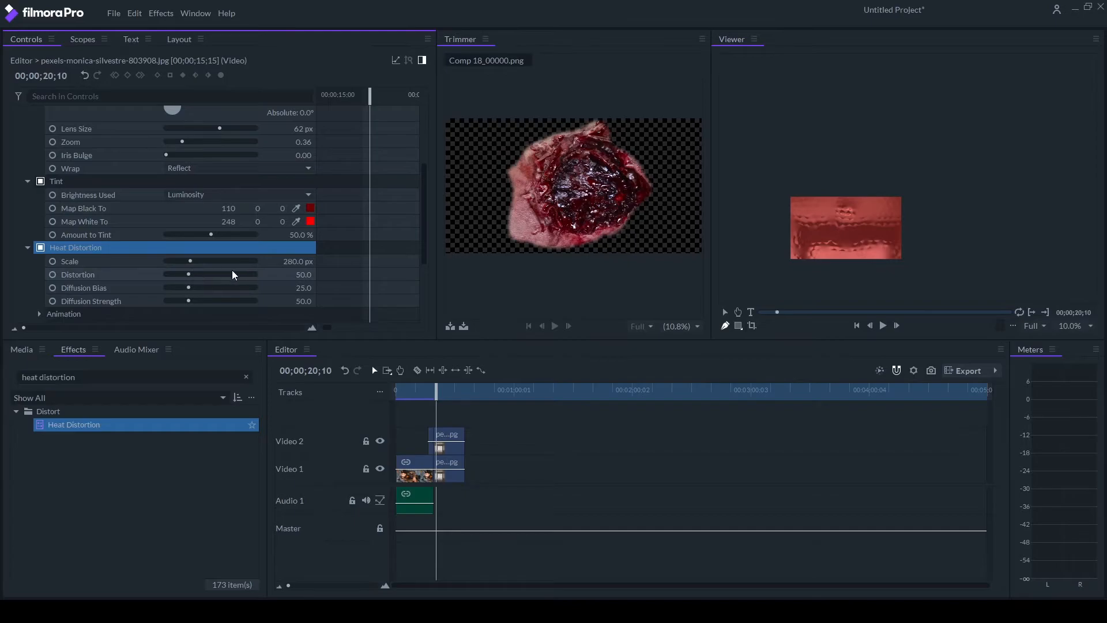
Step: Keyframe the Heat Distortion effect's Distortion from 0 at 00;00;20;10 to 114 at 00;00;22;18
left_click(298, 275)
type("0")
left_click(44, 274)
left_click(52, 273)
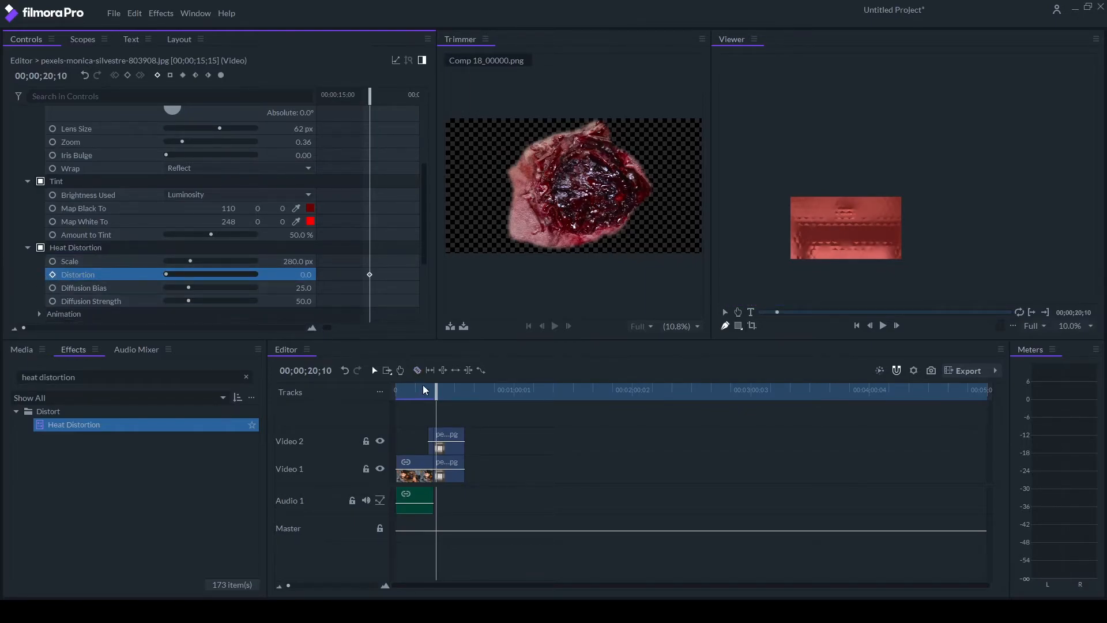
left_click_drag(431, 389, 435, 390)
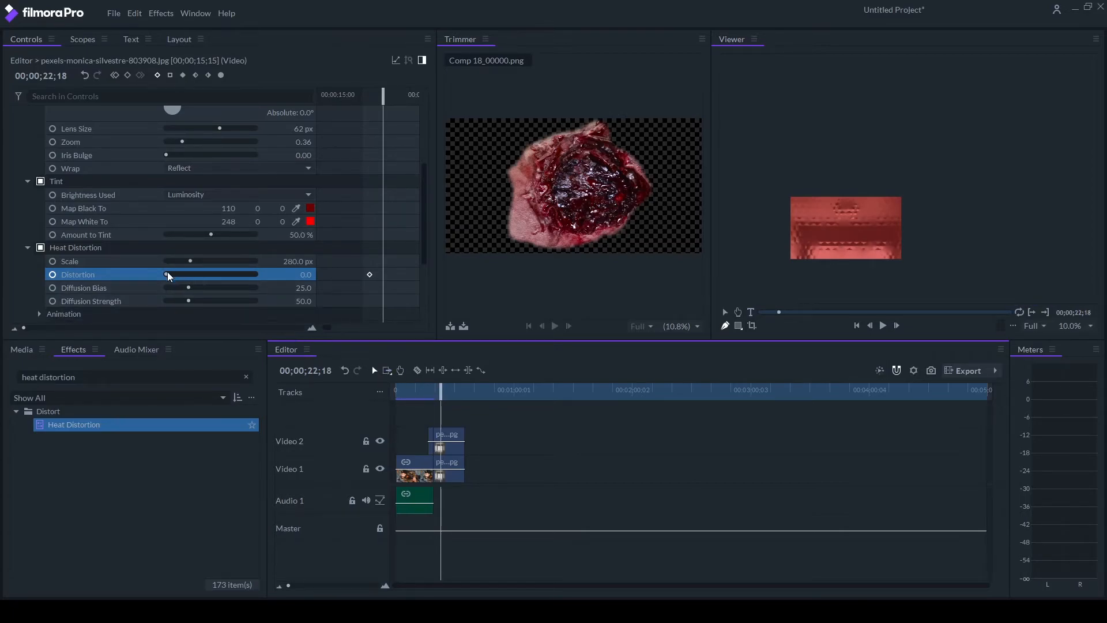
left_click_drag(167, 272, 215, 274)
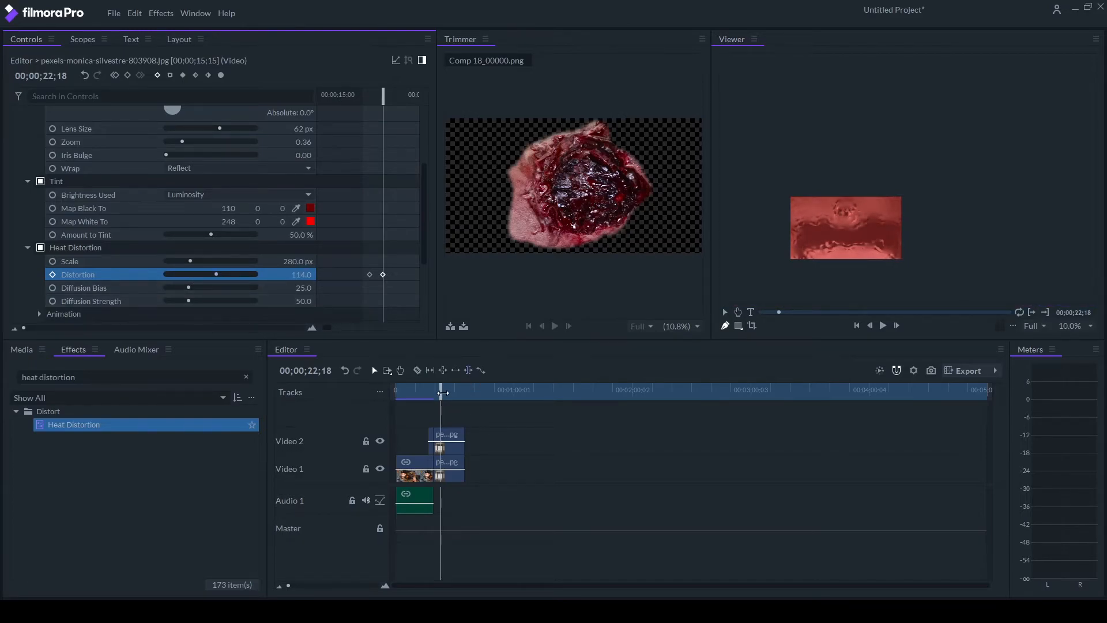
Step: Copy the first Distortion keyframe and paste it at 00;00;25;23
left_click_drag(443, 392, 449, 392)
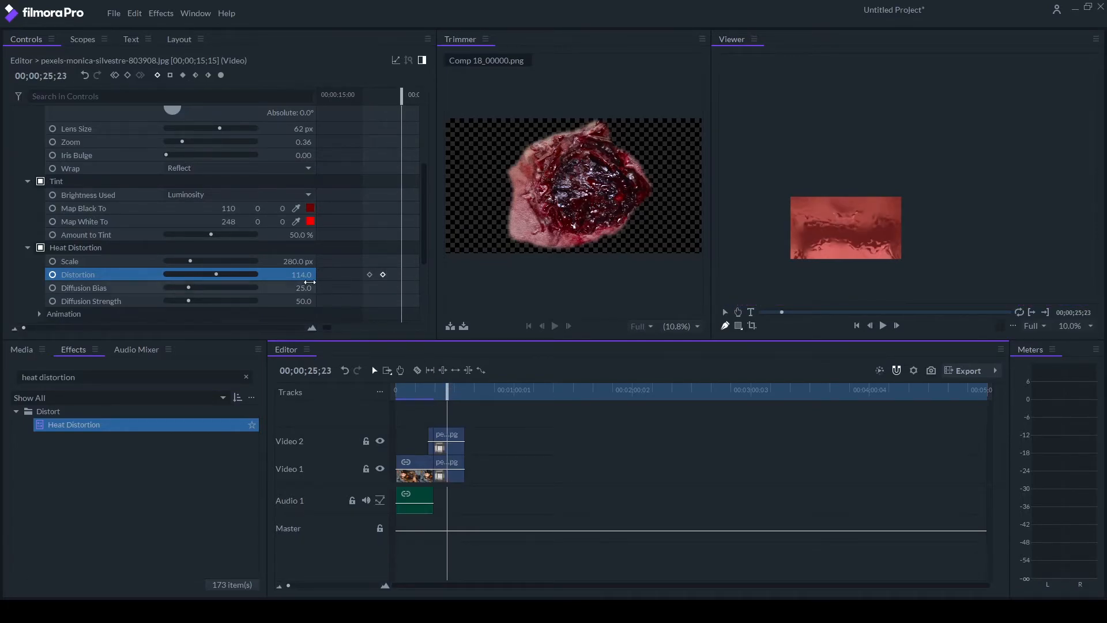
left_click(367, 275)
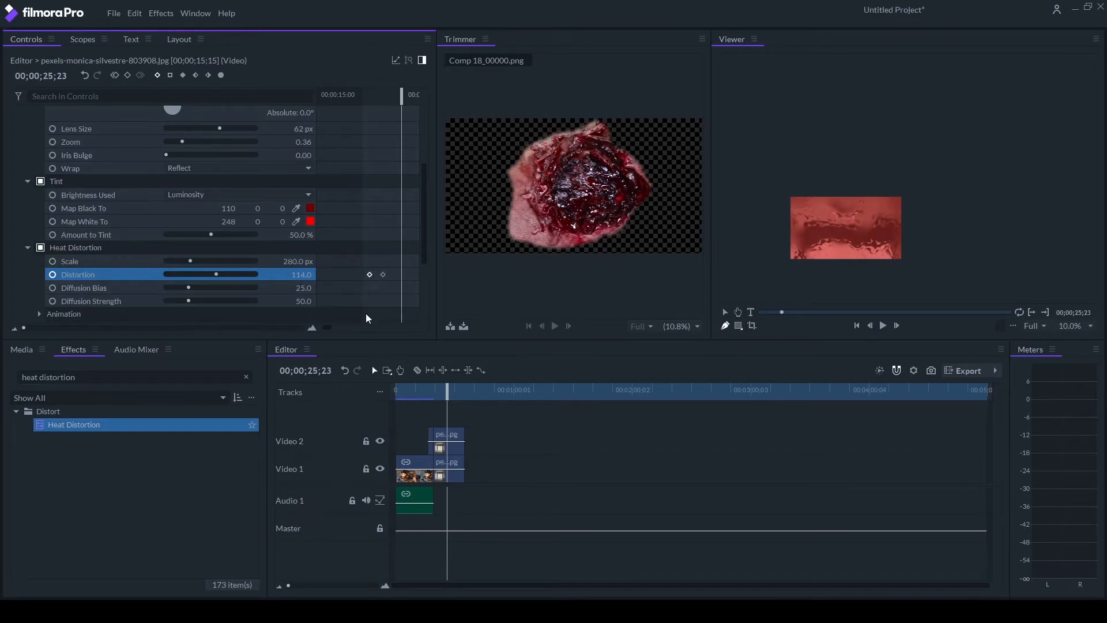
key("ctrl+v")
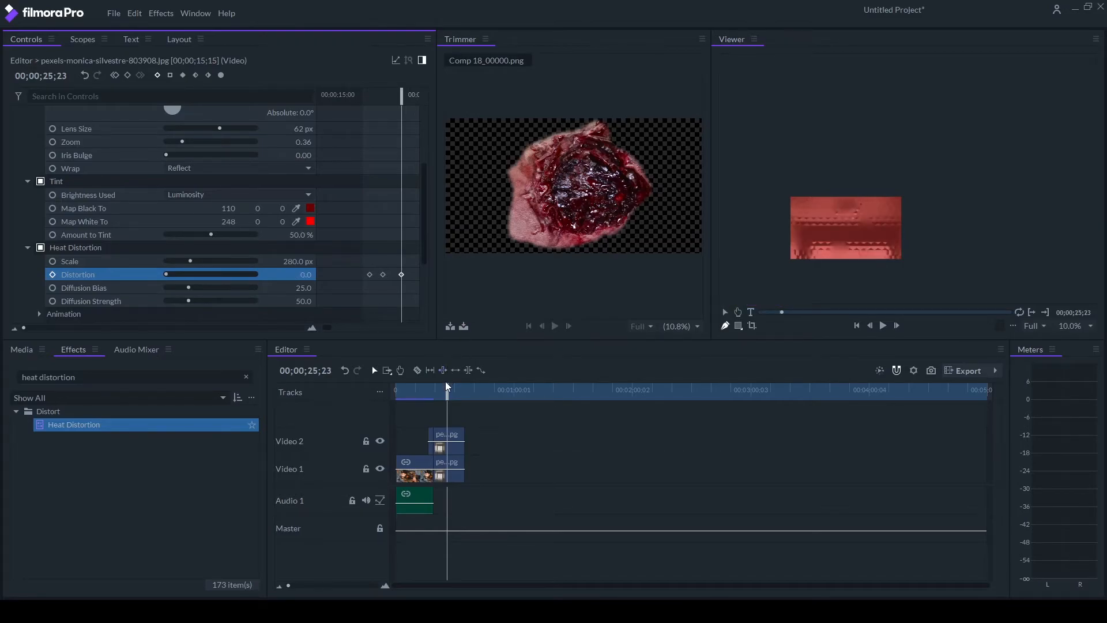
Step: Duplicate the three Distortion keyframes at 00;00;28;21 and move the last copied keyframe to 00;00;33;06
left_click_drag(447, 385, 452, 387)
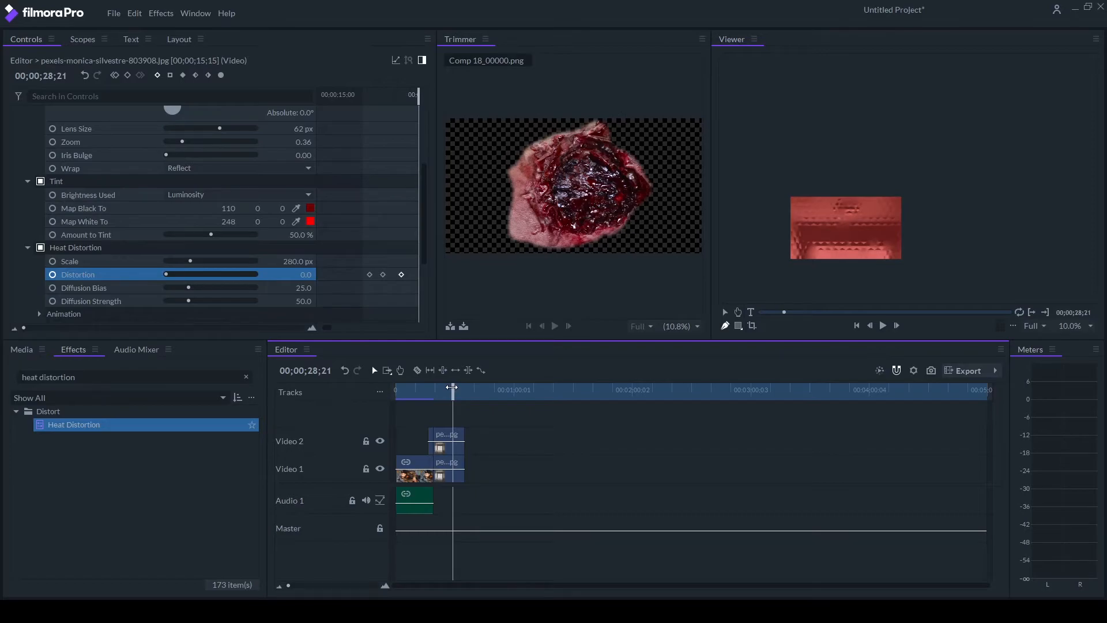
left_click_drag(354, 263, 382, 294)
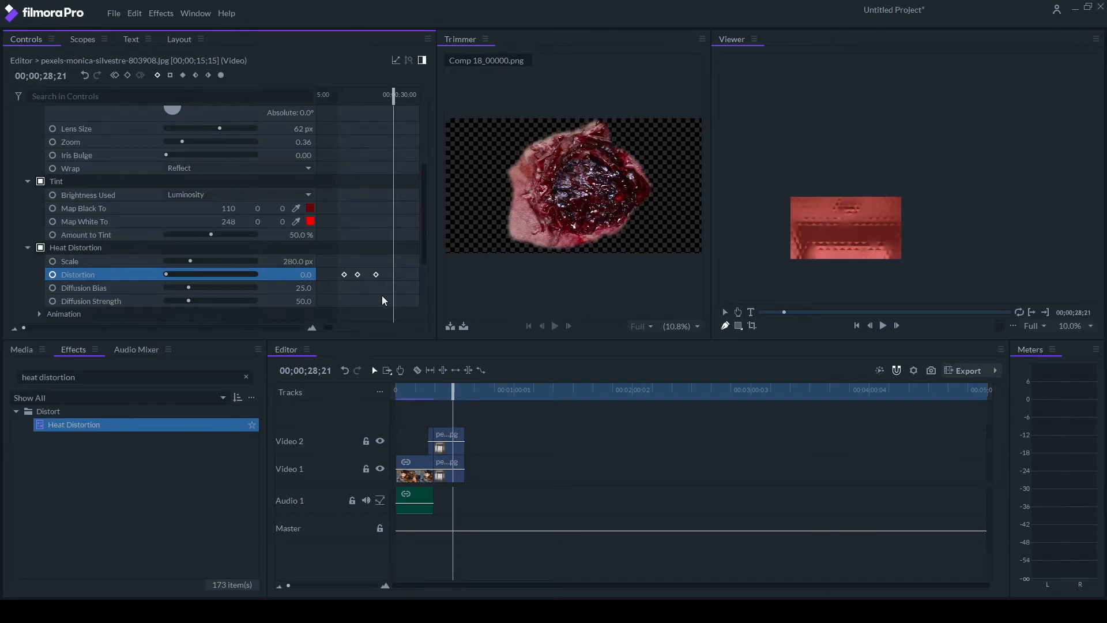
key("ctrl+v")
left_click_drag(452, 387, 460, 385)
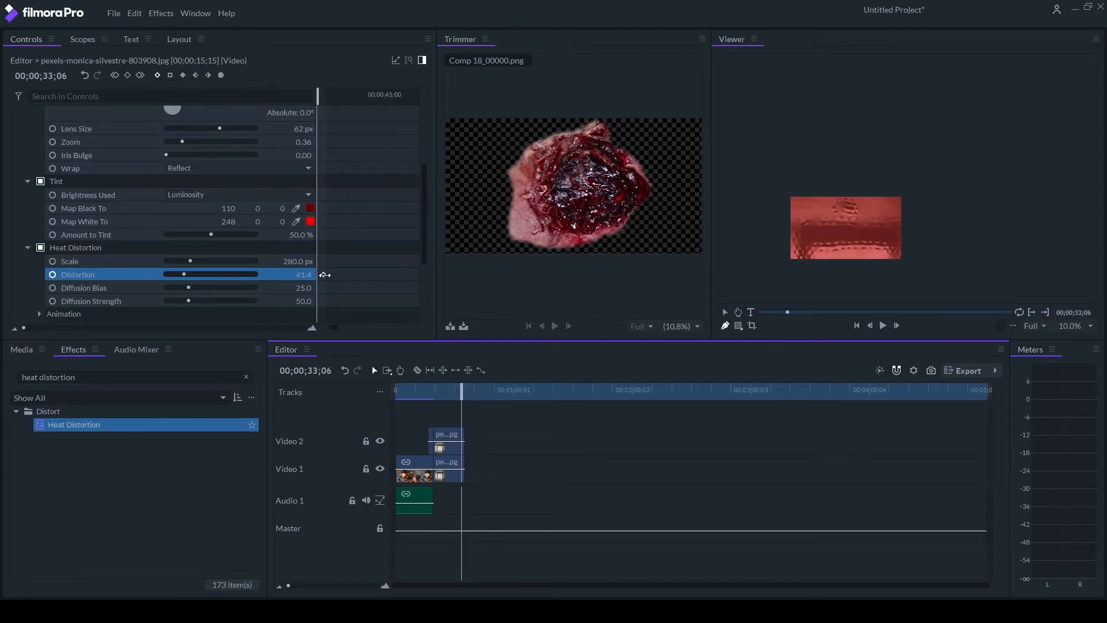
left_click(325, 274)
left_click_drag(325, 275, 318, 274)
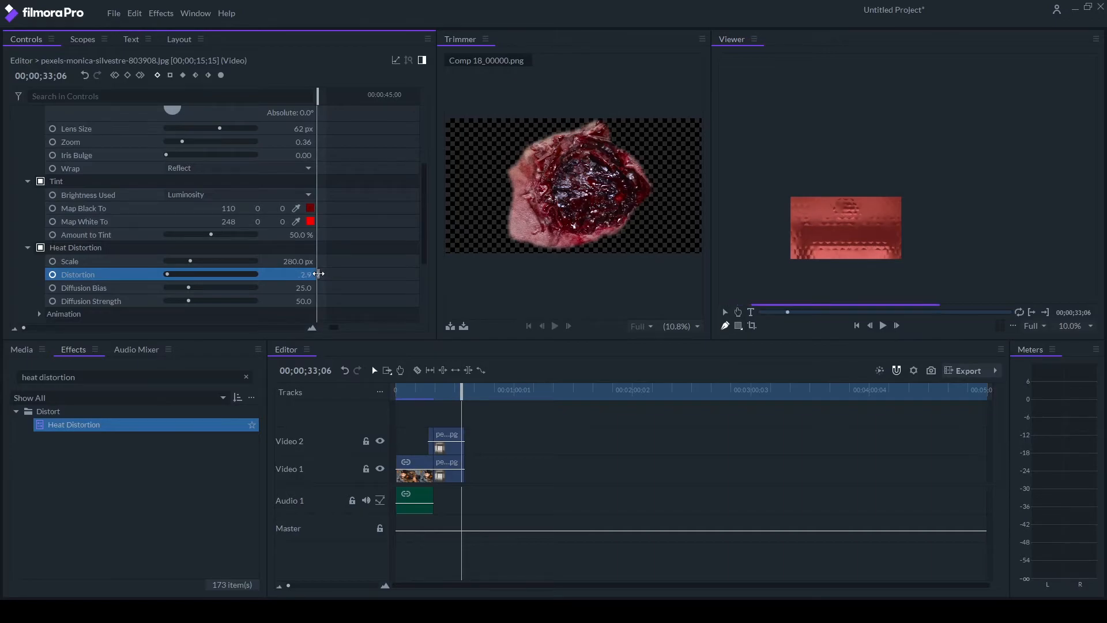
Step: Select all the Distortion keyframes and change their interpolation to smooth
mouse_move(338, 329)
left_mouse_down()
mouse_move(324, 326)
mouse_move(333, 325)
left_mouse_up()
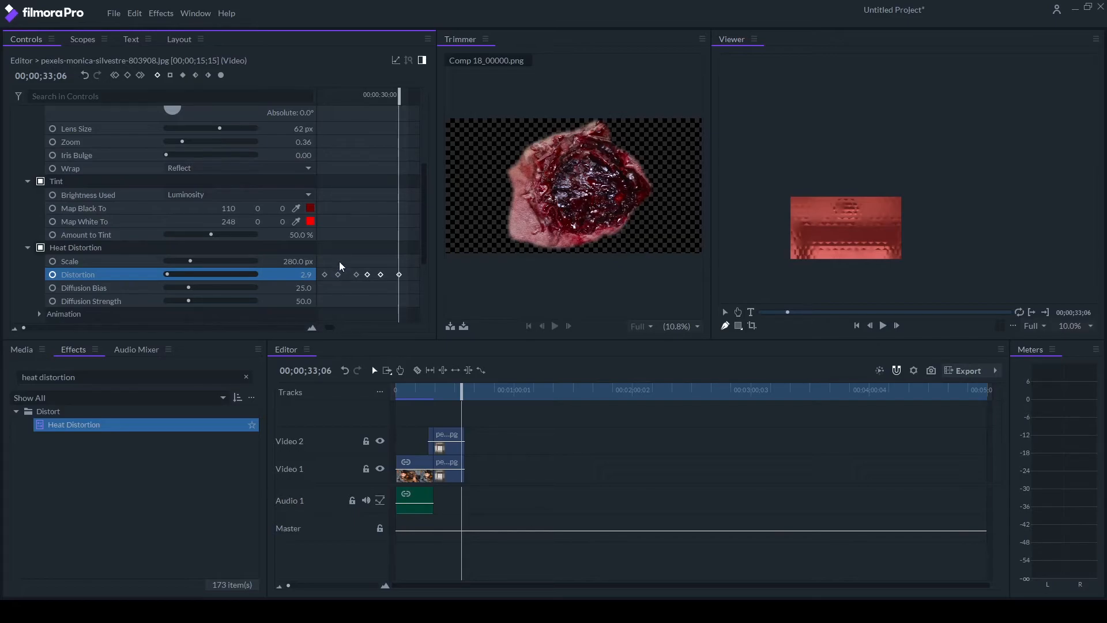
left_click_drag(321, 251, 366, 288)
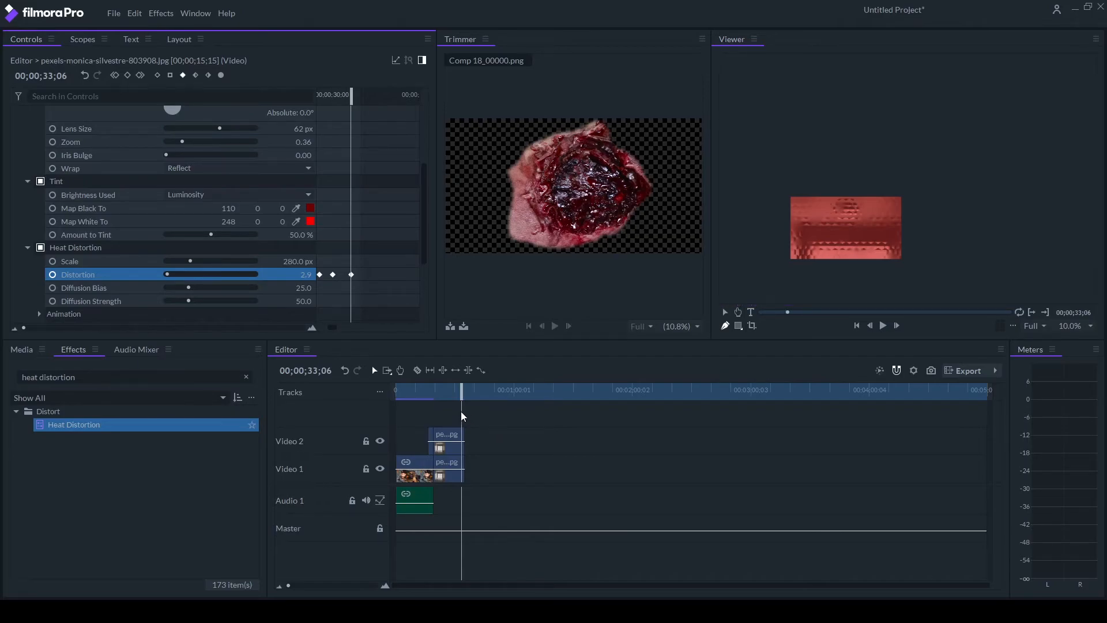
Step: Search the effects for "twirl" and apply the Distort version of Twirl to the room image copy on Video 2
left_click(94, 378)
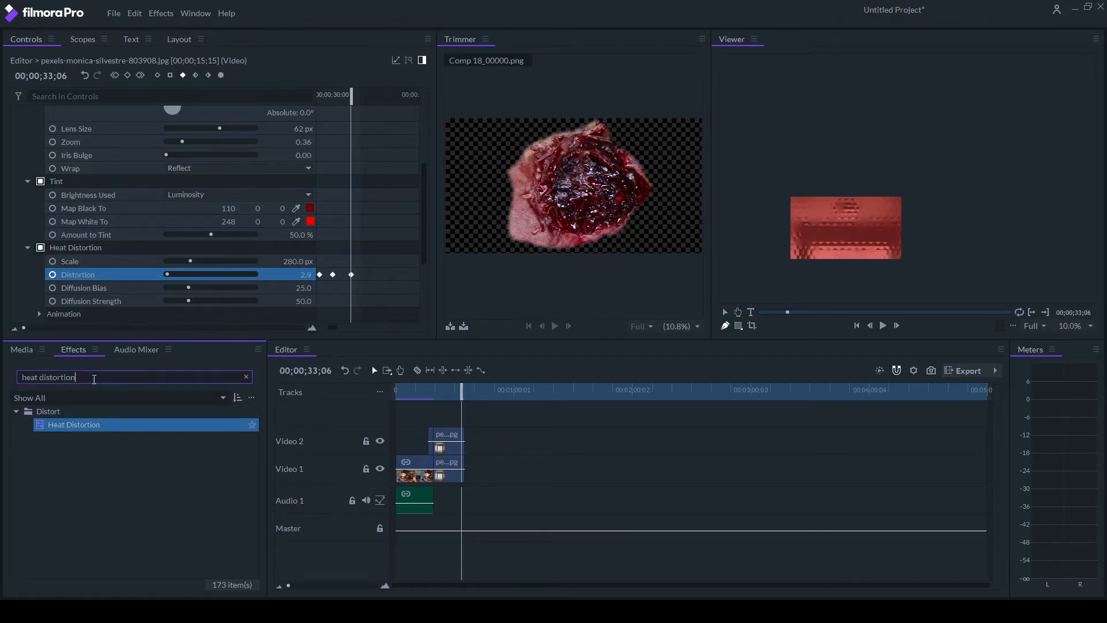
left_click_drag(26, 392, 12, 379)
type("twirl")
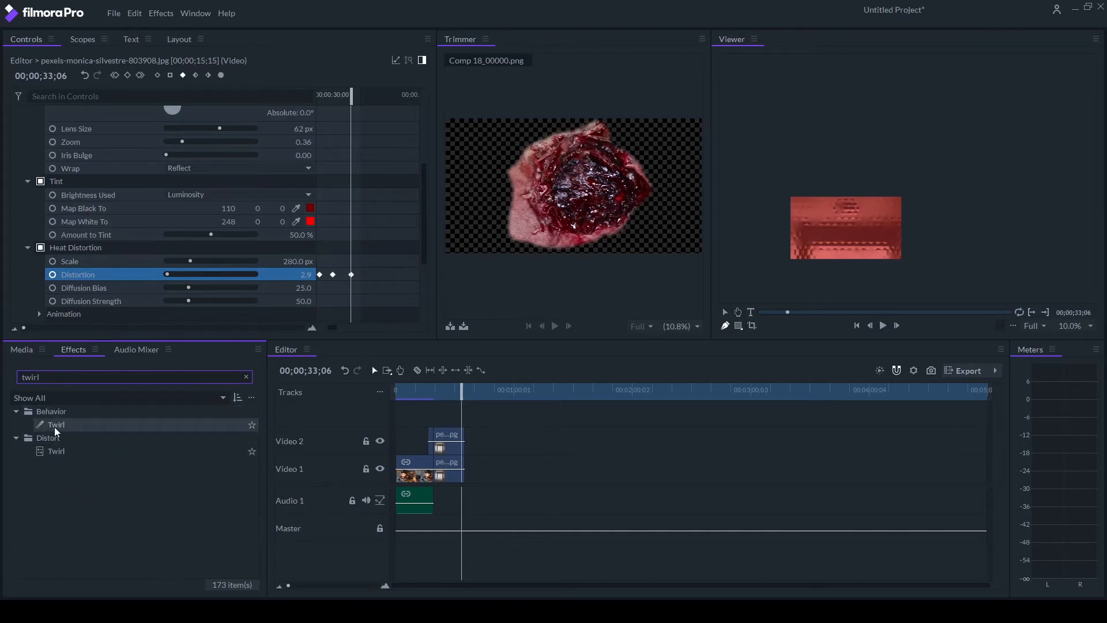
left_click(445, 438)
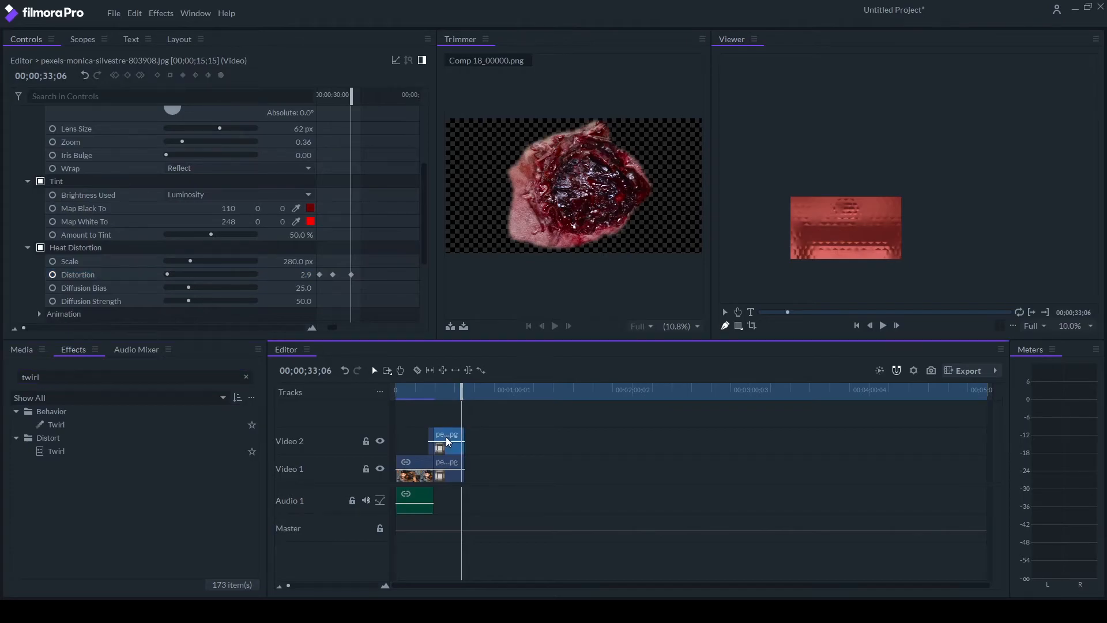
left_click_drag(458, 397, 434, 399)
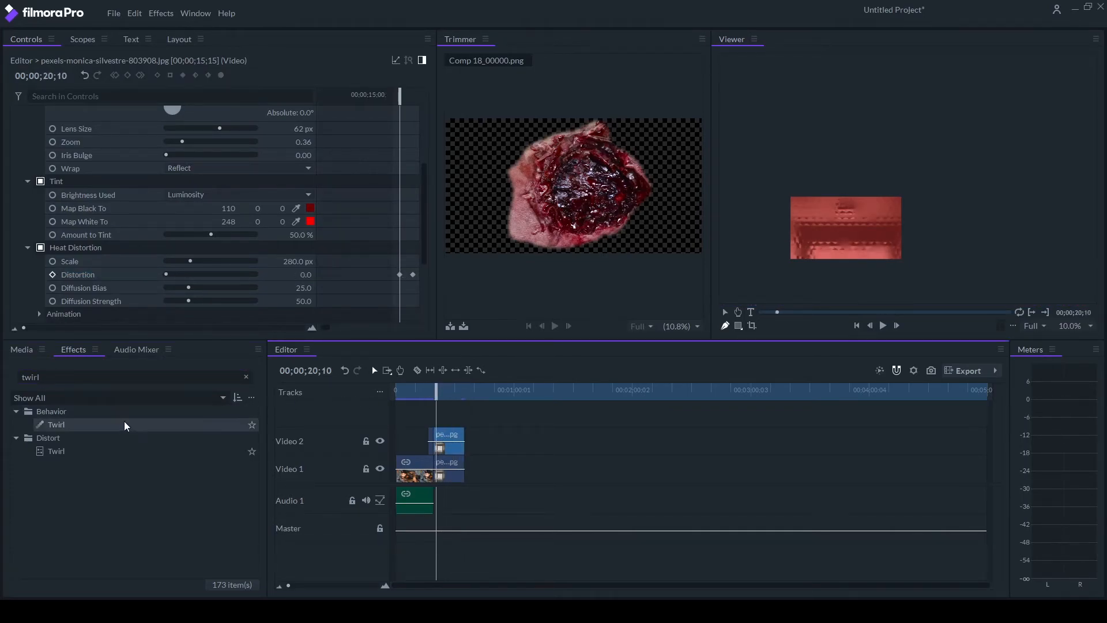
double_click(101, 426)
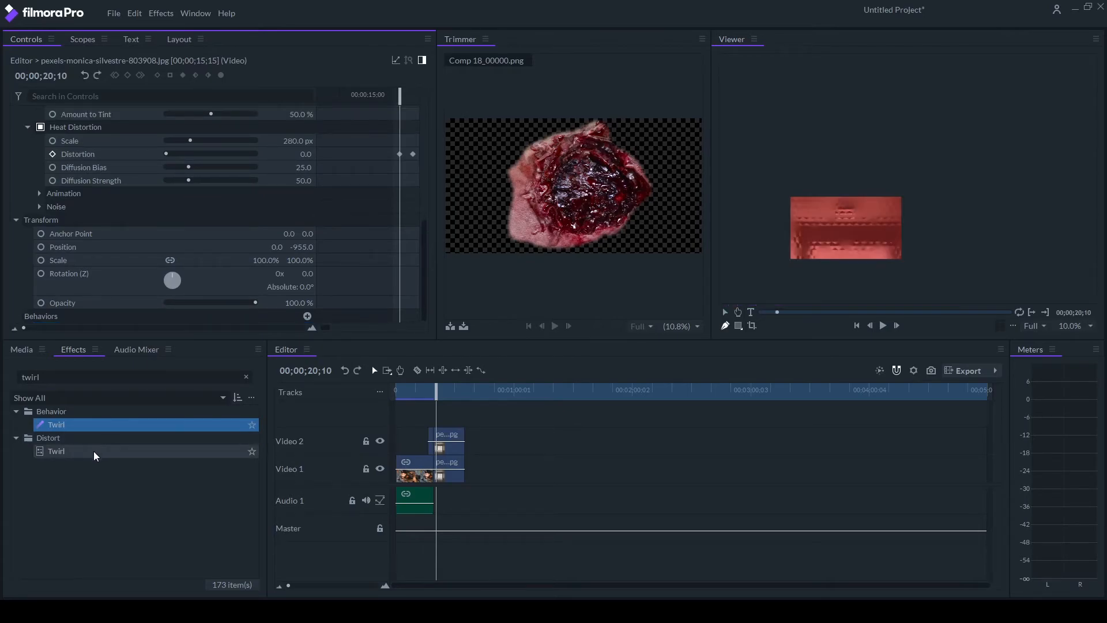
left_click(450, 443)
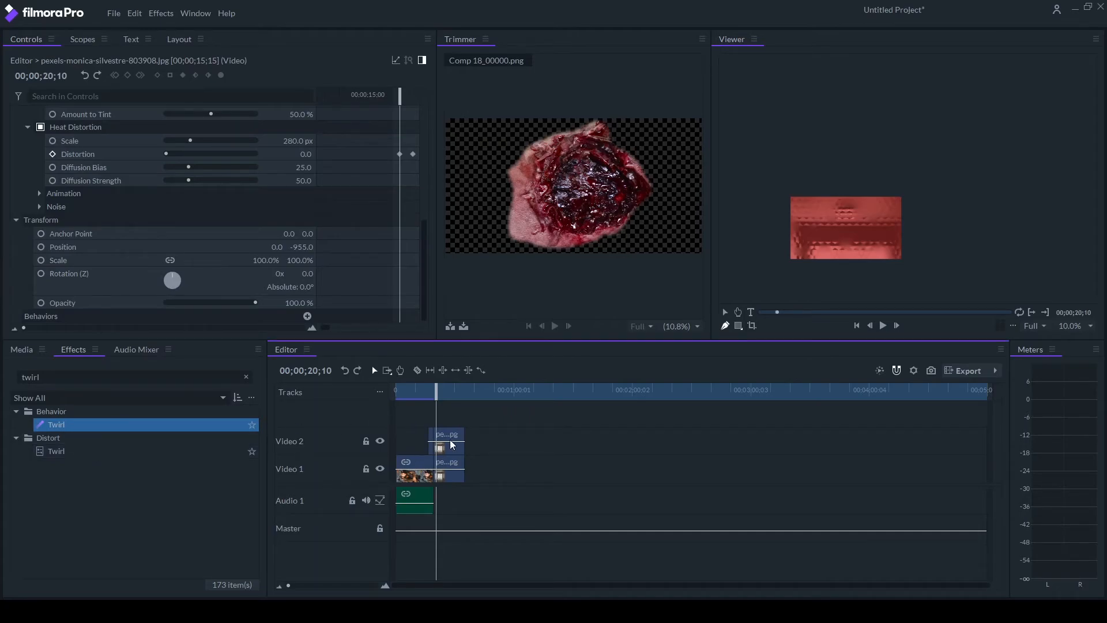
double_click(82, 453)
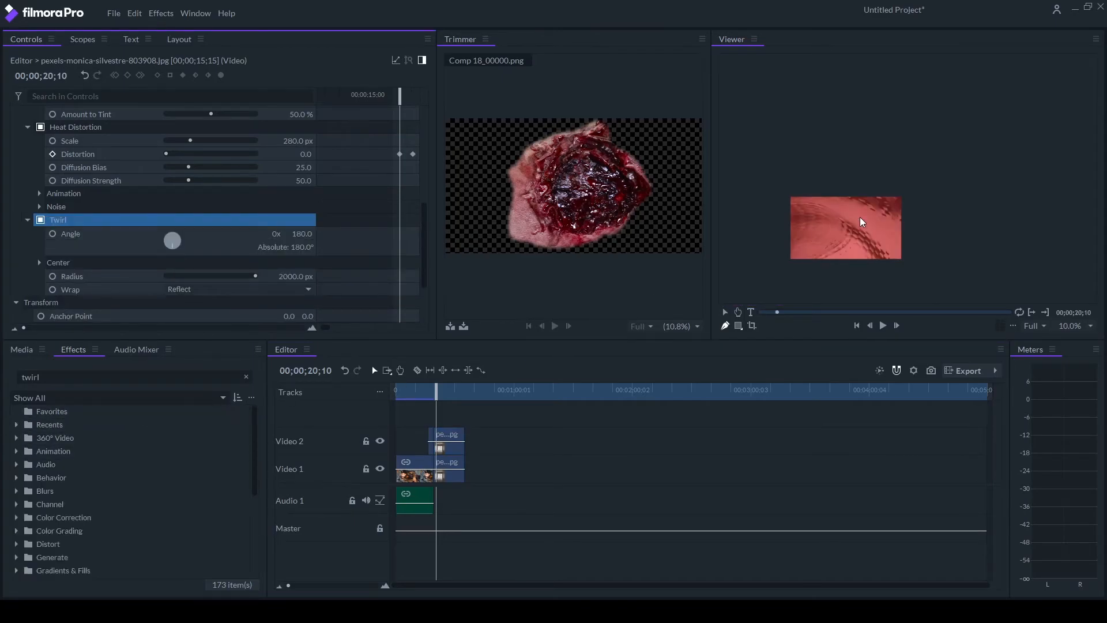
Step: Reduce the Twirl effect's Radius to 1 px and add a Radius keyframe at 00;00;20;10
scroll(858, 224, "down", 1)
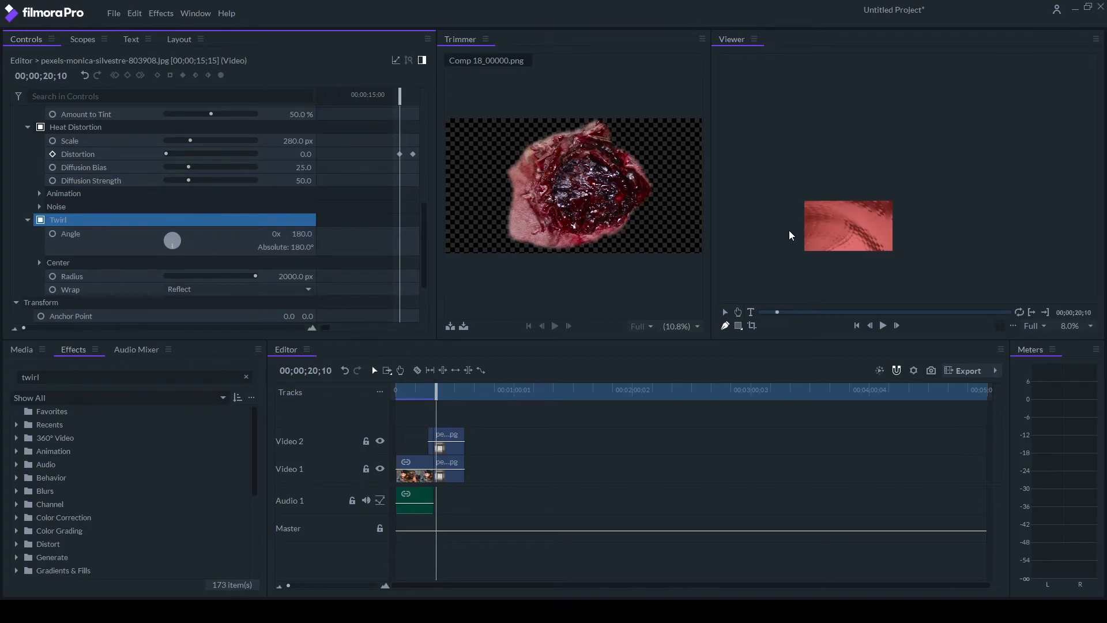
scroll(791, 235, "up", 1)
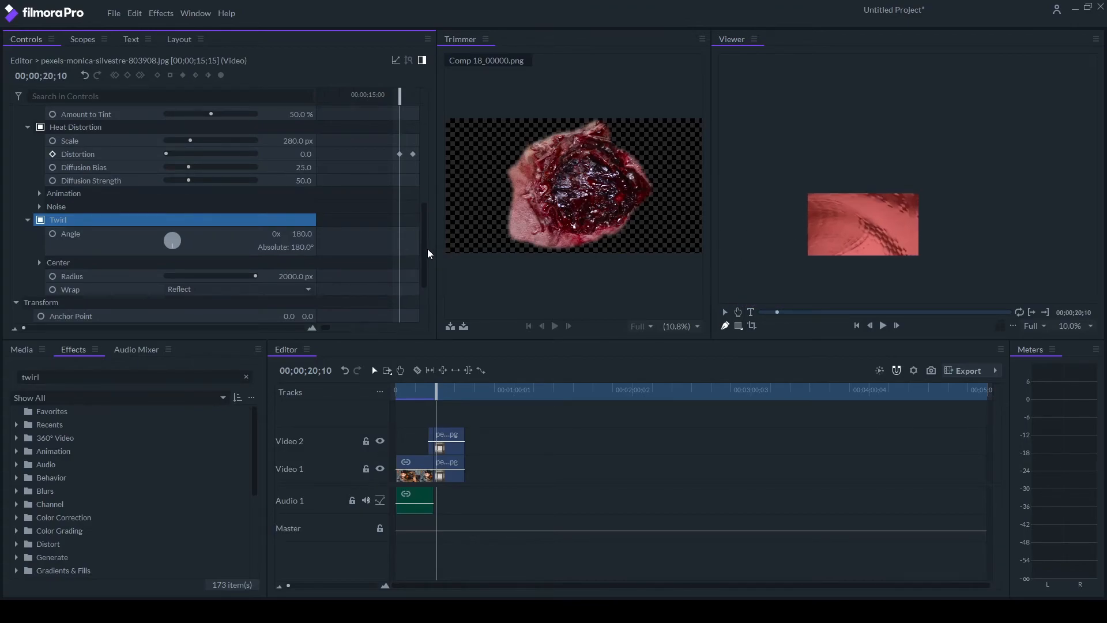
left_click_drag(256, 276, 165, 281)
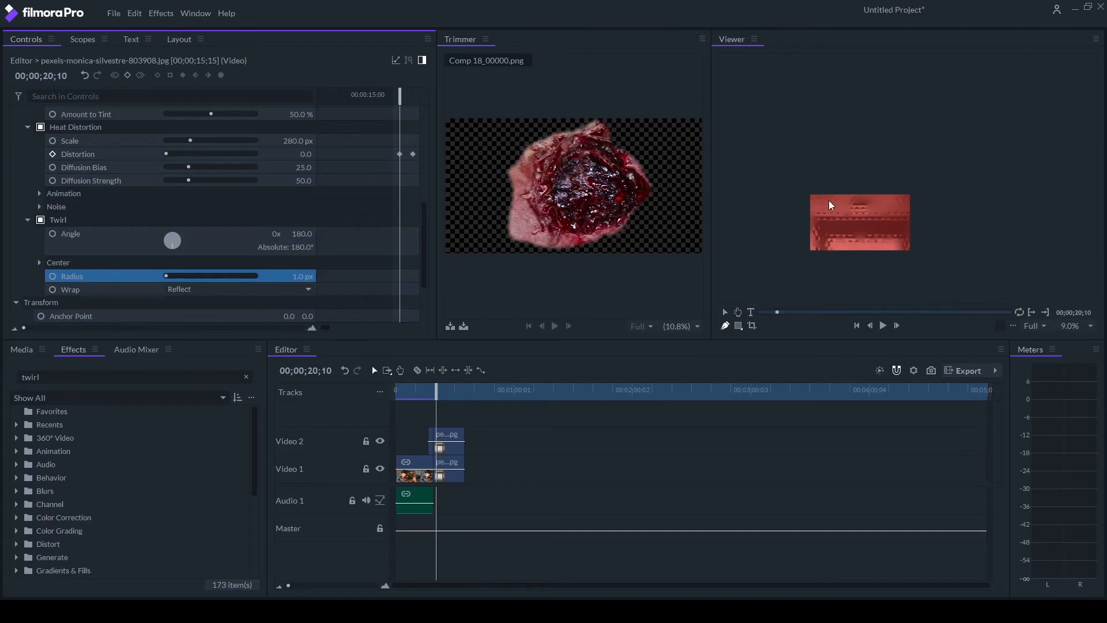
left_click(53, 276)
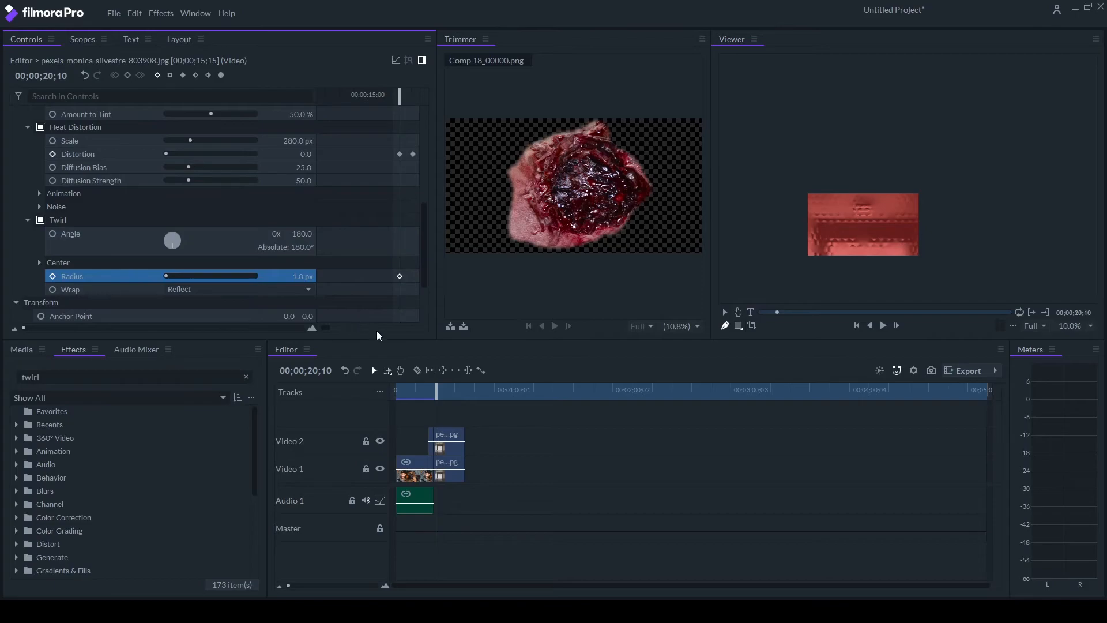
Step: Add a second Twirl Radius keyframe of about 714 px at 00;00;24;19
left_click_drag(430, 389, 440, 389)
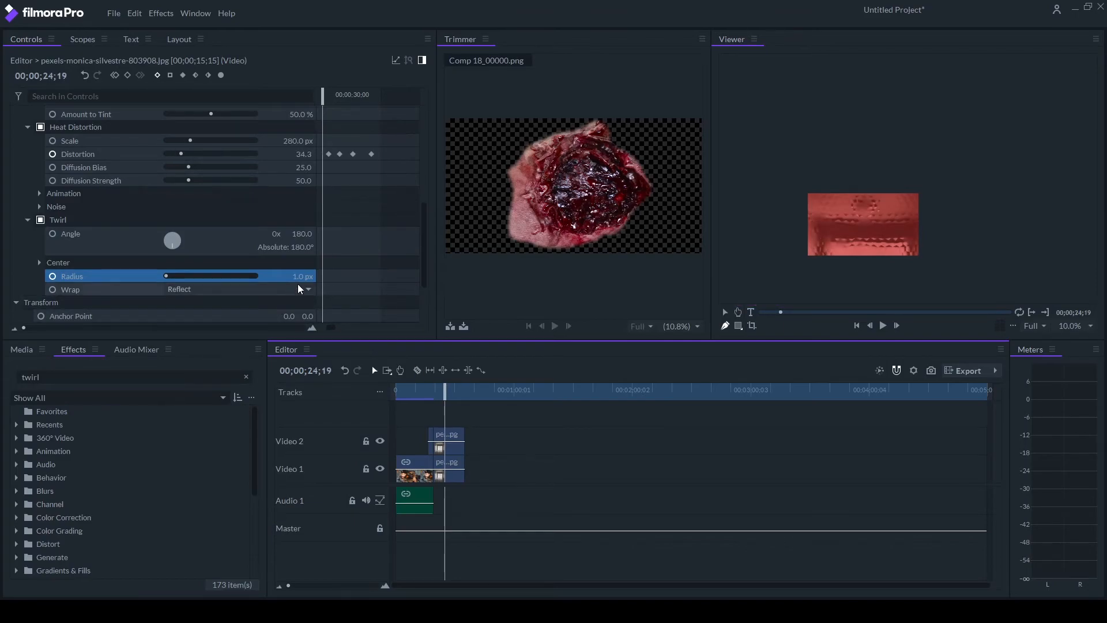
left_click_drag(166, 276, 167, 277)
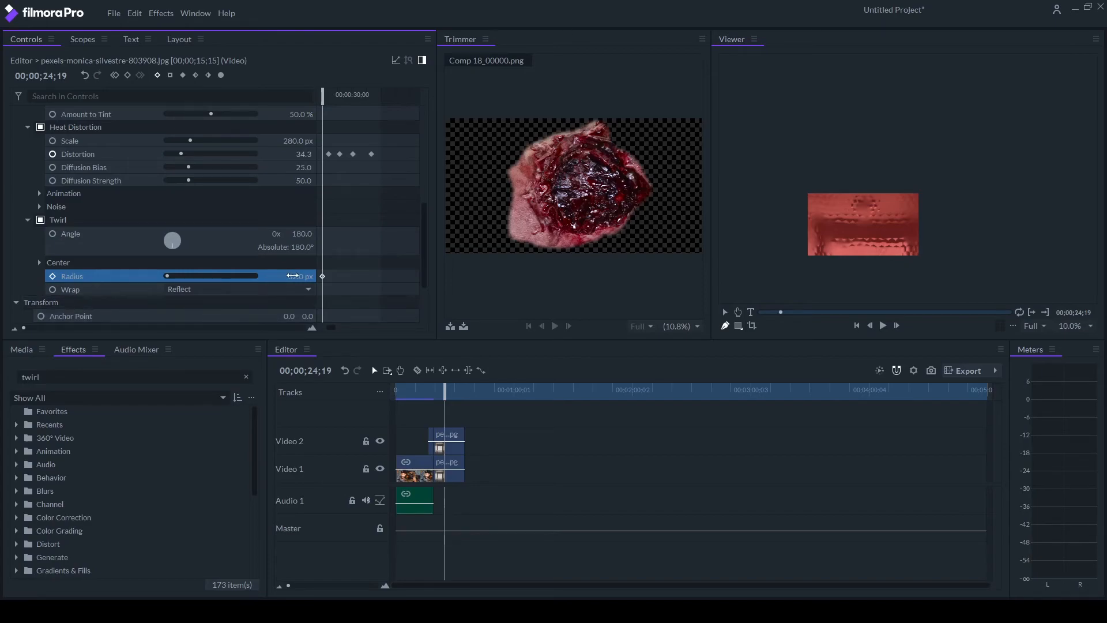
left_click_drag(167, 276, 199, 276)
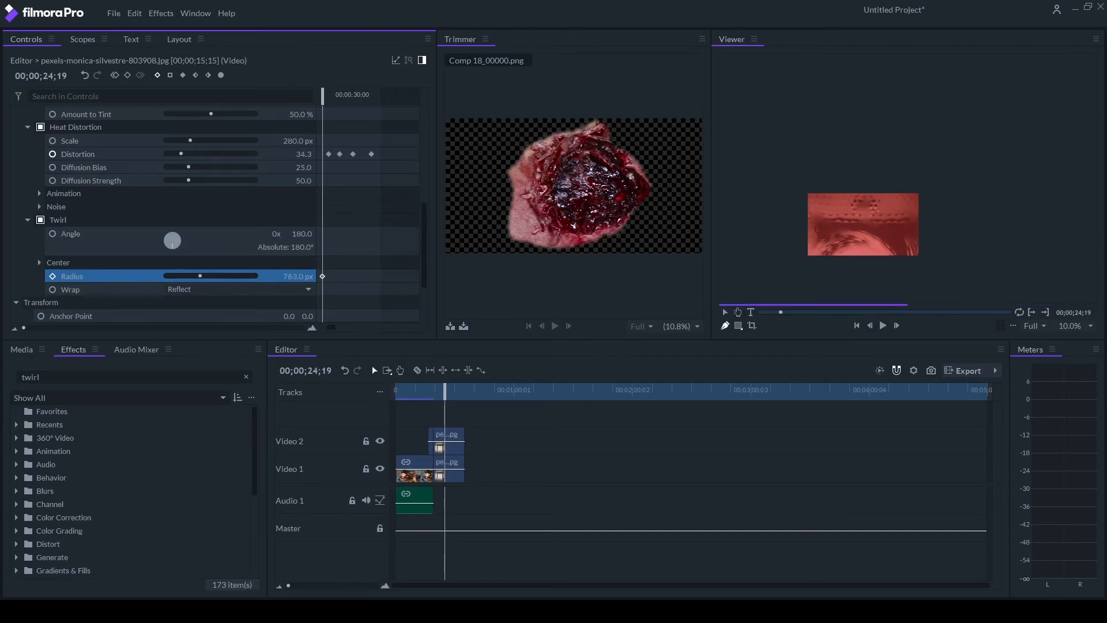
left_click_drag(292, 276, 264, 276)
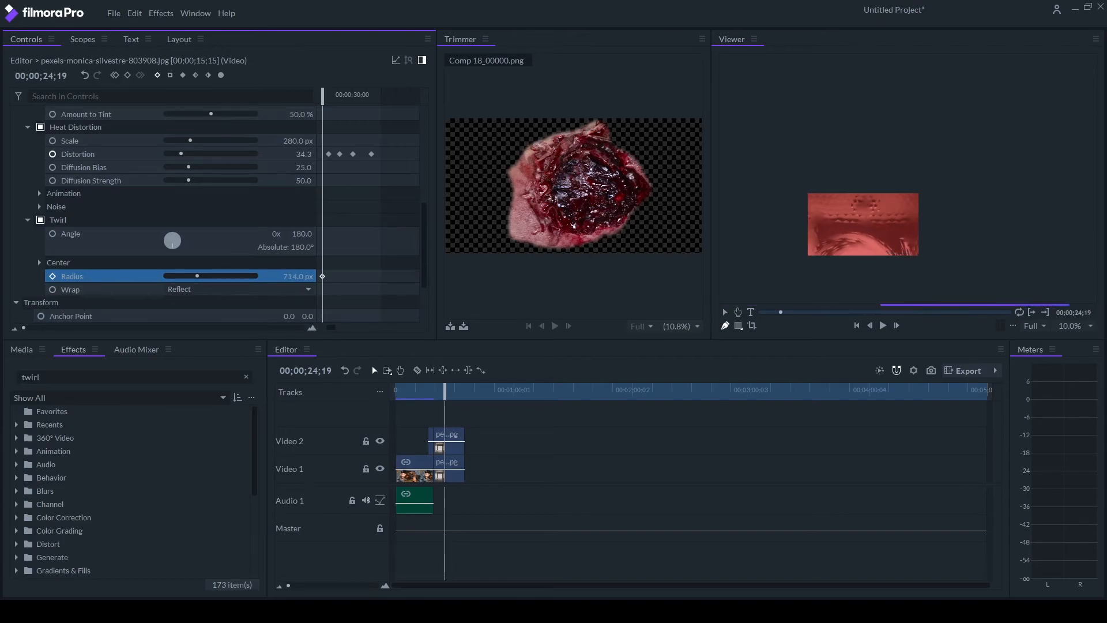
Step: Copy the first Twirl Radius keyframe of 1 px and paste it at 00;00;26;07
mouse_move(445, 393)
left_mouse_down()
mouse_move(459, 391)
mouse_move(437, 389)
left_mouse_up()
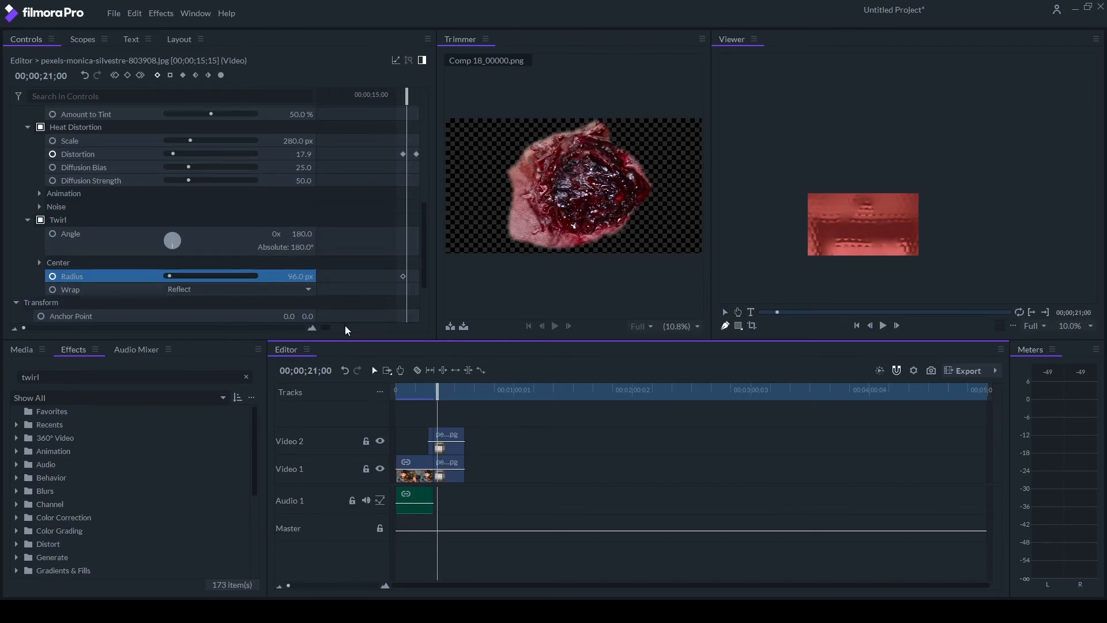
mouse_move(346, 328)
left_mouse_down()
mouse_move(369, 326)
mouse_move(326, 327)
left_mouse_up()
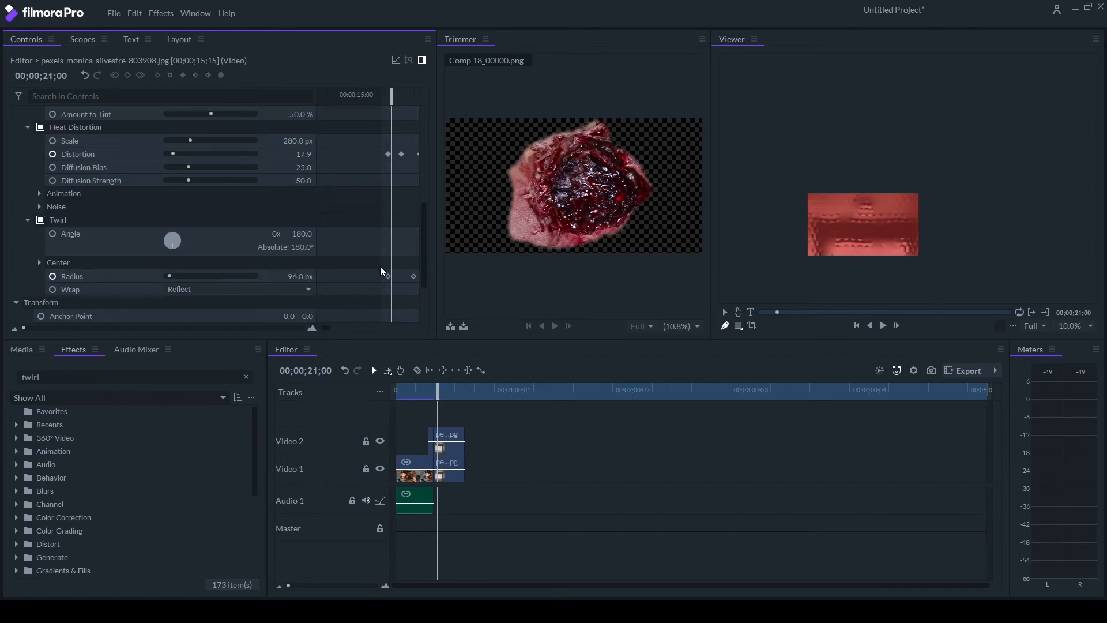
left_click_drag(379, 266, 392, 279)
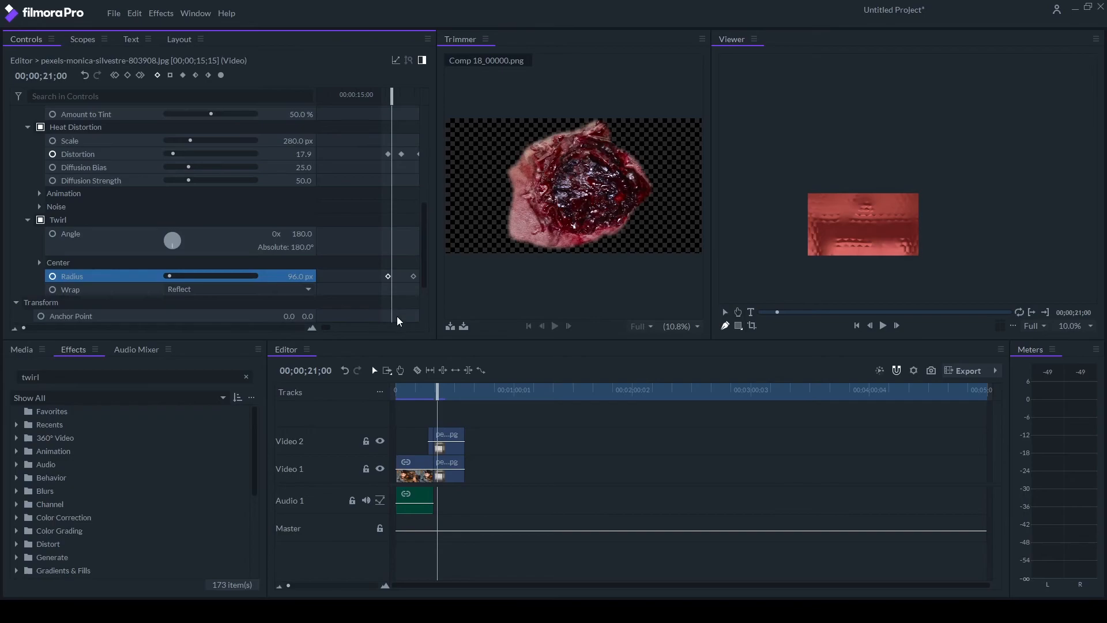
key("space")
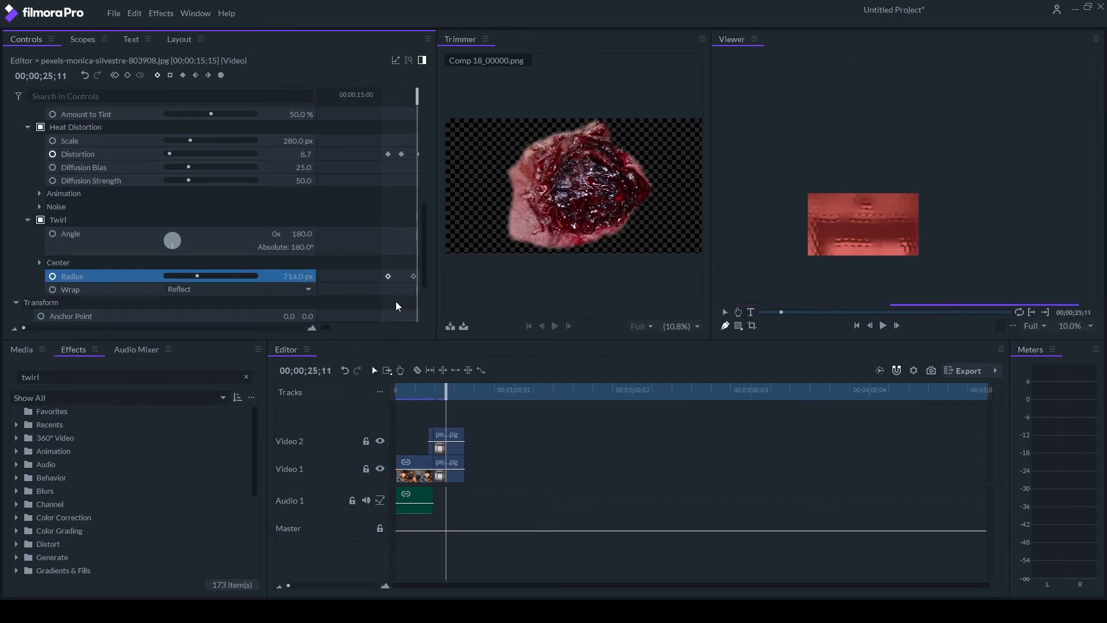
key("Left")
key("Left")
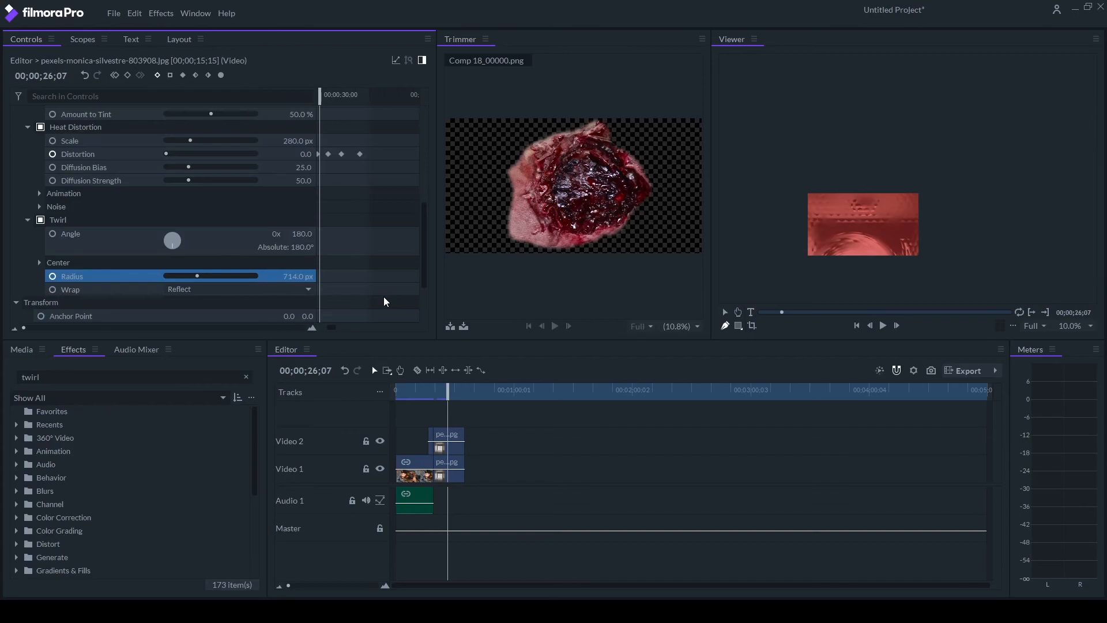
key("ctrl+v")
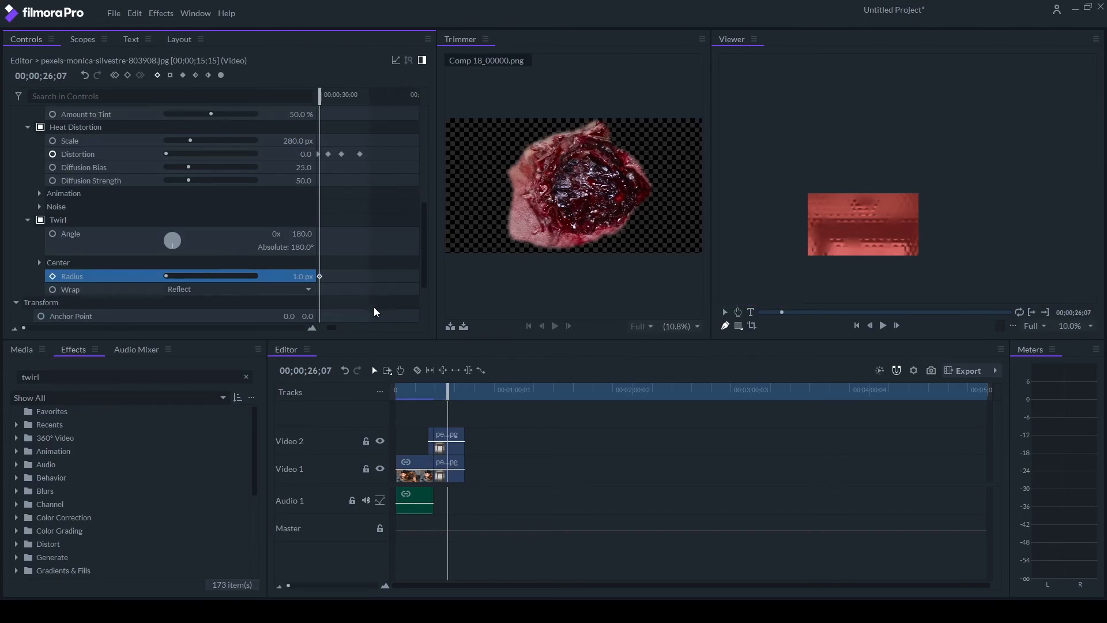
Step: Play back the room image section to check the twirl growing and shrinking
mouse_move(443, 391)
left_mouse_down()
mouse_move(462, 392)
mouse_move(431, 395)
left_mouse_up()
left_click(882, 330)
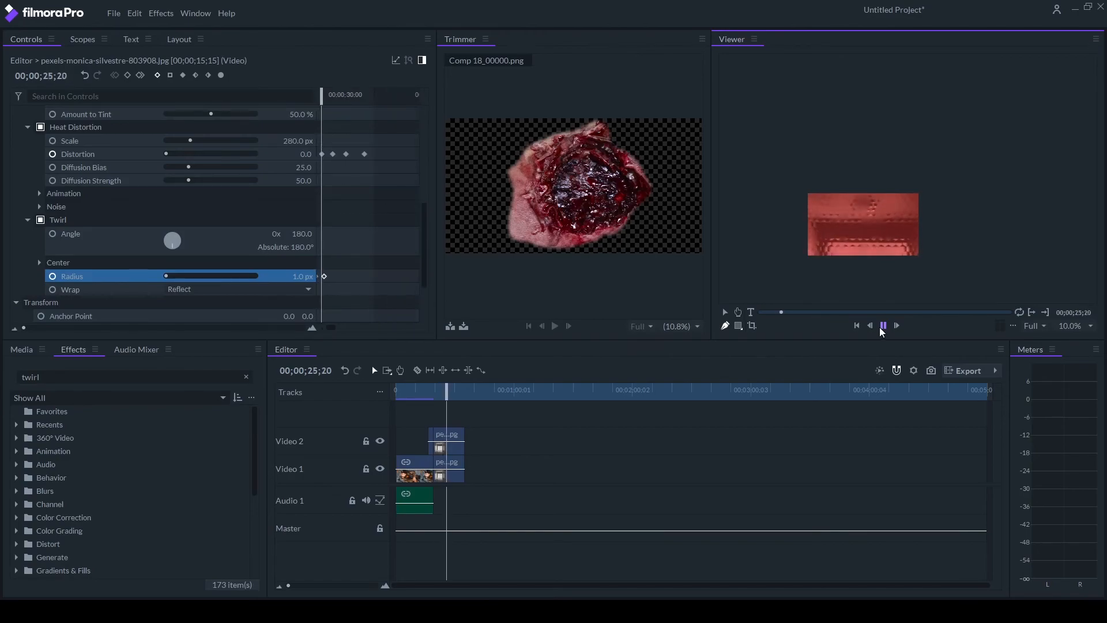
left_click(881, 327)
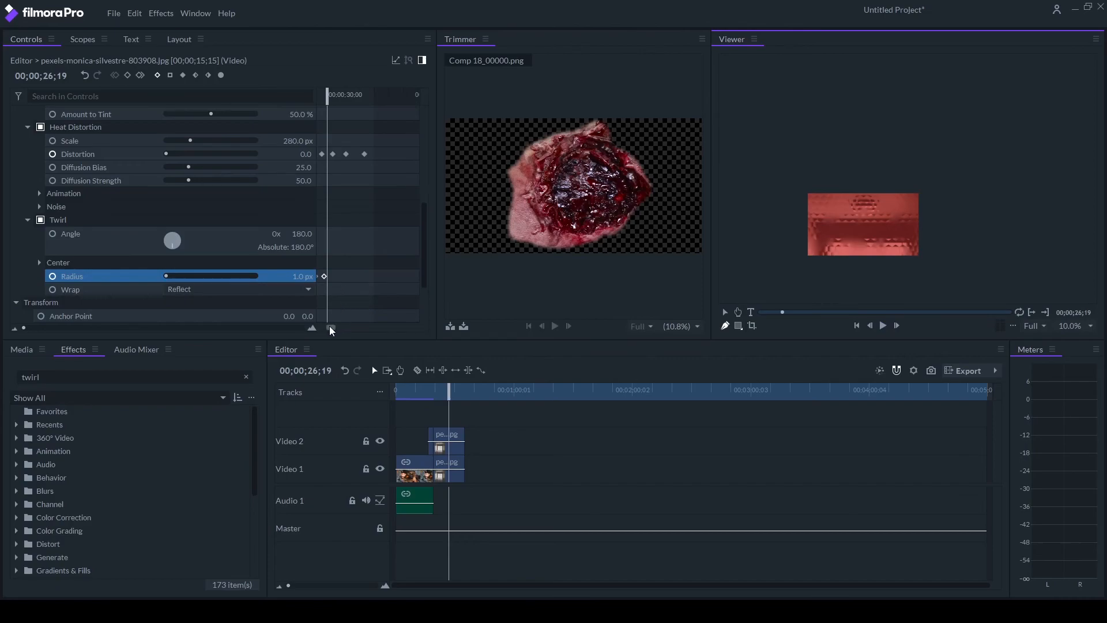
Step: Select all the Twirl Radius keyframes and change their interpolation to smooth
left_click_drag(331, 326, 326, 328)
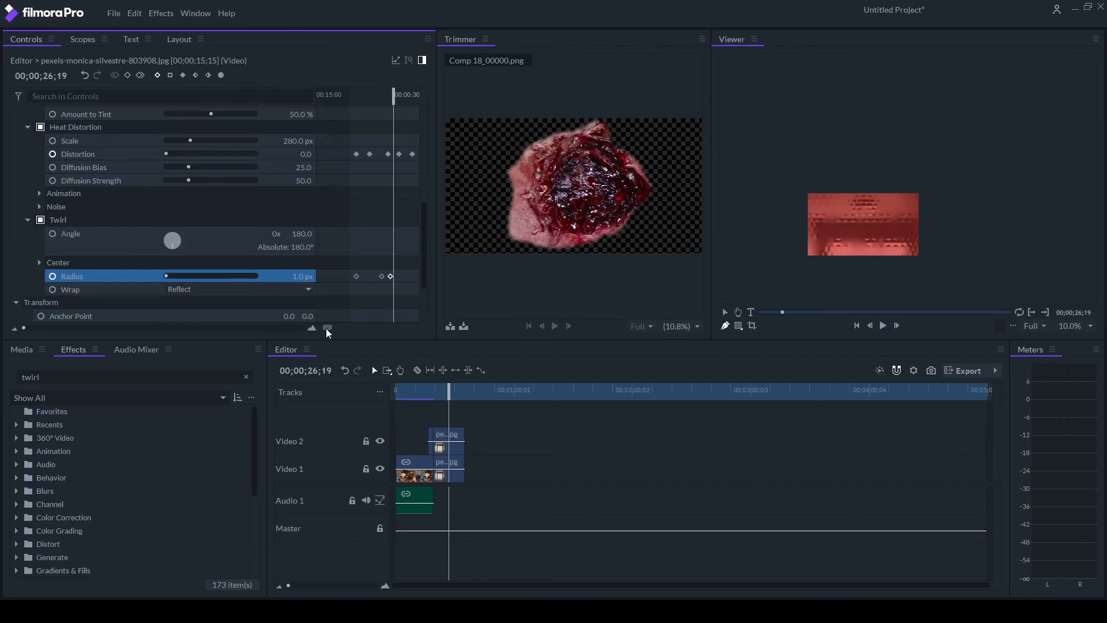
left_click(348, 260)
left_click_drag(344, 258, 396, 291)
Step: Play the sequence through to the end of the room clips to review the combined Twirl and Heat Distortion animation
left_click(880, 326)
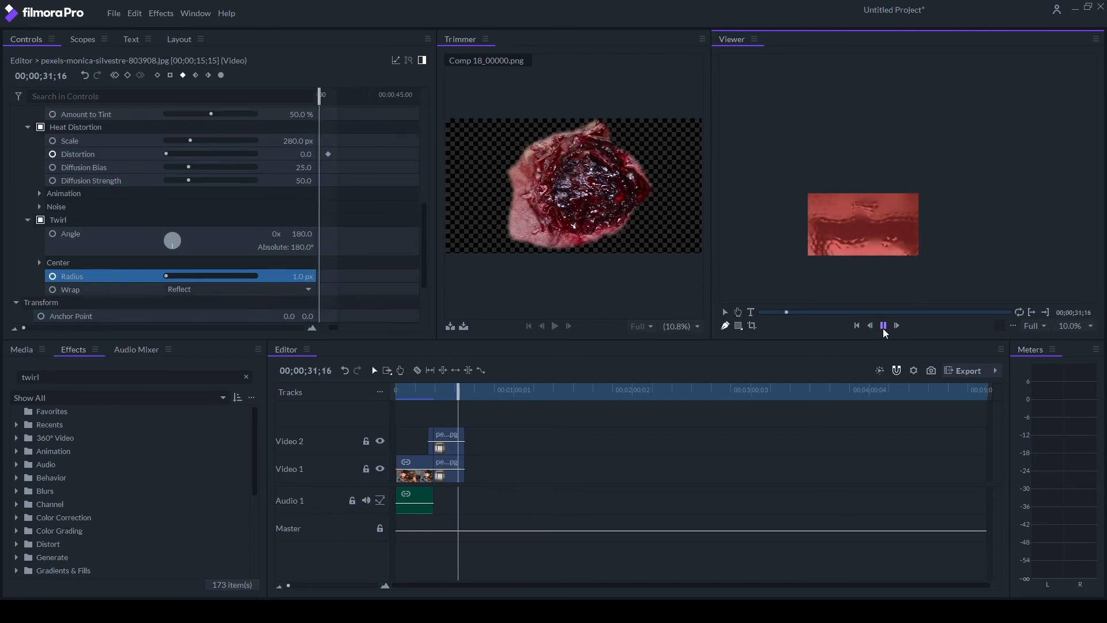
left_click(884, 326)
left_click(883, 326)
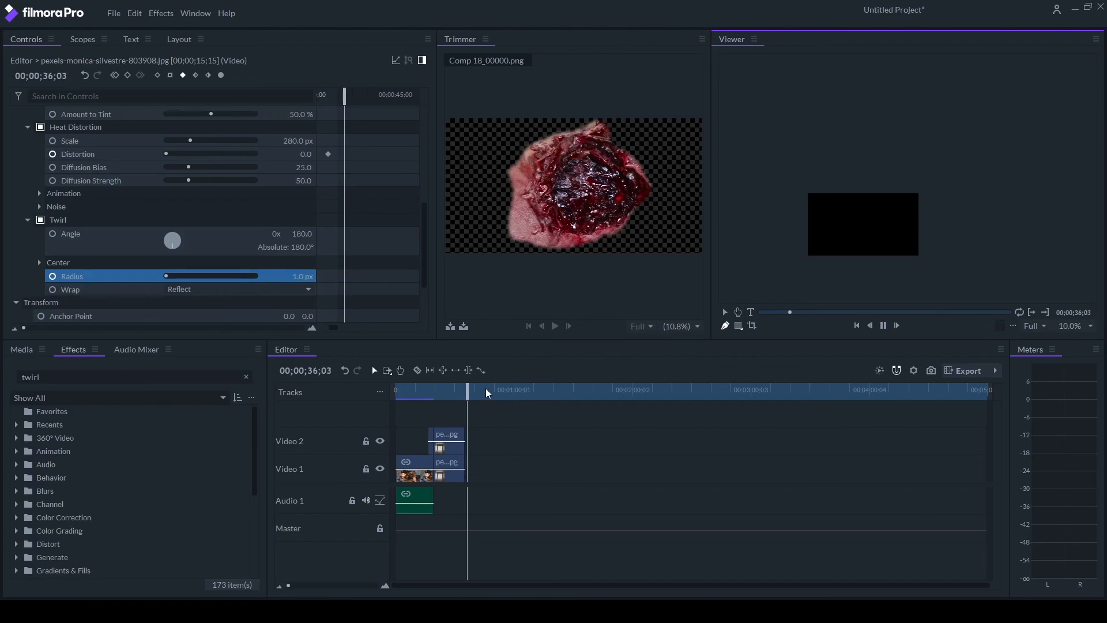
key("space")
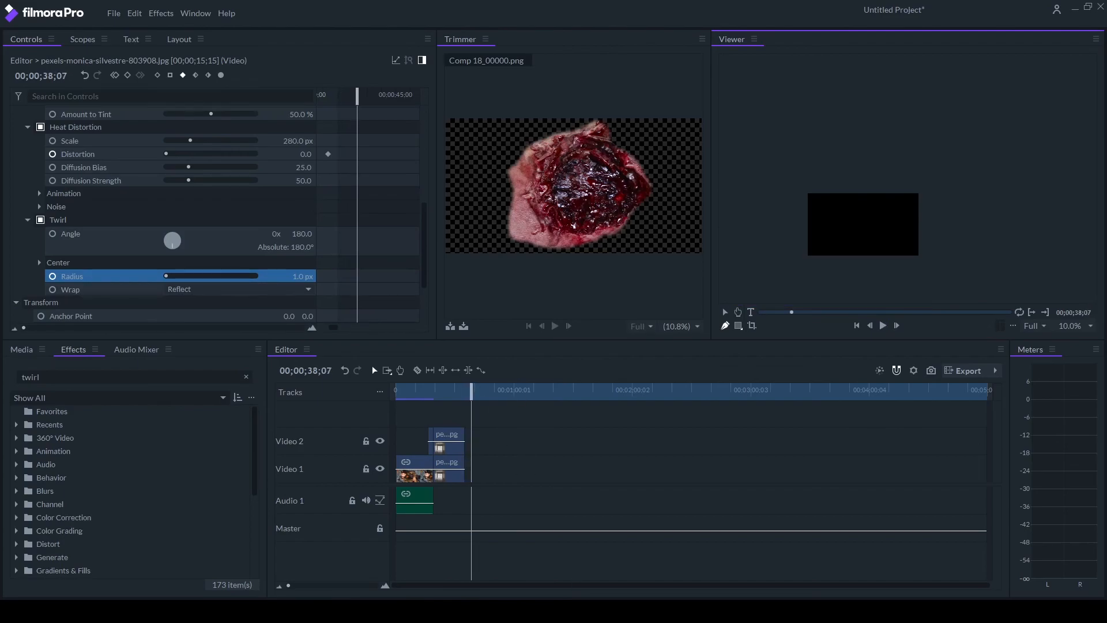